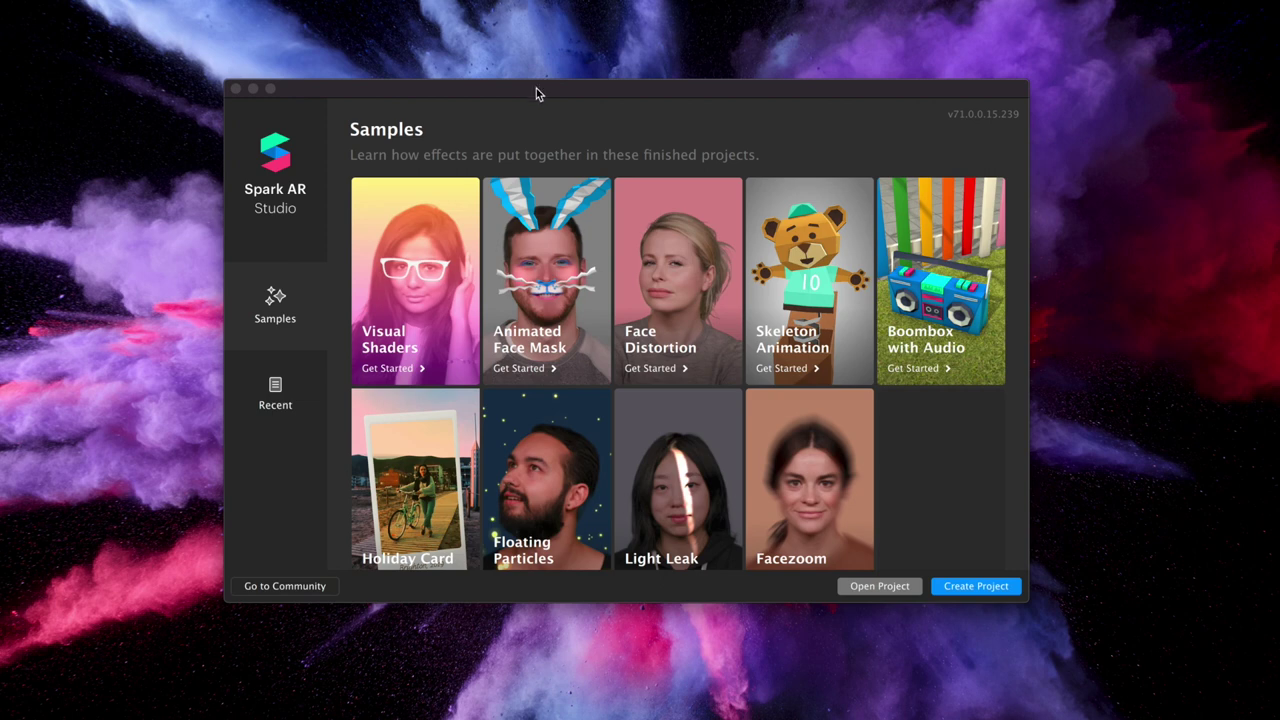
Start a new blank effect with Create Project on the Samples welcome screen.
{"action": "scroll", "coordinate": [510, 200], "scroll_direction": "down", "scroll_amount": 1}
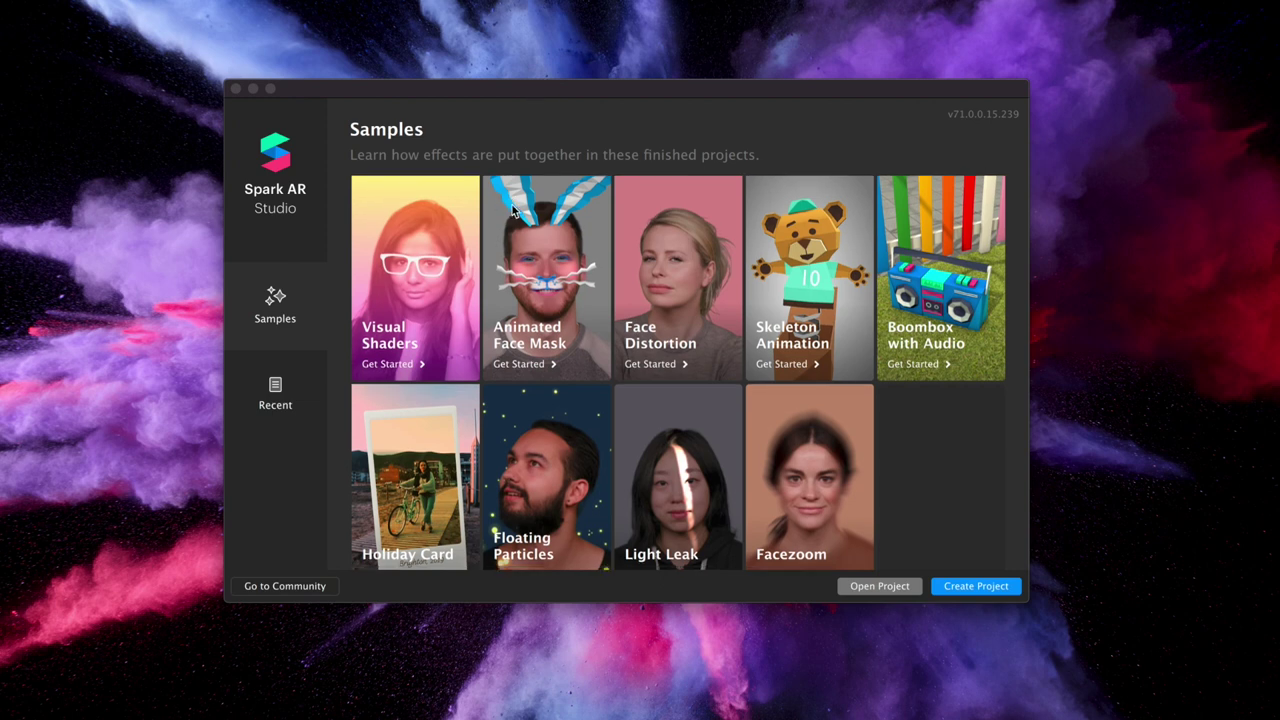
{"action": "scroll", "coordinate": [510, 225], "scroll_direction": "up", "scroll_amount": 1}
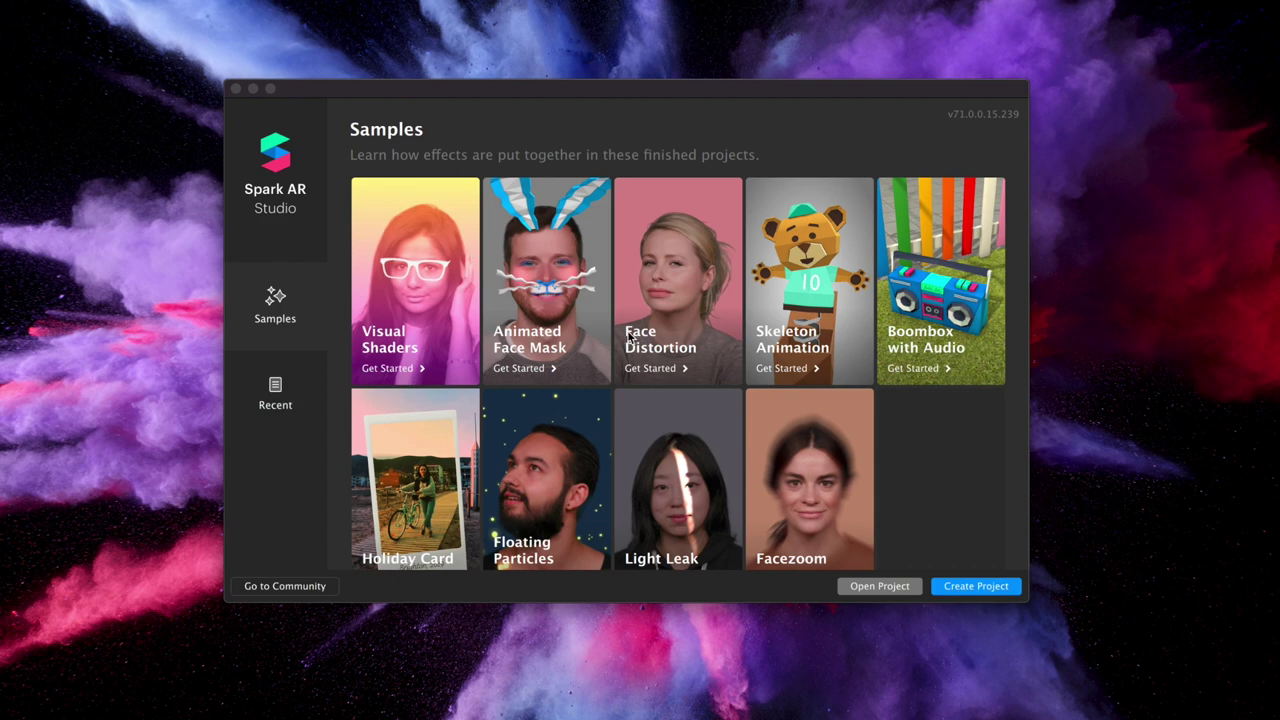
{"action": "left_click", "coordinate": [963, 592]}
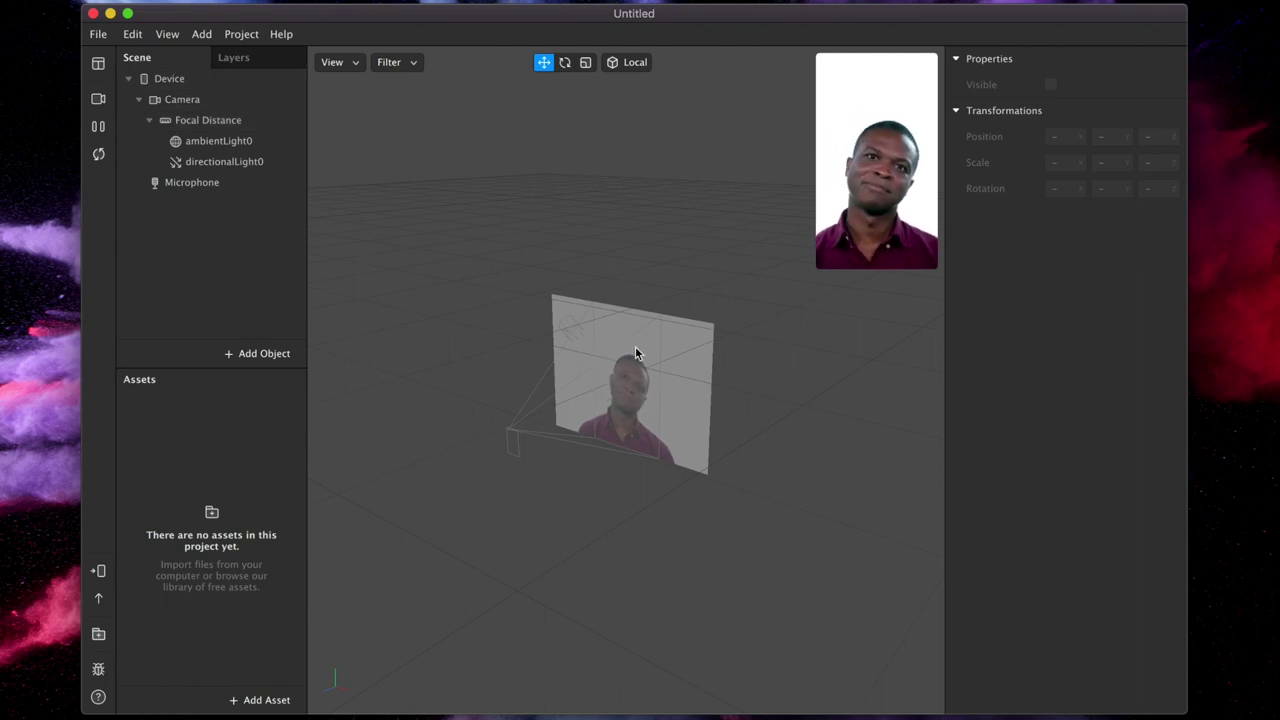
Insert a Face Tracker object into the scene.
{"action": "mouse_move", "coordinate": [899, 193]}
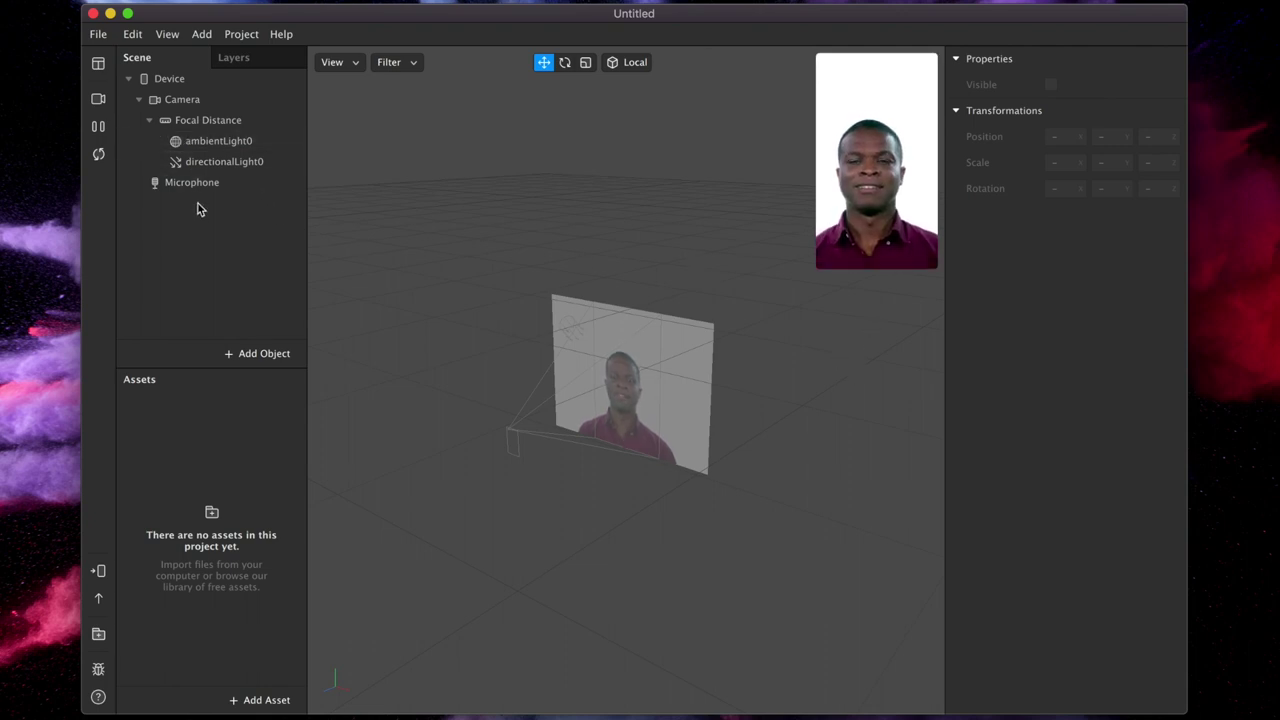
{"action": "left_click", "coordinate": [263, 354]}
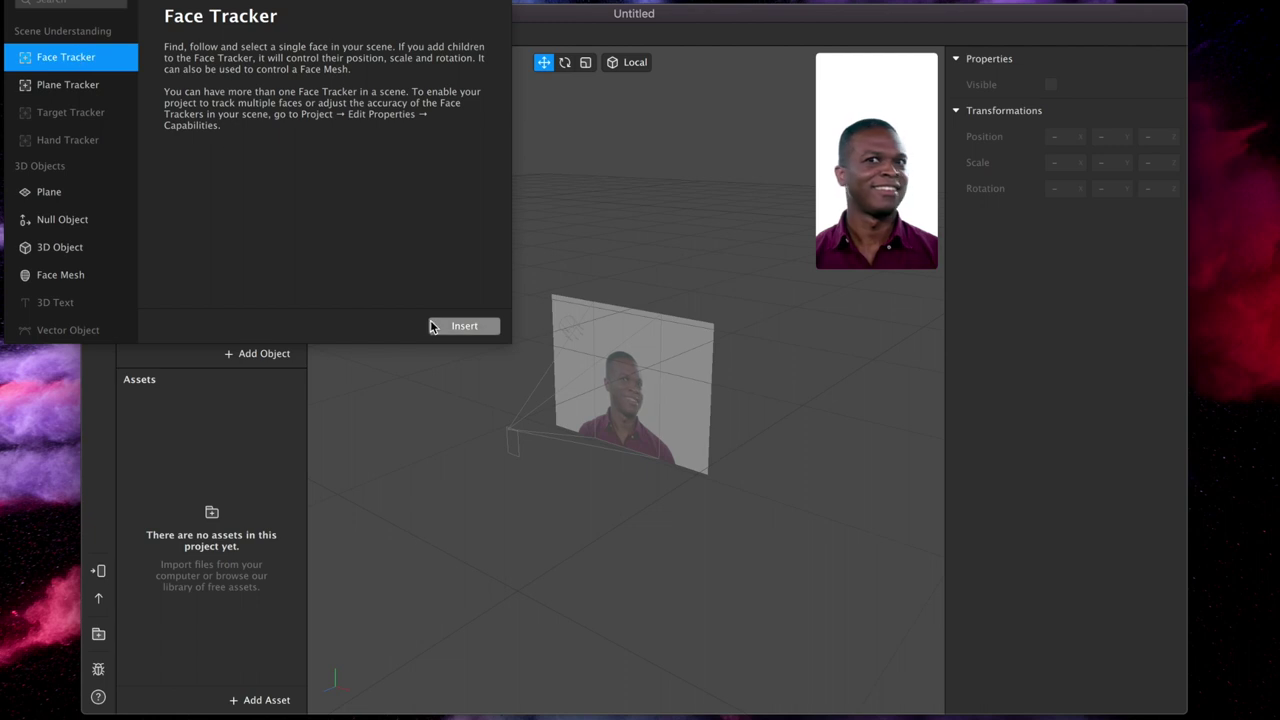
{"action": "left_click", "coordinate": [463, 327]}
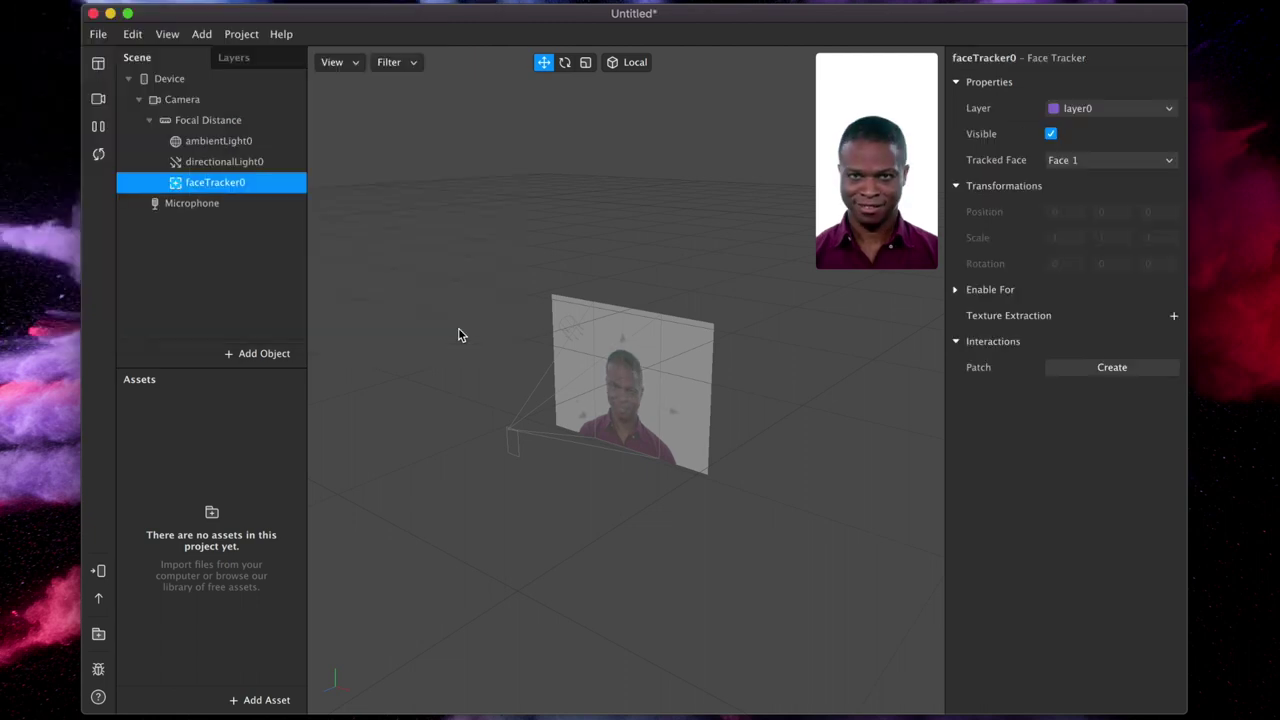
Attach a Face Mesh to faceTracker0 as its child.
{"action": "right_click", "coordinate": [228, 188]}
{"action": "mouse_move", "coordinate": [245, 207]}
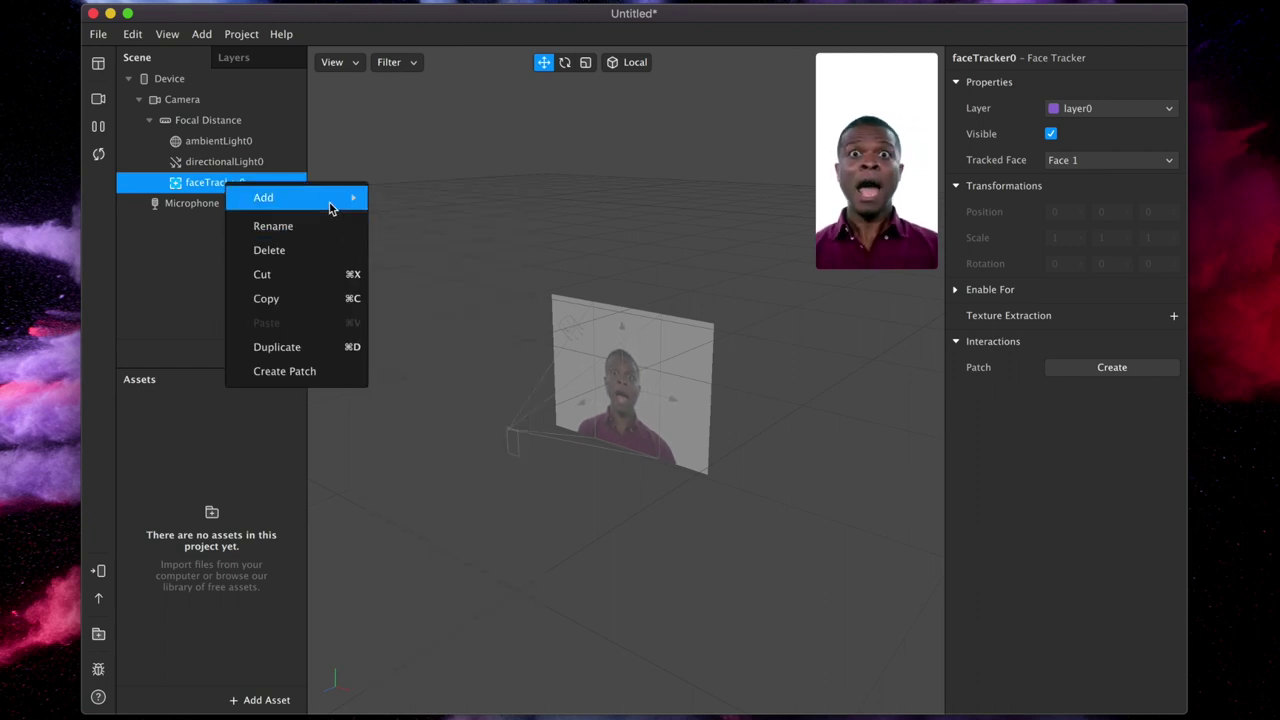
{"action": "mouse_move", "coordinate": [329, 206]}
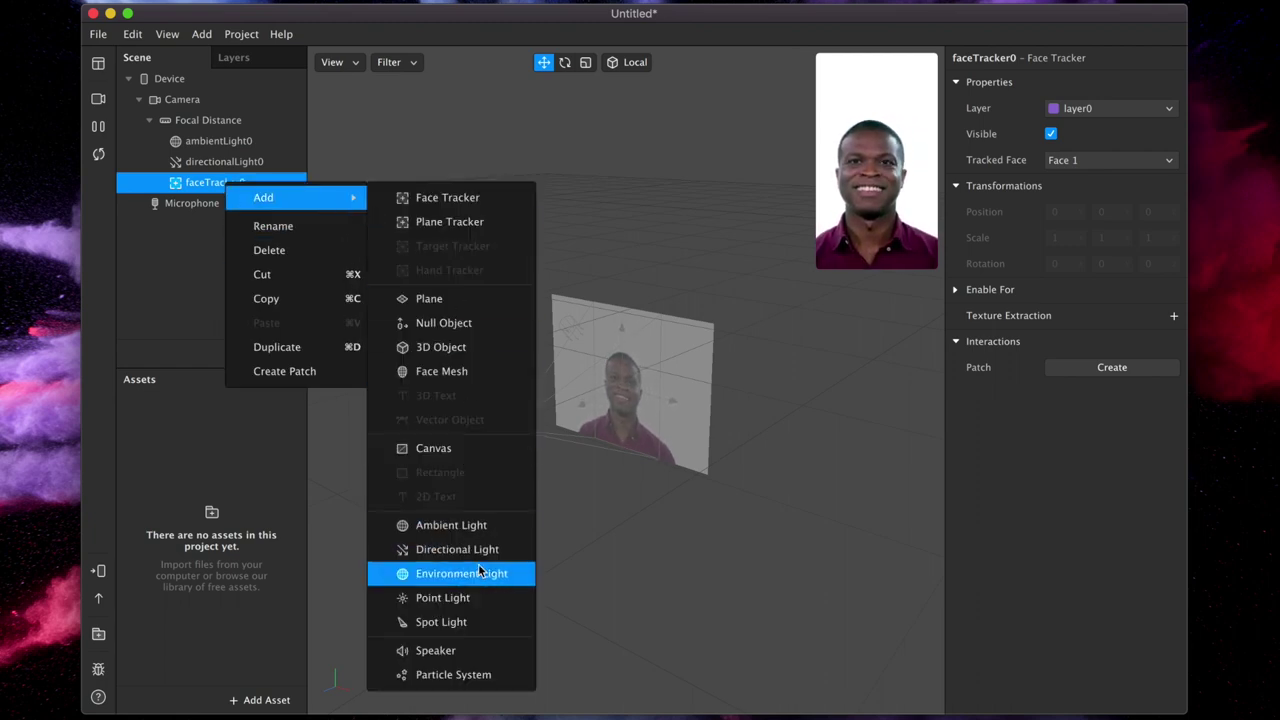
{"action": "left_click", "coordinate": [461, 378]}
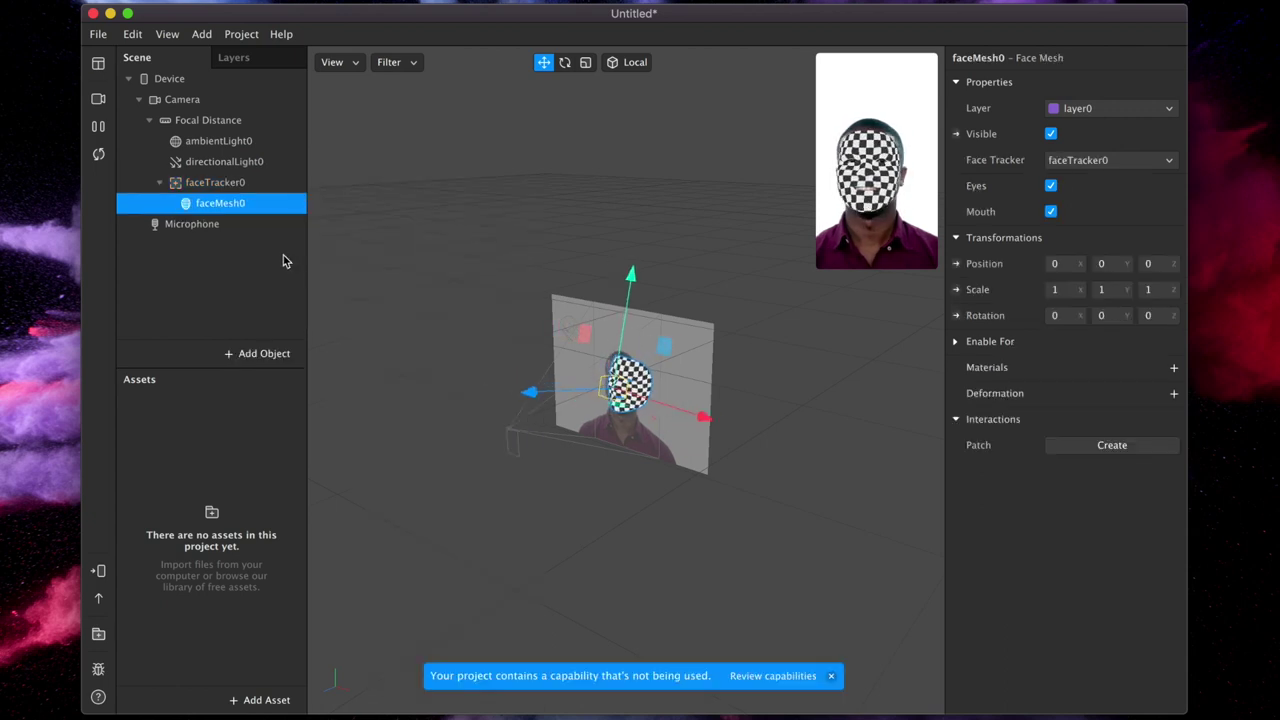
Create material0 for the face mesh and load face.png as its diffuse texture.
{"action": "mouse_move", "coordinate": [857, 195]}
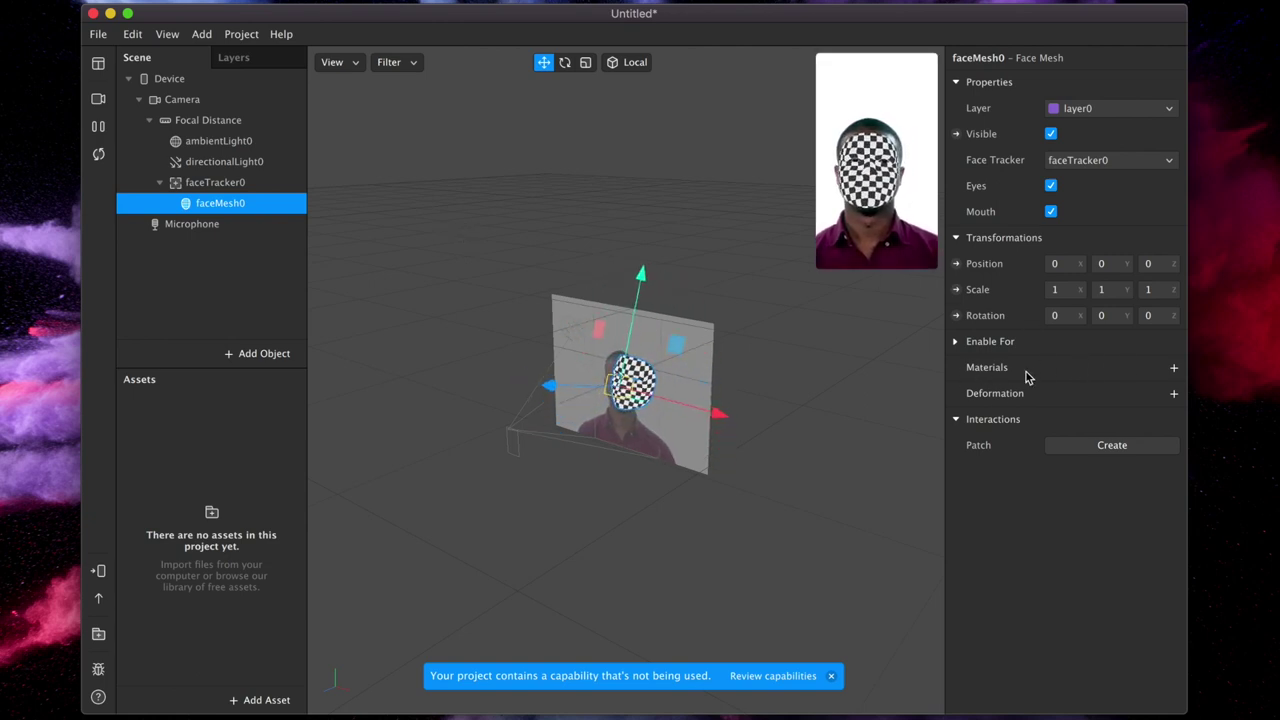
{"action": "left_click", "coordinate": [1173, 368]}
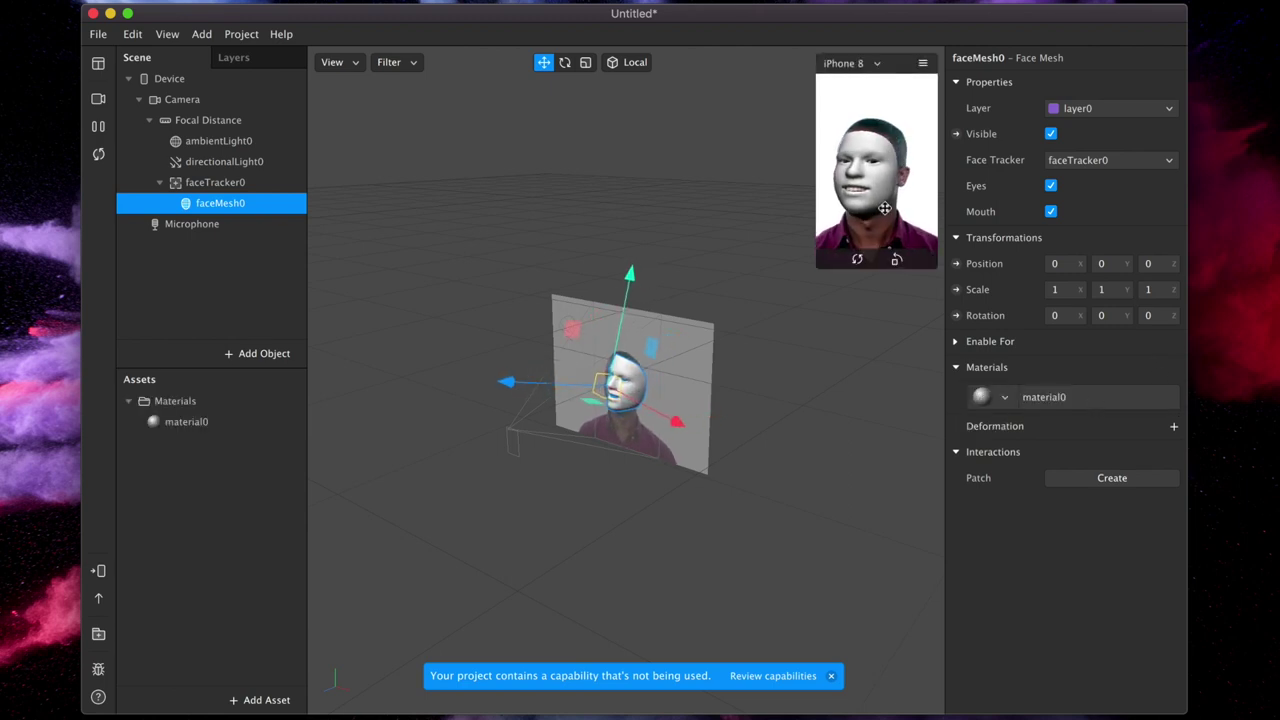
{"action": "left_click", "coordinate": [1046, 398]}
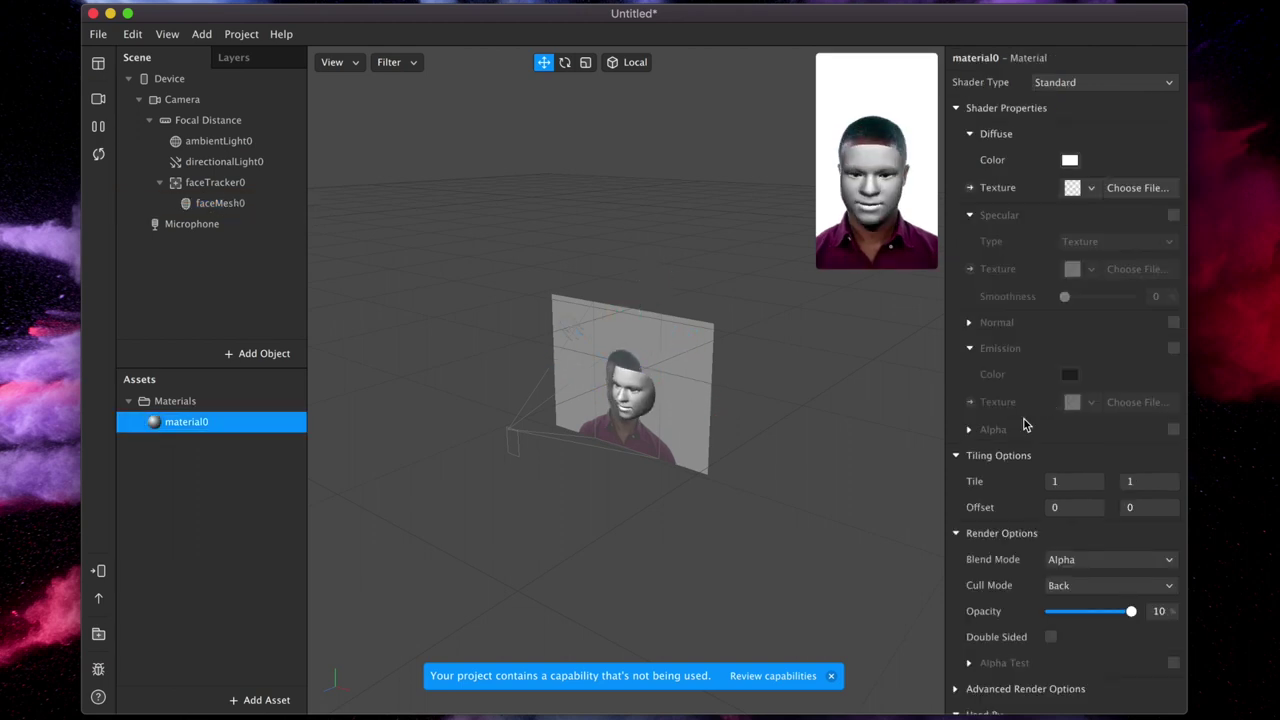
{"action": "left_click", "coordinate": [1103, 197]}
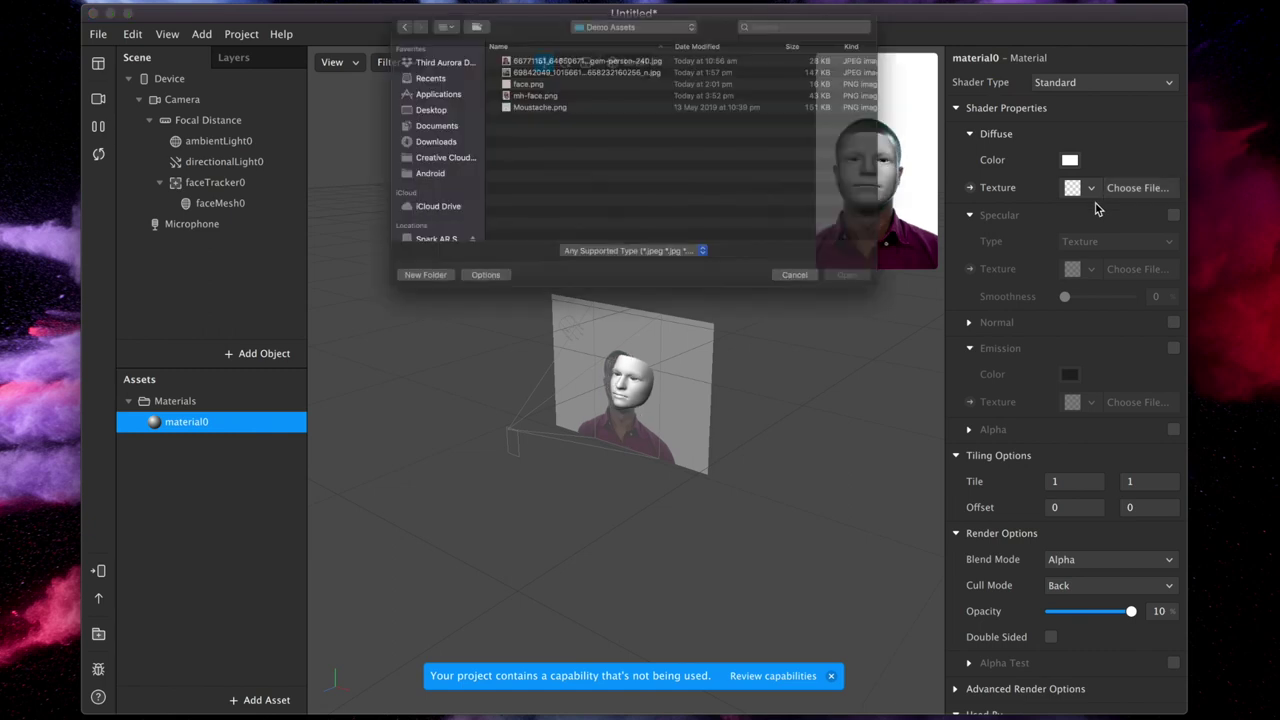
{"action": "left_click", "coordinate": [497, 57]}
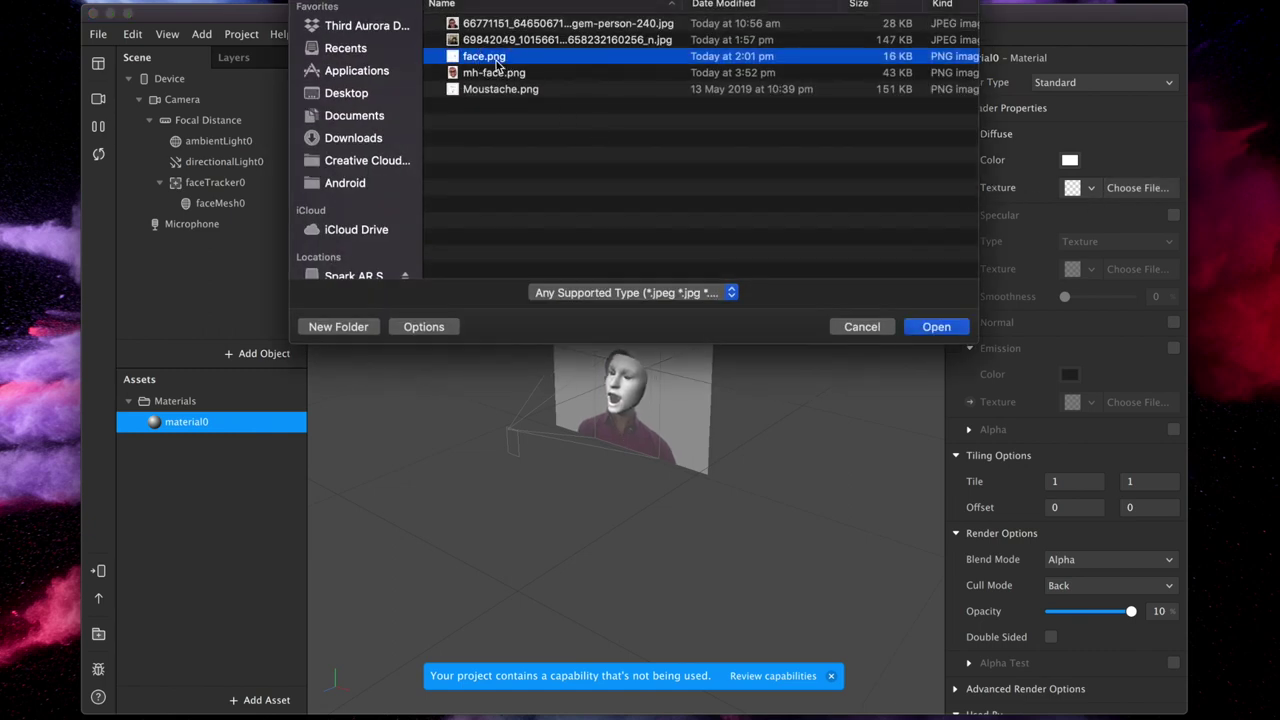
{"action": "double_click", "coordinate": [497, 57]}
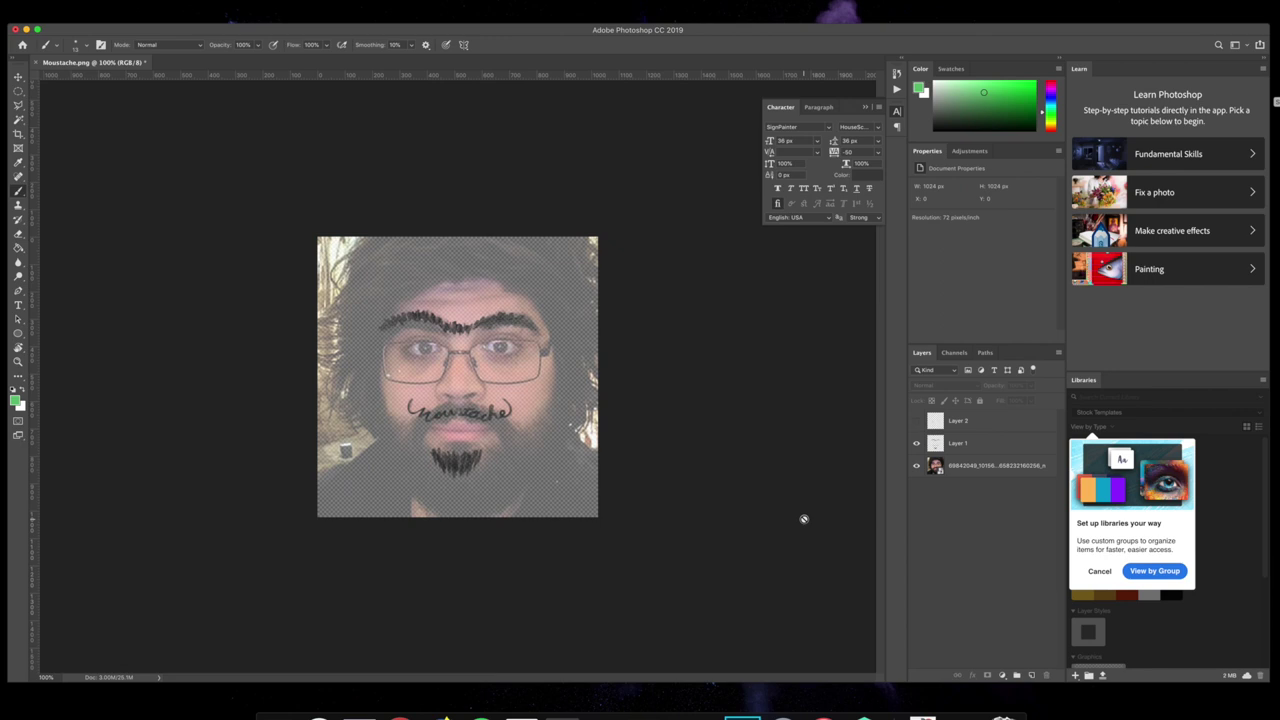
Toggle the photo layer, Layer 1 and Layer 2, leaving only the face photo visible.
{"action": "left_click", "coordinate": [915, 467]}
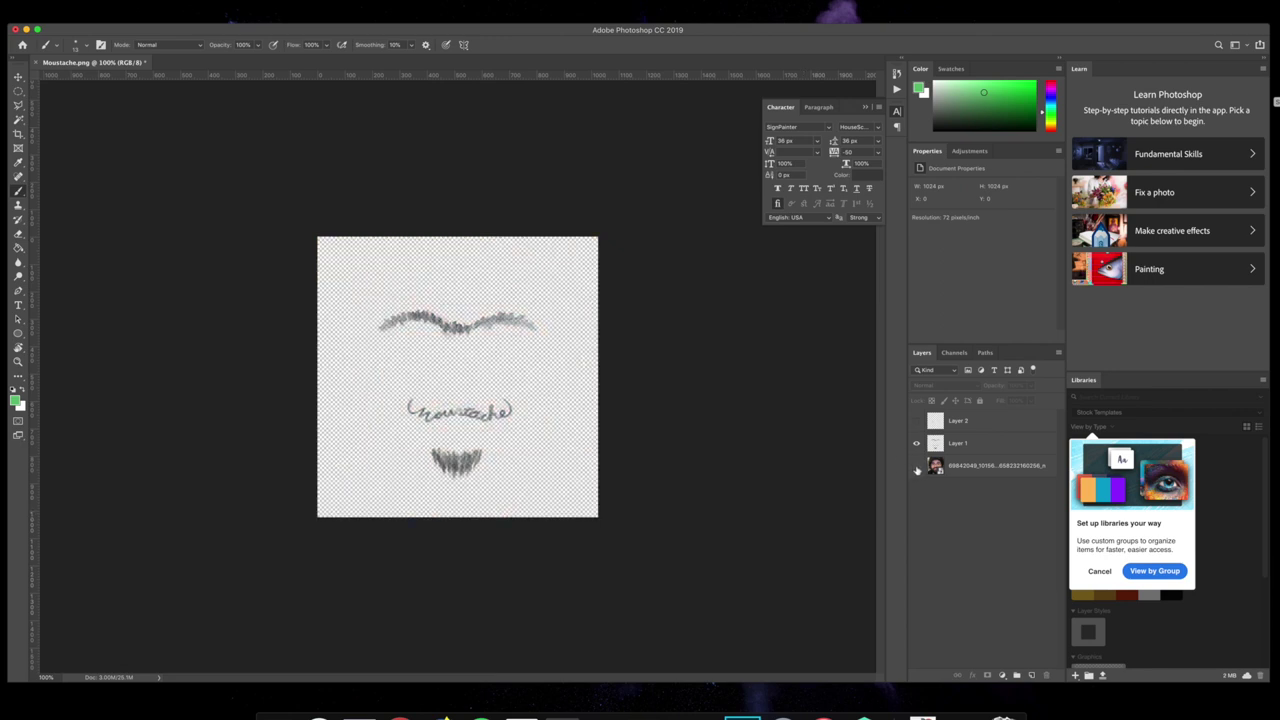
{"action": "left_click", "coordinate": [916, 467]}
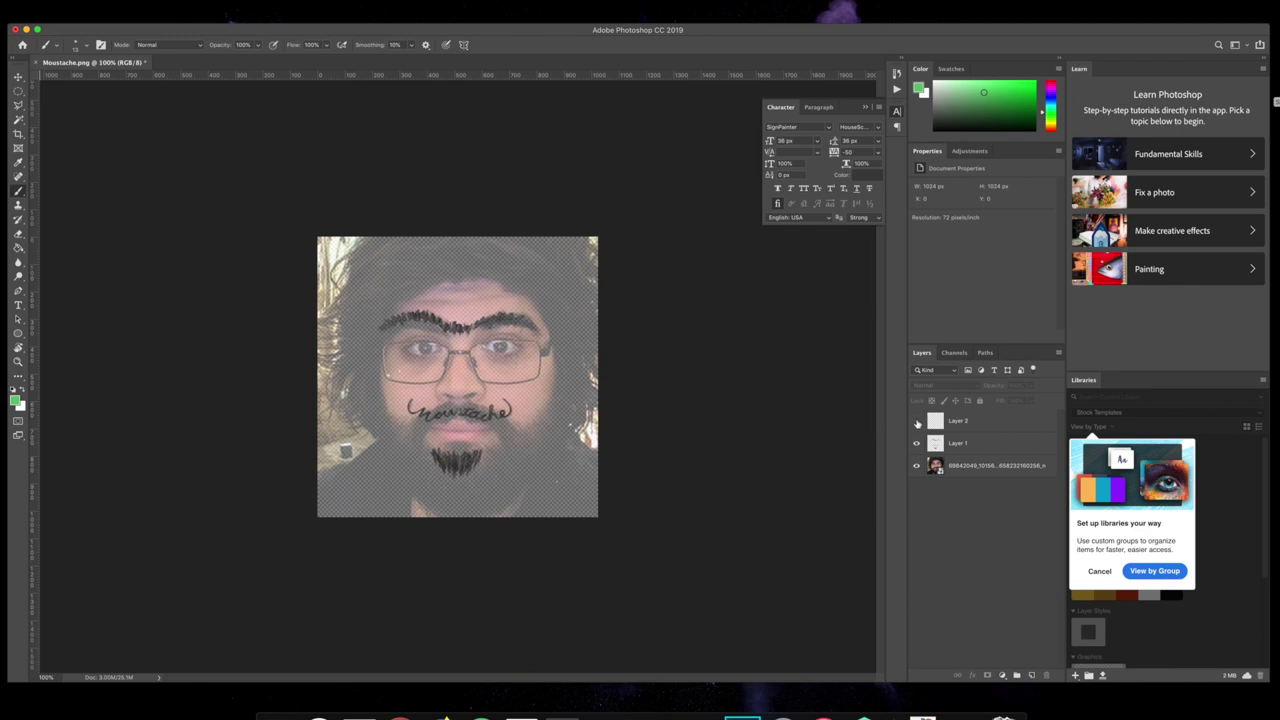
{"action": "left_click", "coordinate": [917, 423]}
{"action": "left_click", "coordinate": [917, 443]}
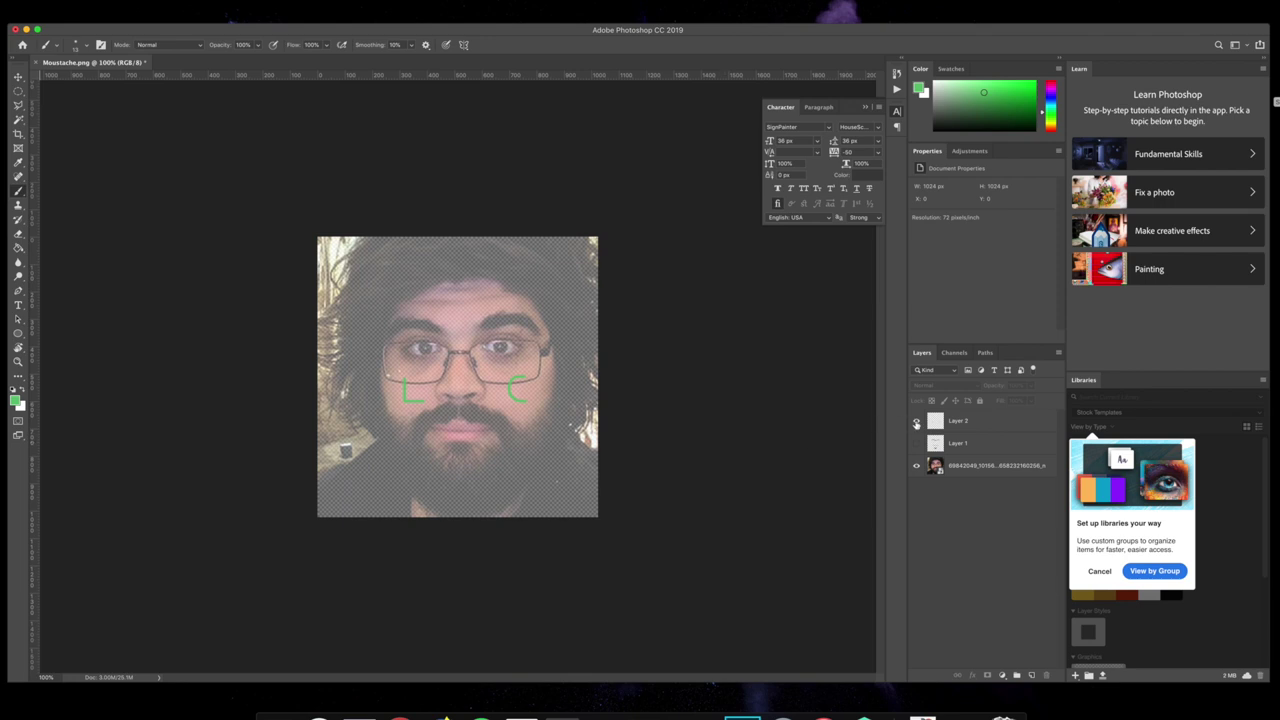
{"action": "left_click", "coordinate": [916, 423]}
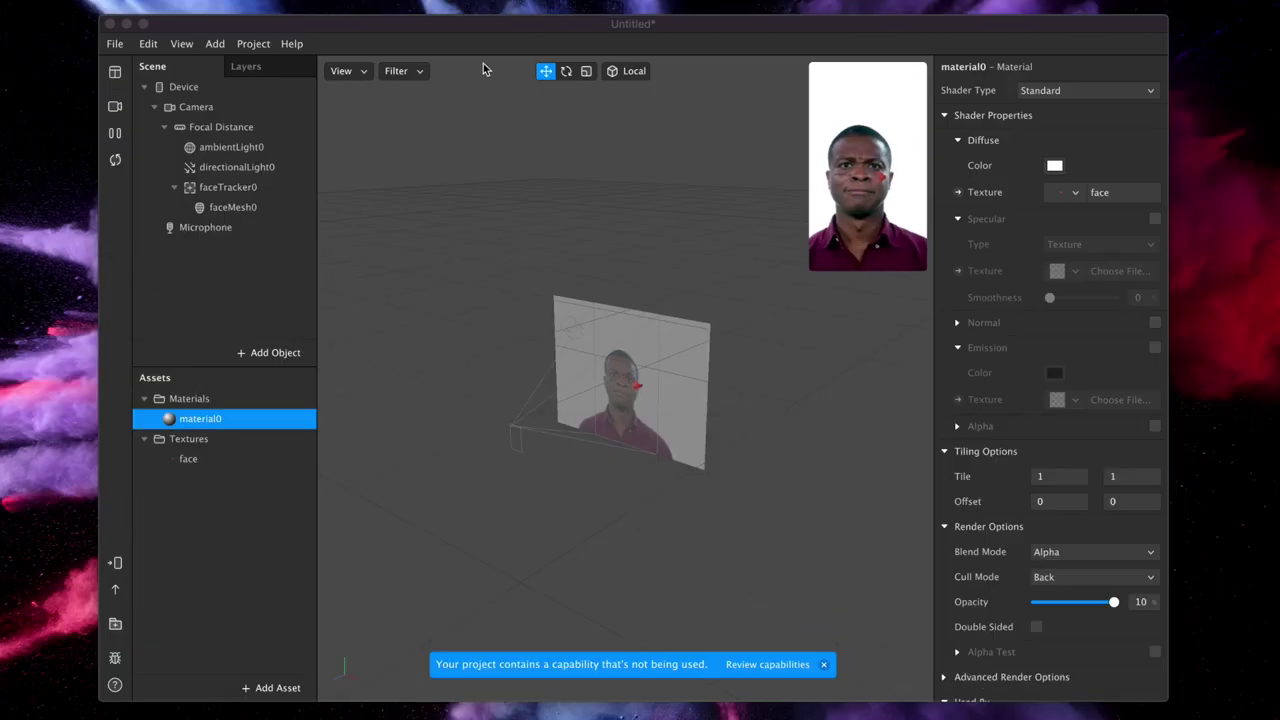
Attach a Particle System, emitter0, to faceTracker0.
{"action": "left_click", "coordinate": [491, 43]}
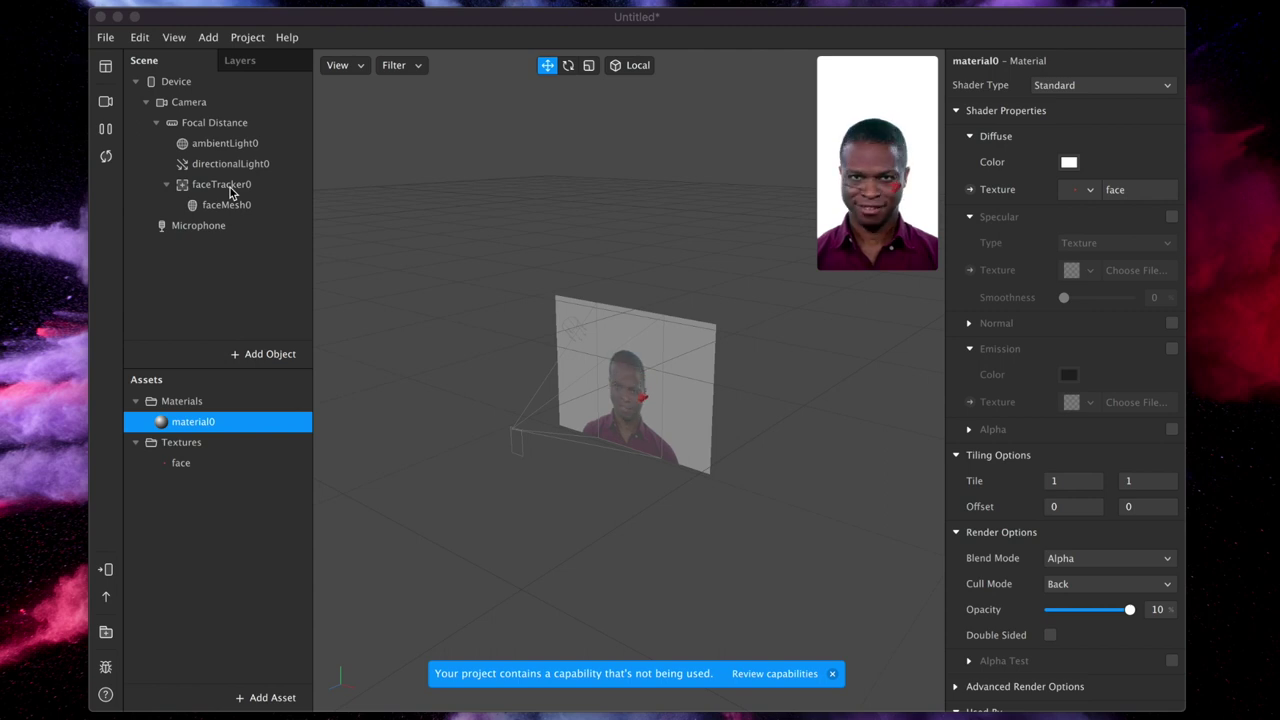
{"action": "right_click", "coordinate": [230, 187]}
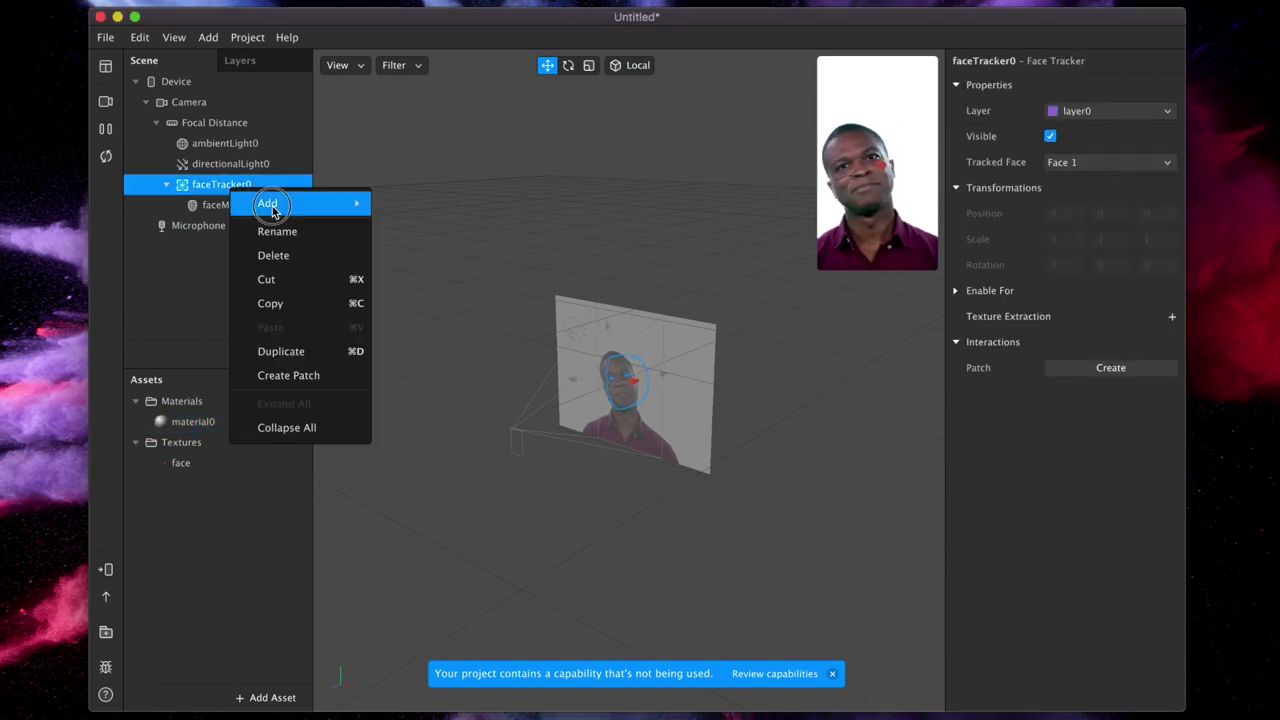
{"action": "mouse_move", "coordinate": [271, 205]}
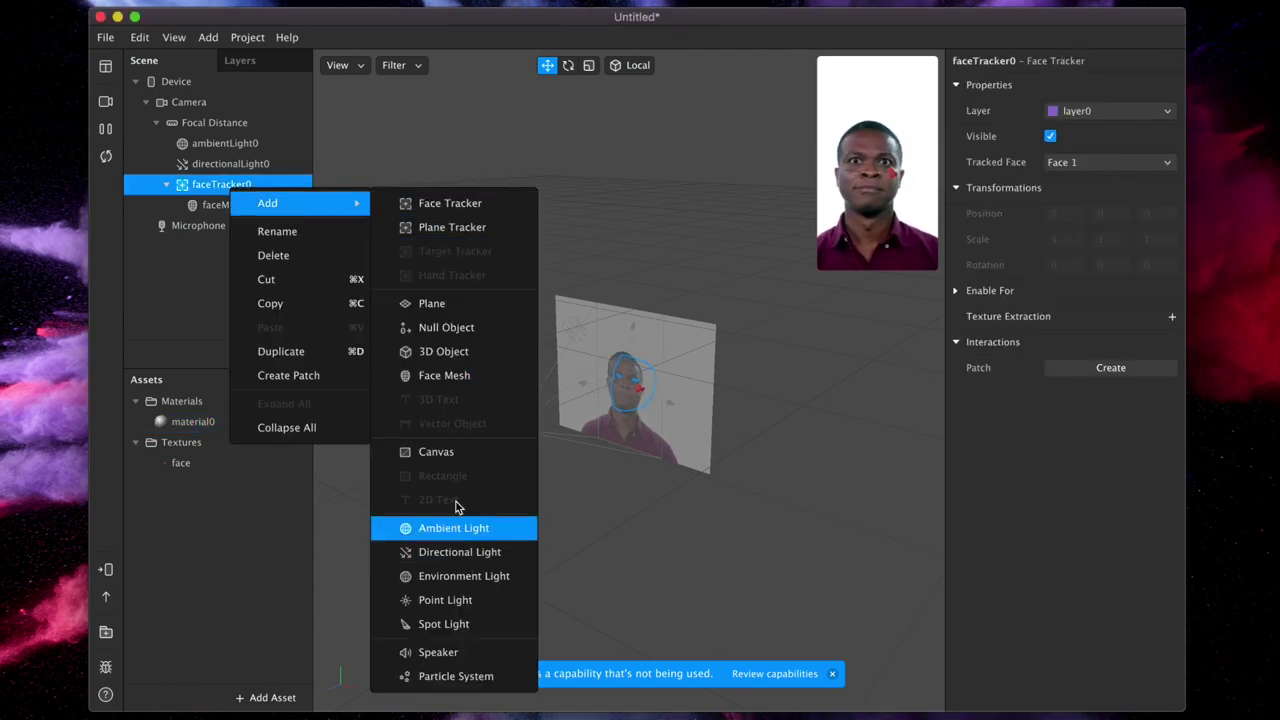
{"action": "left_click", "coordinate": [456, 675]}
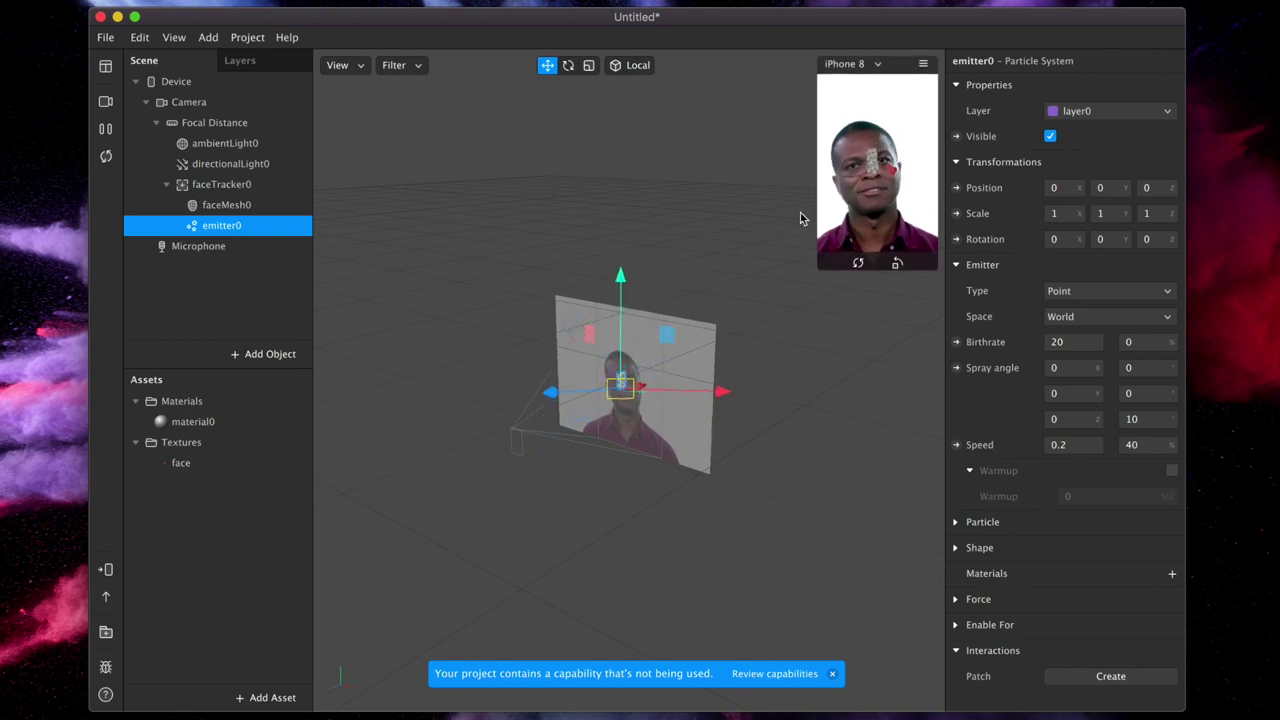
Move the emitter down toward the mouth and set its type to Line.
{"action": "left_click", "coordinate": [643, 288]}
{"action": "left_click_drag", "start_coordinate": [643, 288], "coordinate": [640, 296]}
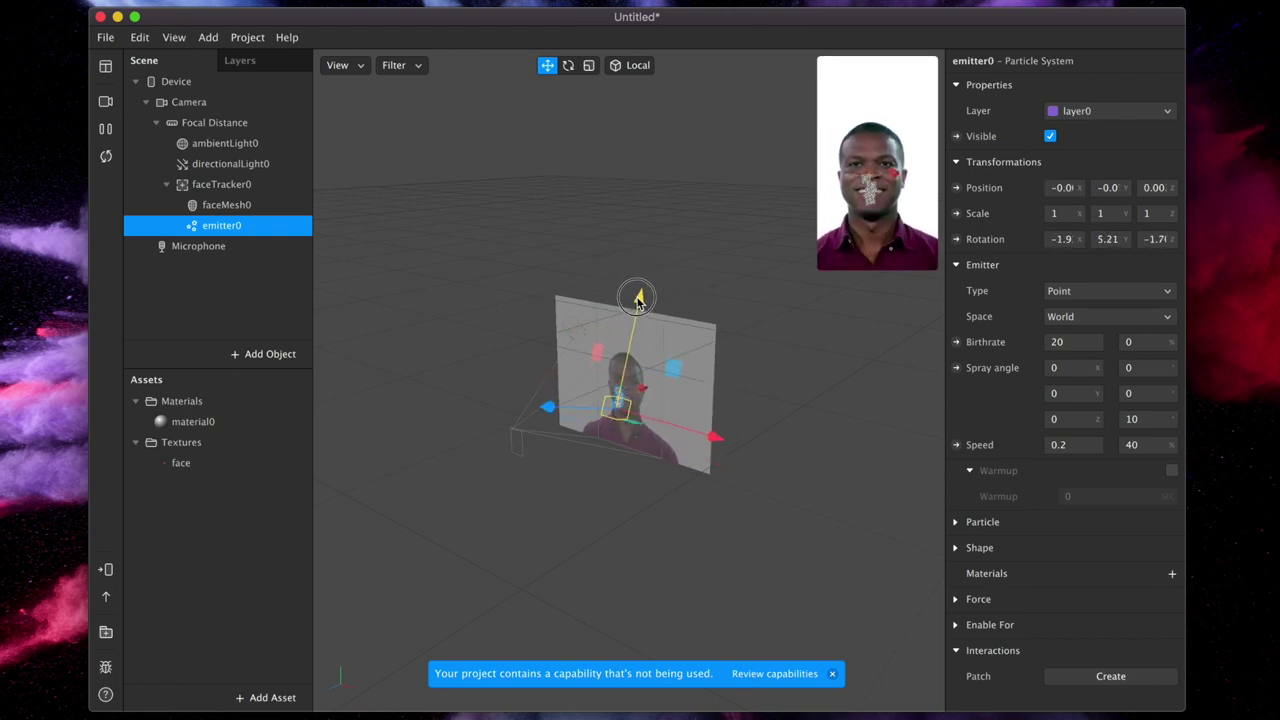
{"action": "left_click", "coordinate": [1086, 296]}
{"action": "left_click", "coordinate": [1090, 310]}
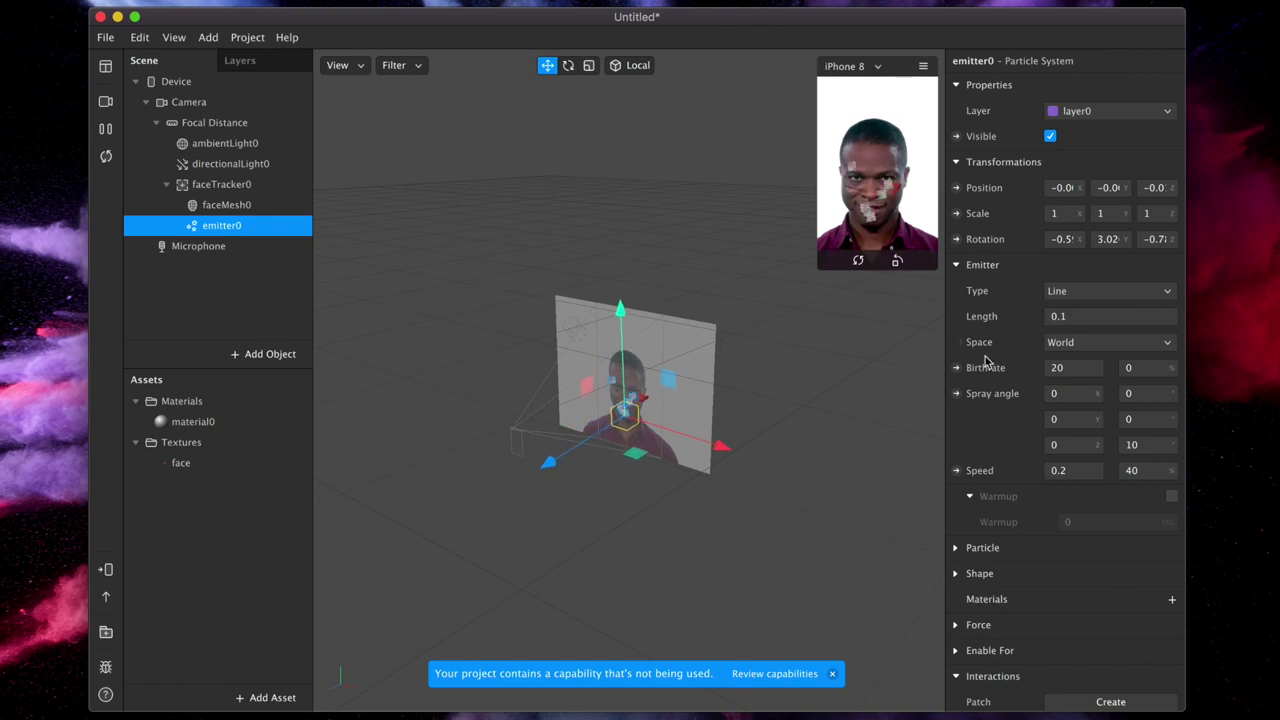
Set Birthrate to 15, adjust Spray angle Y, set speed to 0.1, and add a material.
{"action": "left_click", "coordinate": [1058, 370]}
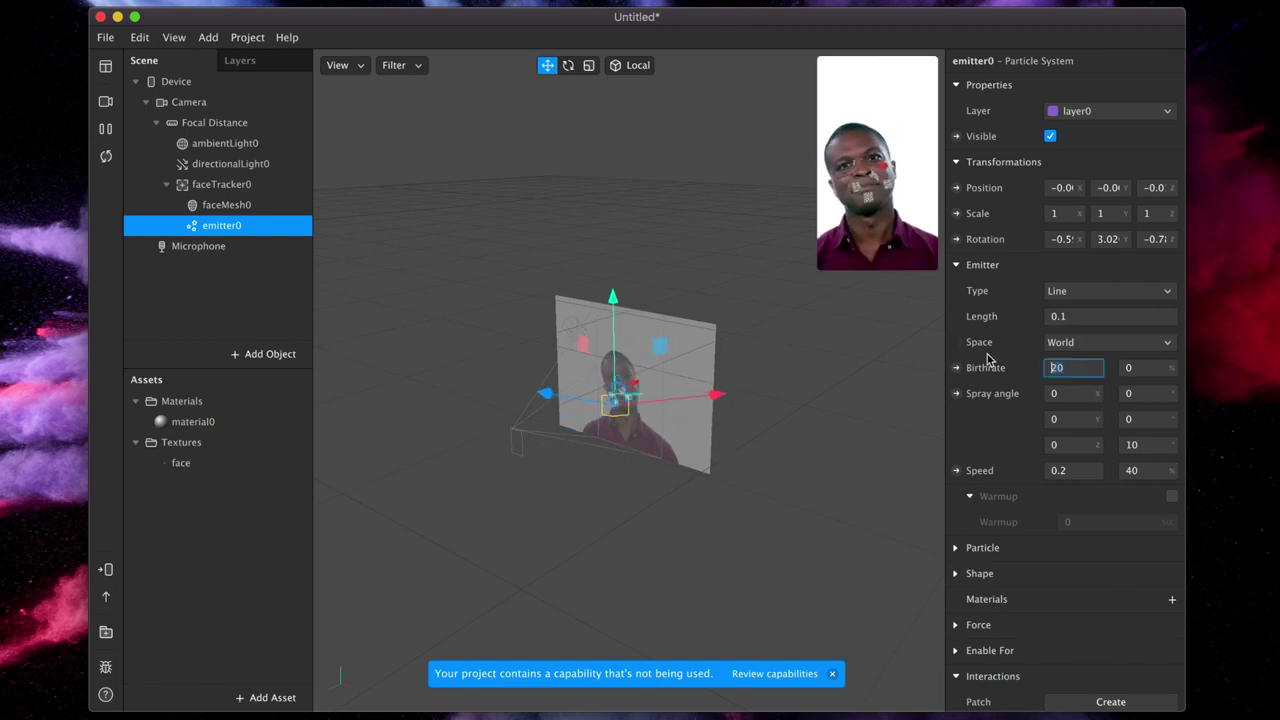
{"action": "type", "text": "15"}
{"action": "key", "text": "Tab"}
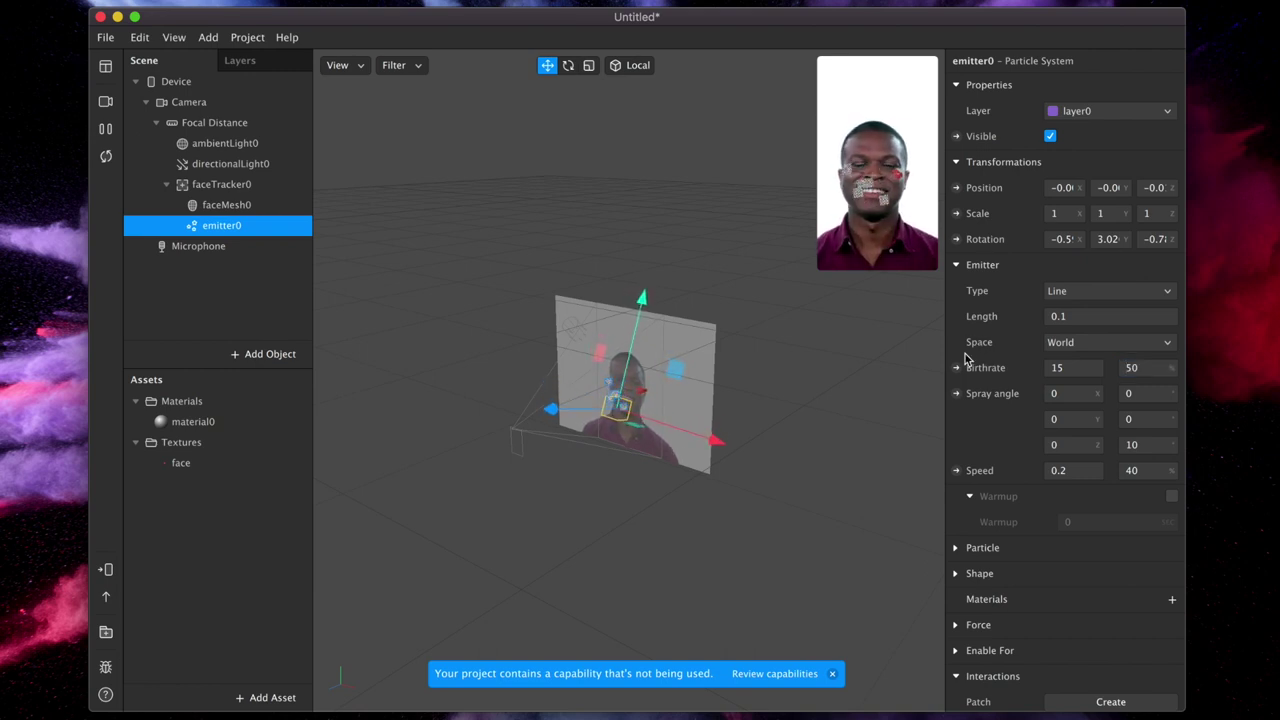
{"action": "left_click", "coordinate": [1040, 419]}
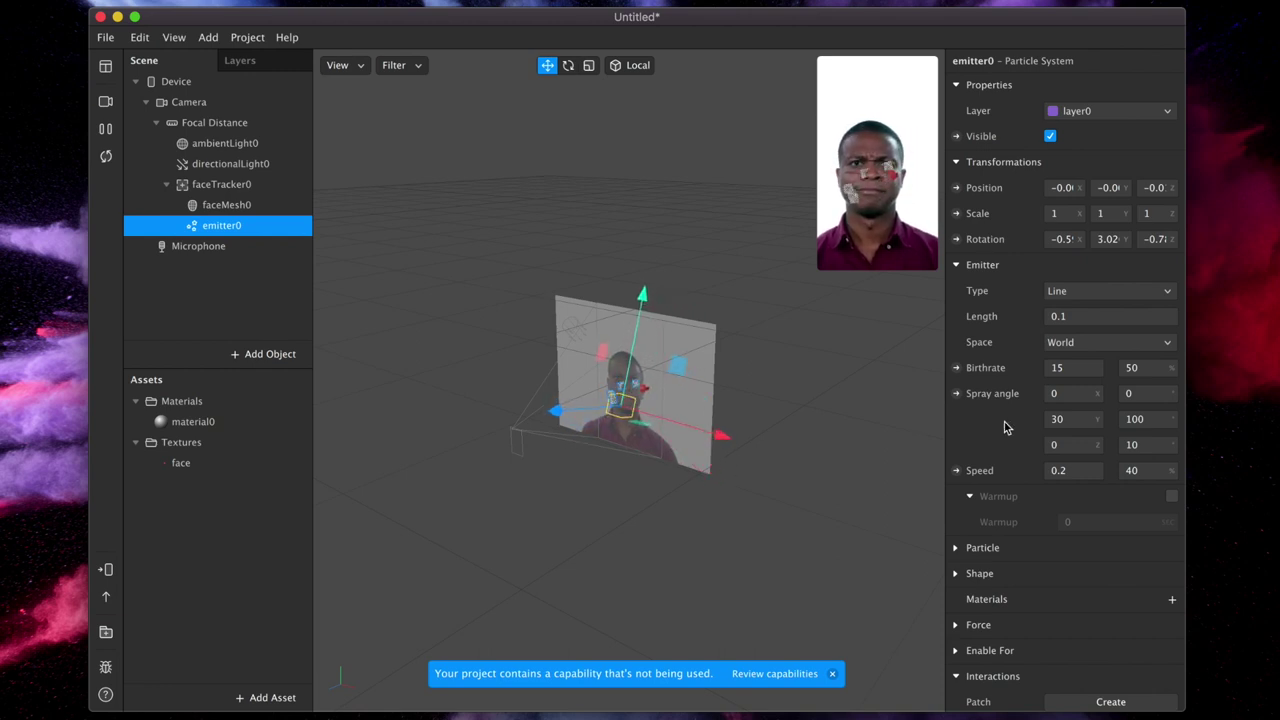
{"action": "scroll", "coordinate": [1040, 440], "scroll_direction": "down", "scroll_amount": 1}
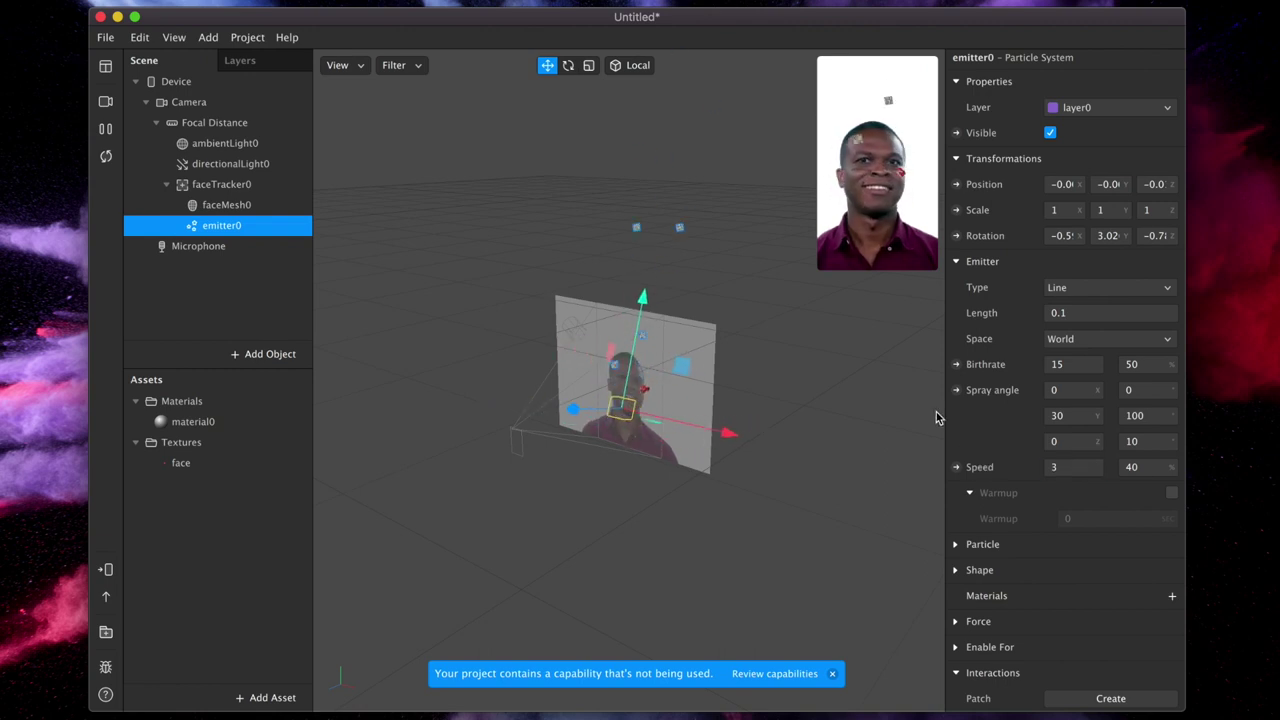
{"action": "mouse_move", "coordinate": [869, 220]}
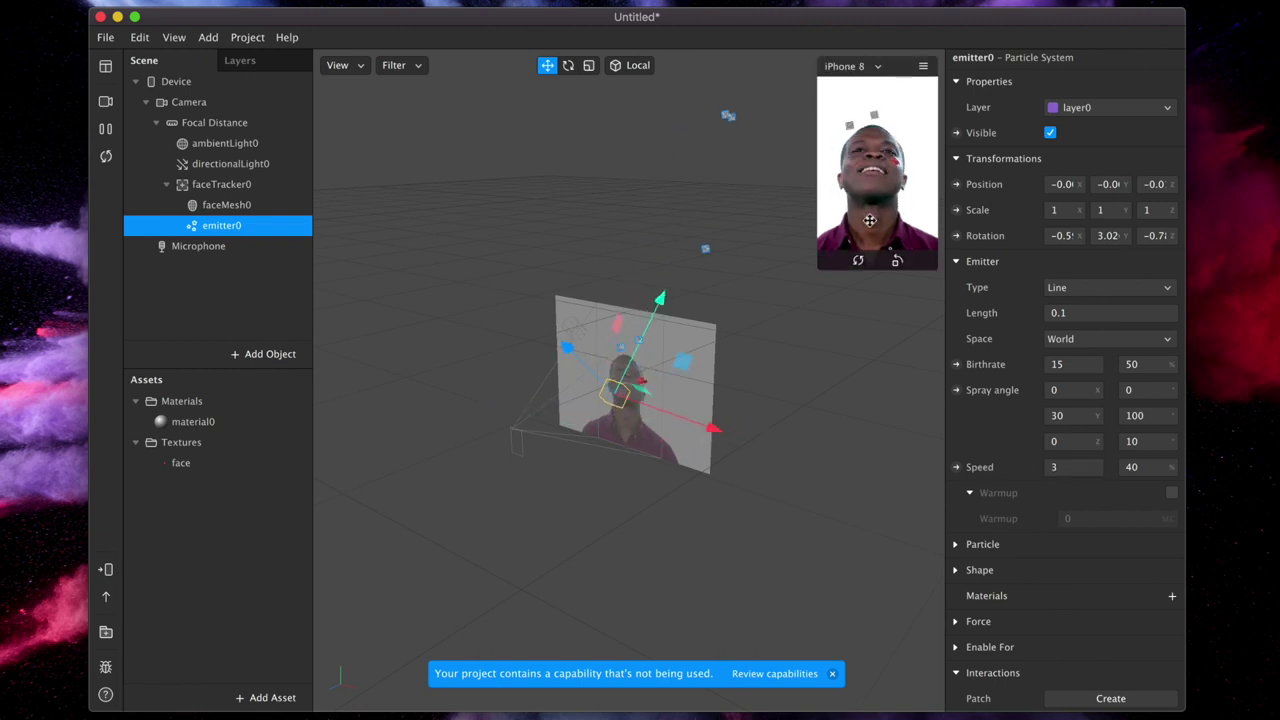
{"action": "left_click", "coordinate": [1061, 470]}
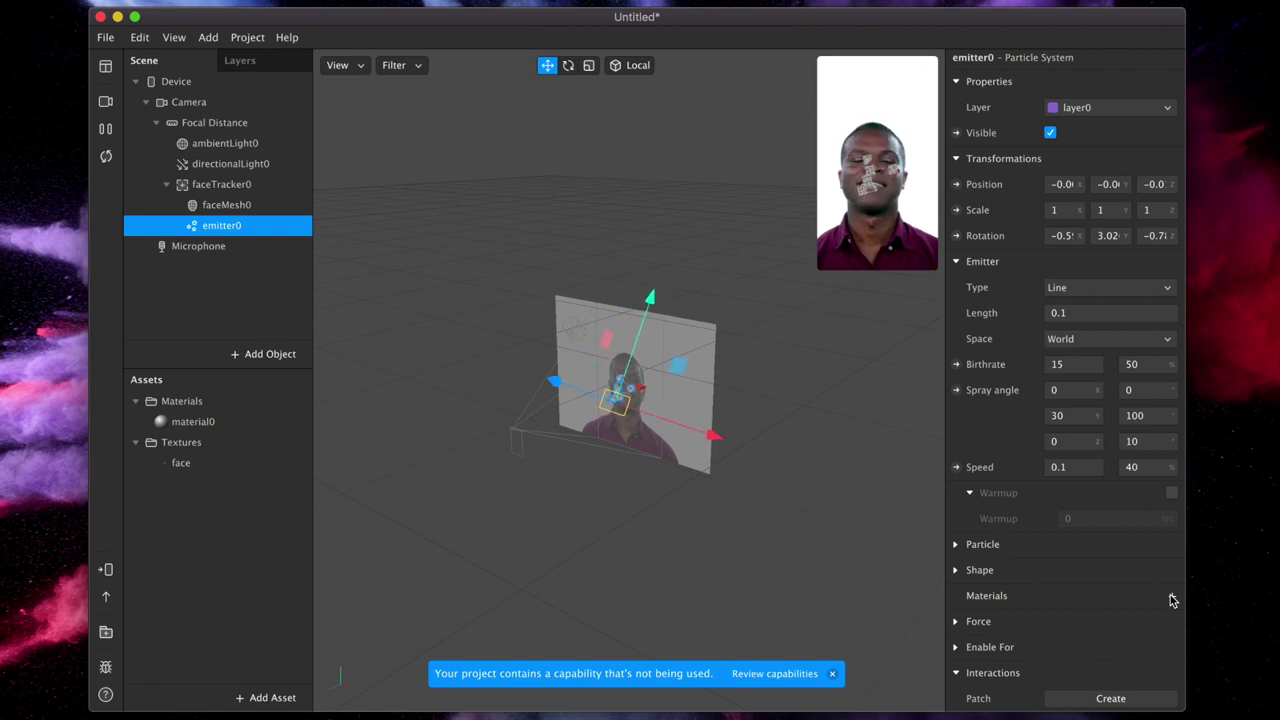
{"action": "left_click", "coordinate": [1173, 598]}
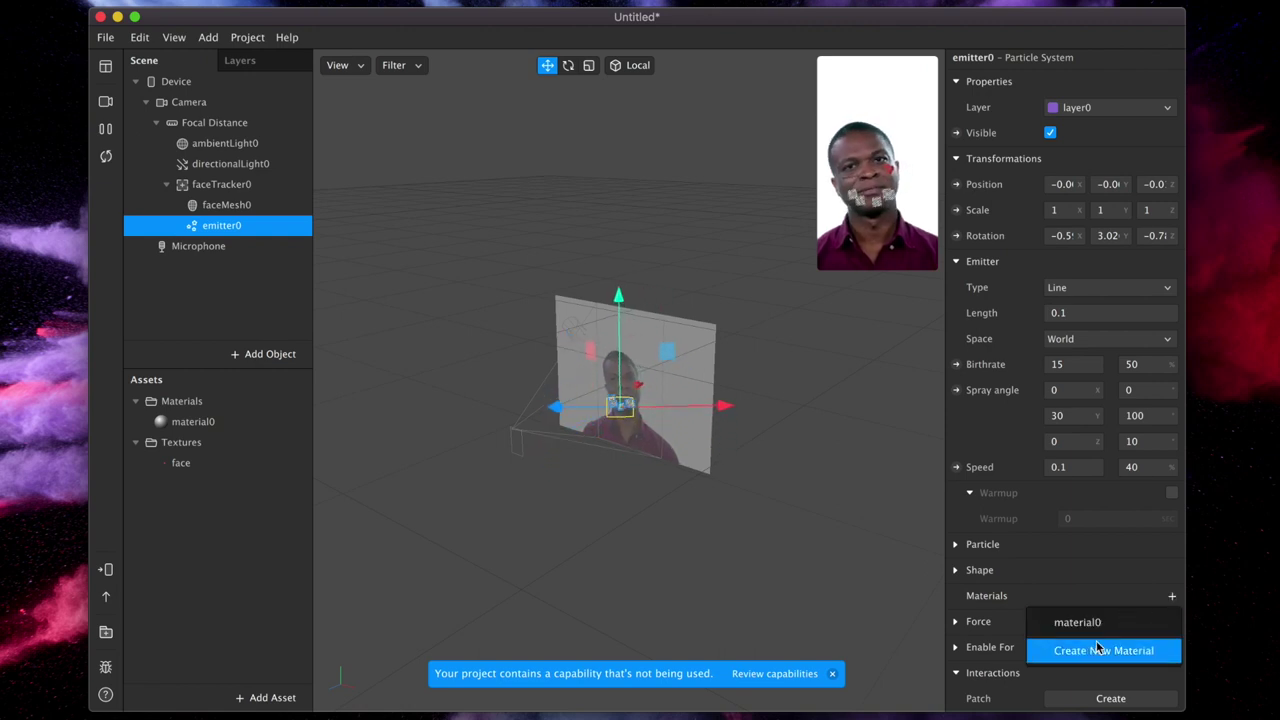
Create material1 for the emitter, begin choosing its diffuse texture, and enter thirdaurora.com in Chrome.
{"action": "left_click", "coordinate": [1096, 648]}
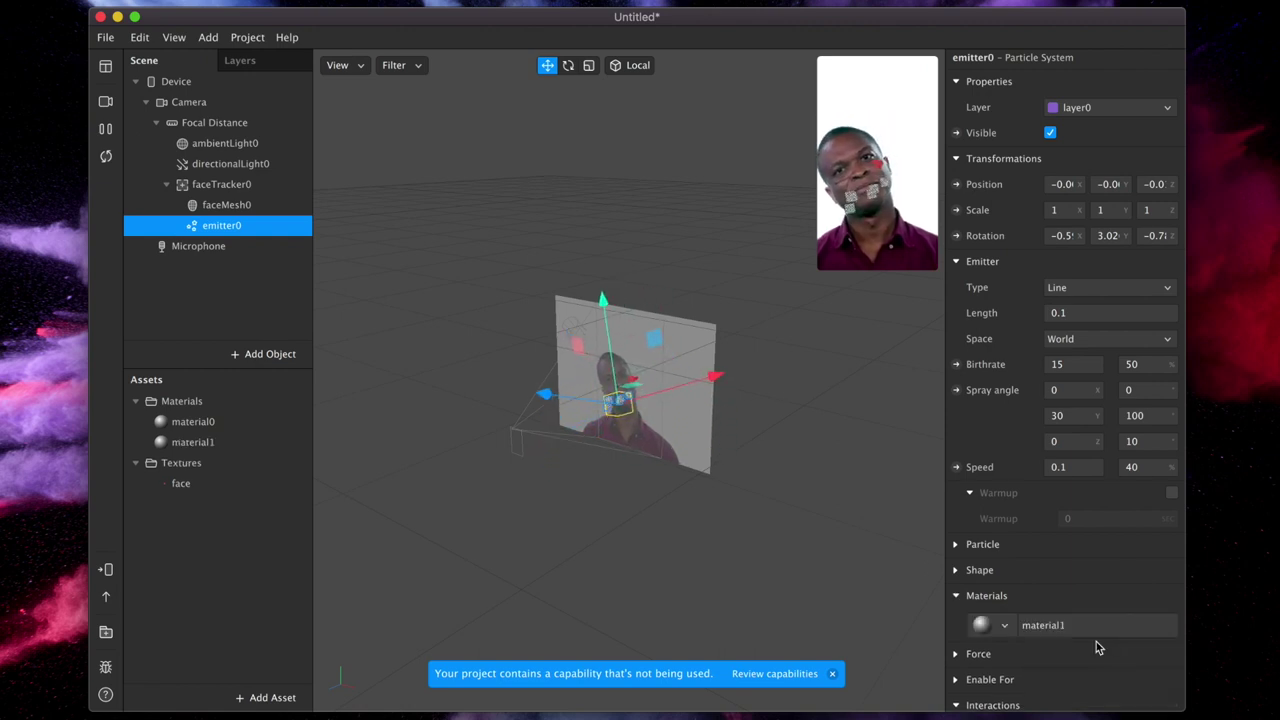
{"action": "left_click", "coordinate": [1040, 626]}
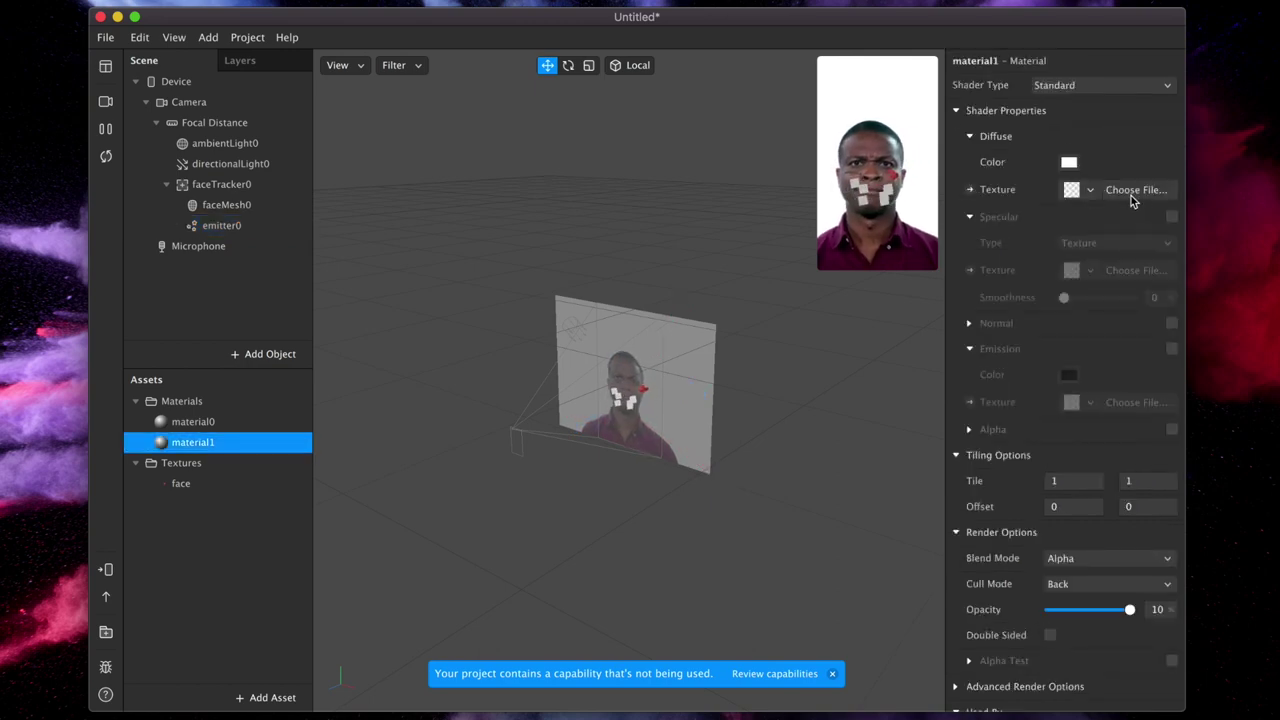
{"action": "left_click", "coordinate": [1135, 192]}
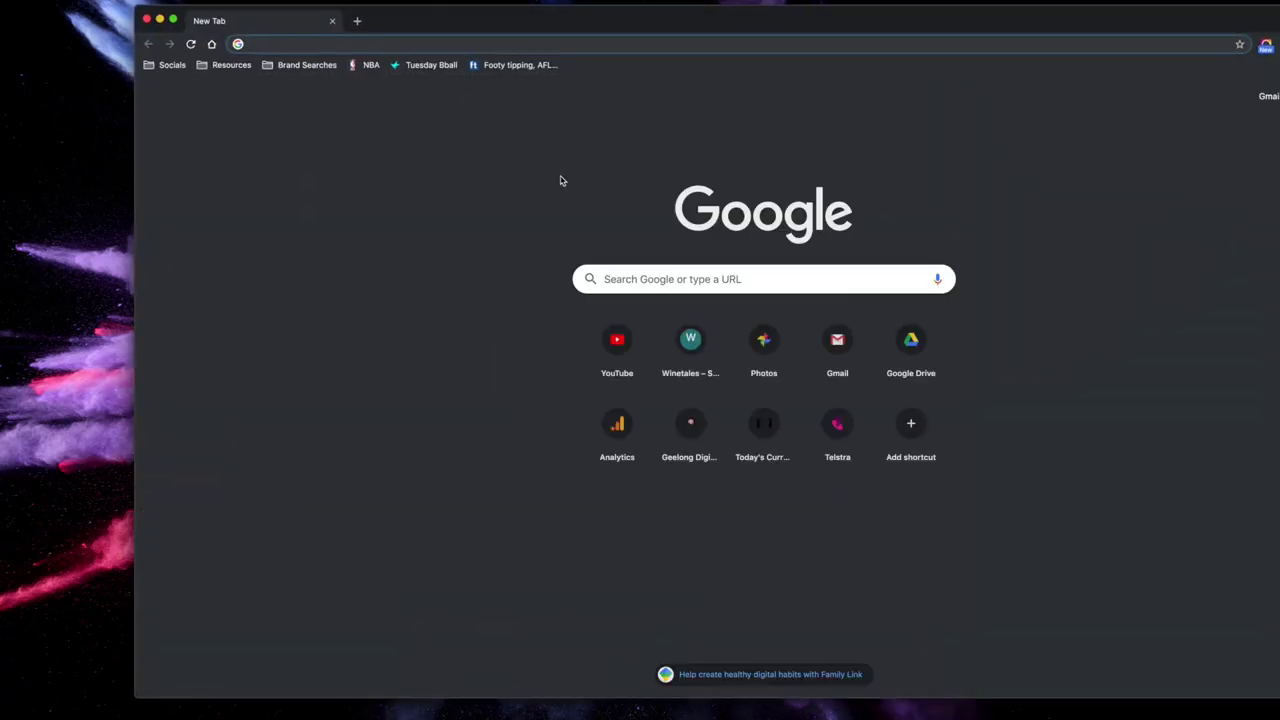
{"action": "type", "text": "third"}
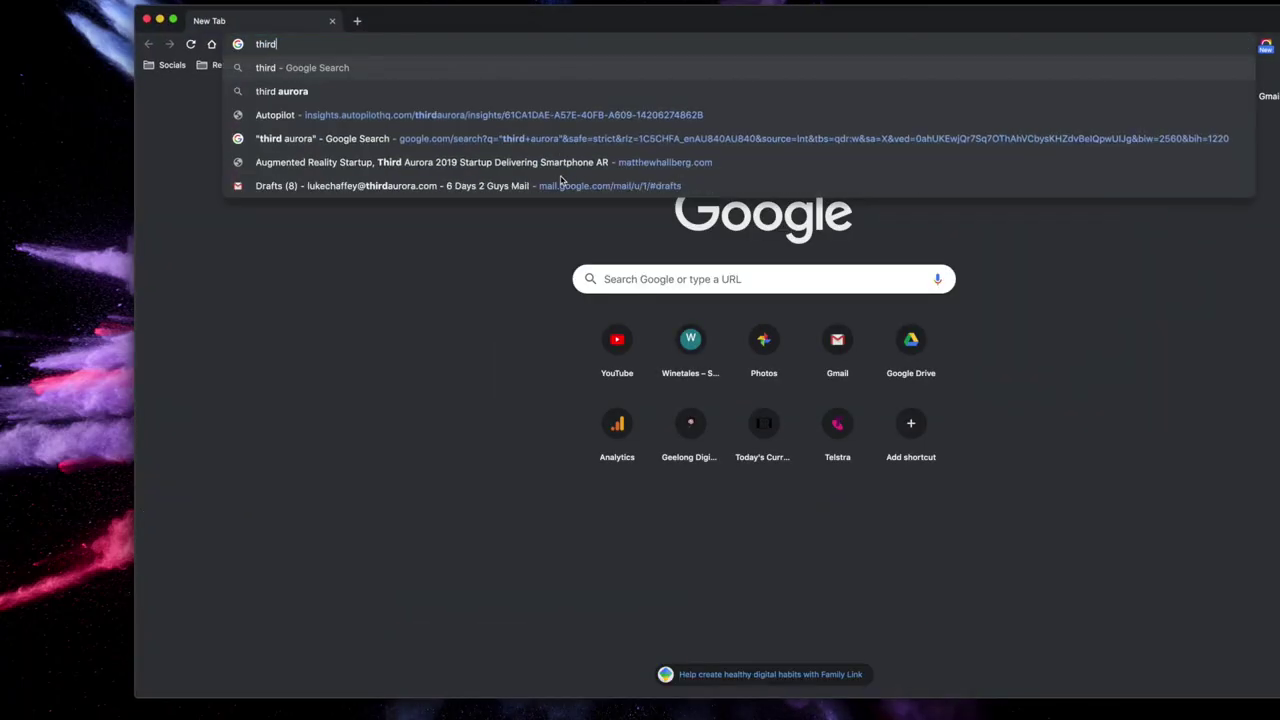
{"action": "type", "text": "aurora.com"}
View thirdaurora.com's Team section, then load mh-face.png as material1's diffuse texture.
{"action": "key", "text": "Return"}
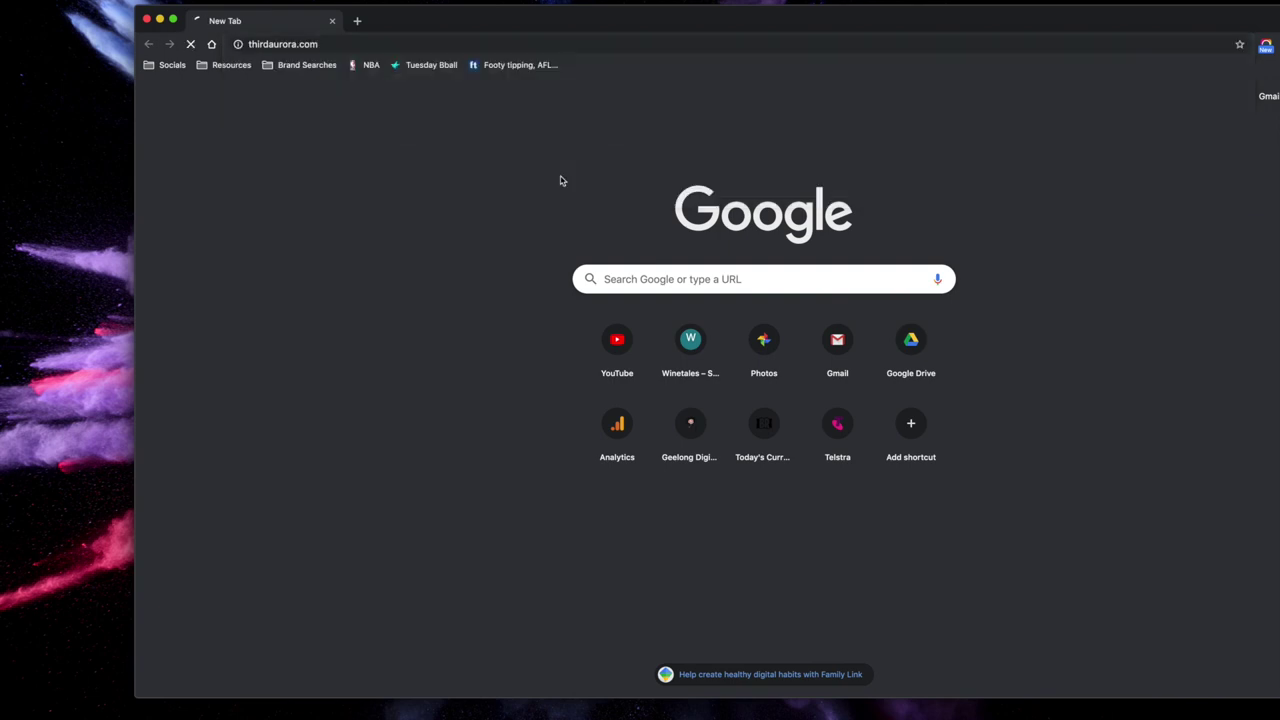
{"action": "left_click_drag", "start_coordinate": [509, 14], "coordinate": [384, 27]}
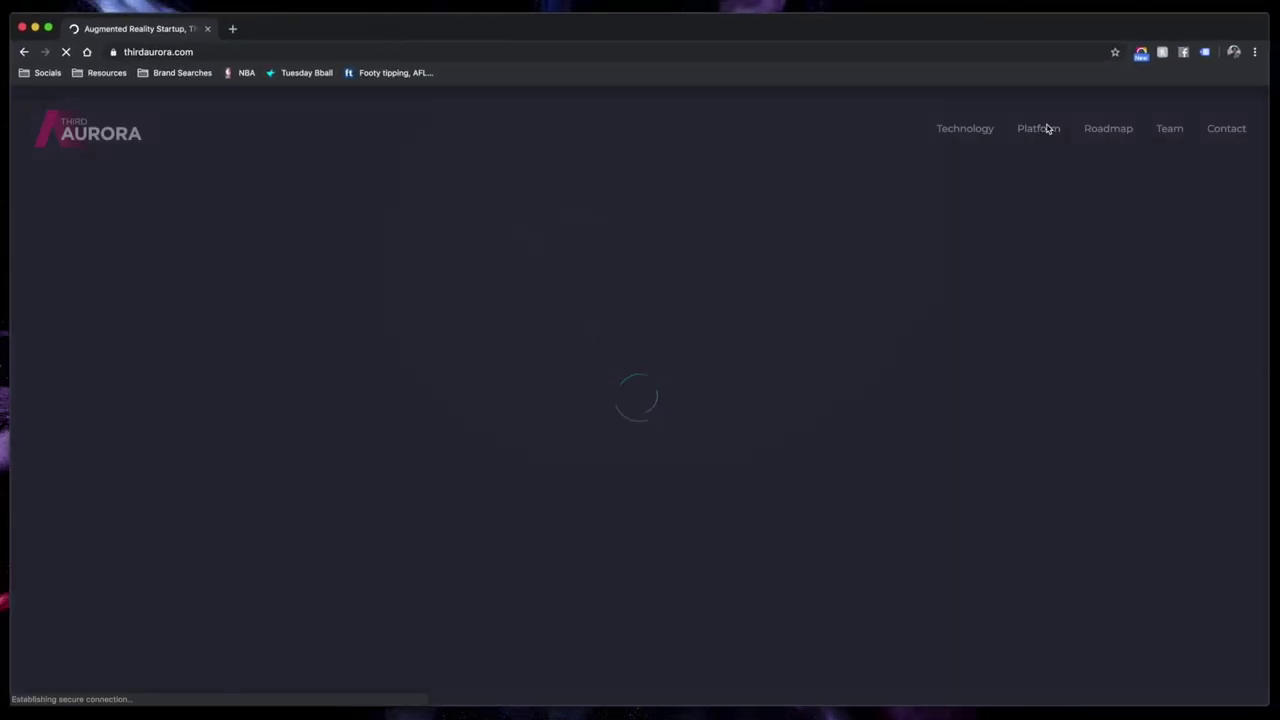
{"action": "left_click", "coordinate": [1170, 128]}
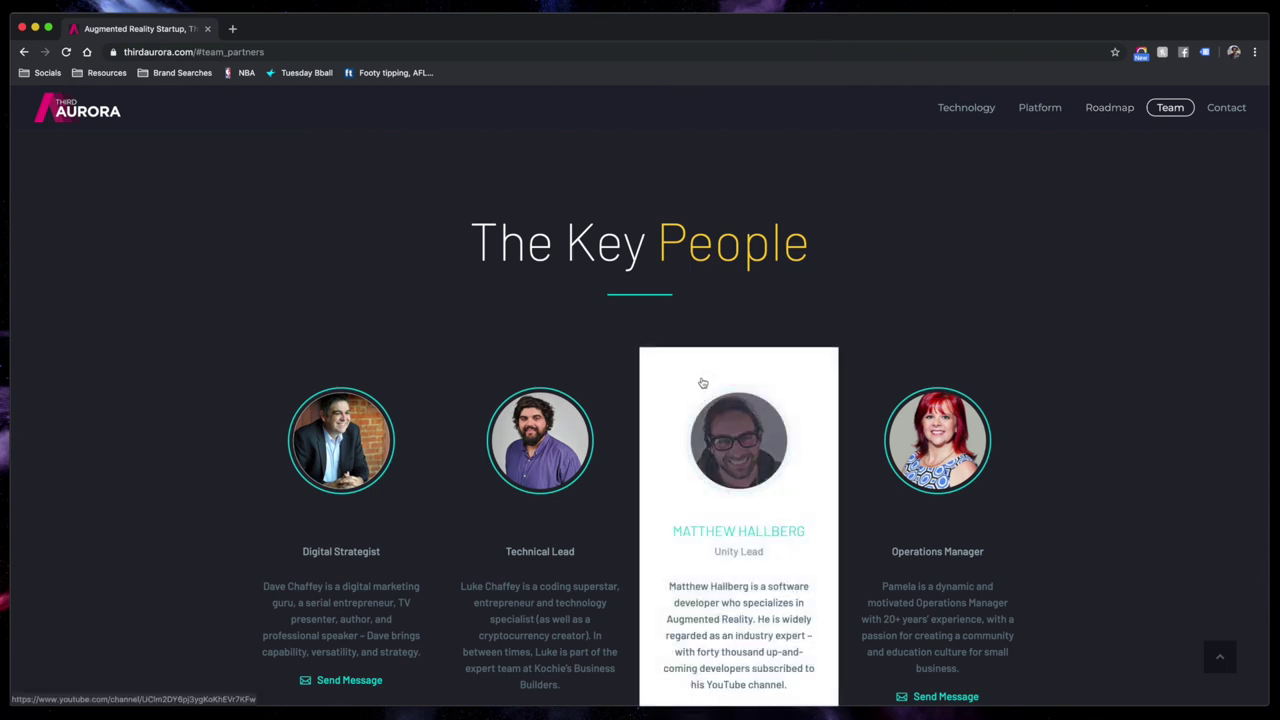
{"action": "scroll", "coordinate": [700, 390], "scroll_direction": "up", "scroll_amount": 2}
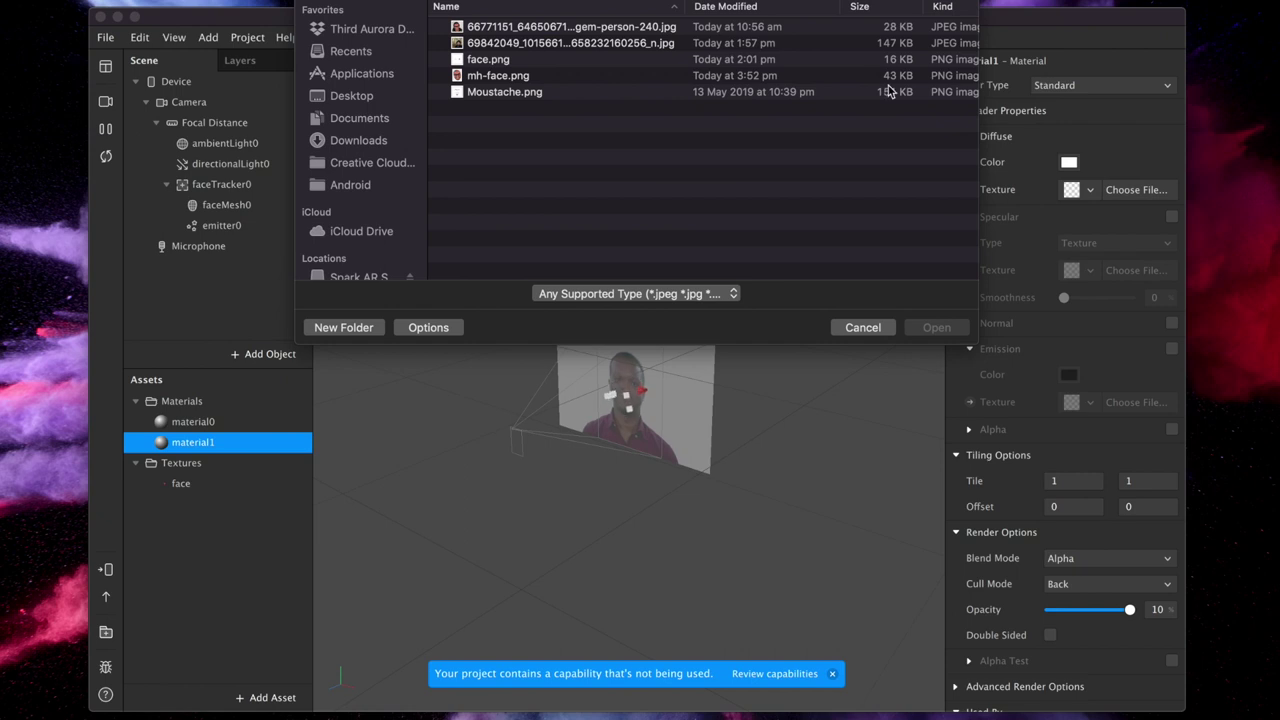
{"action": "double_click", "coordinate": [500, 76]}
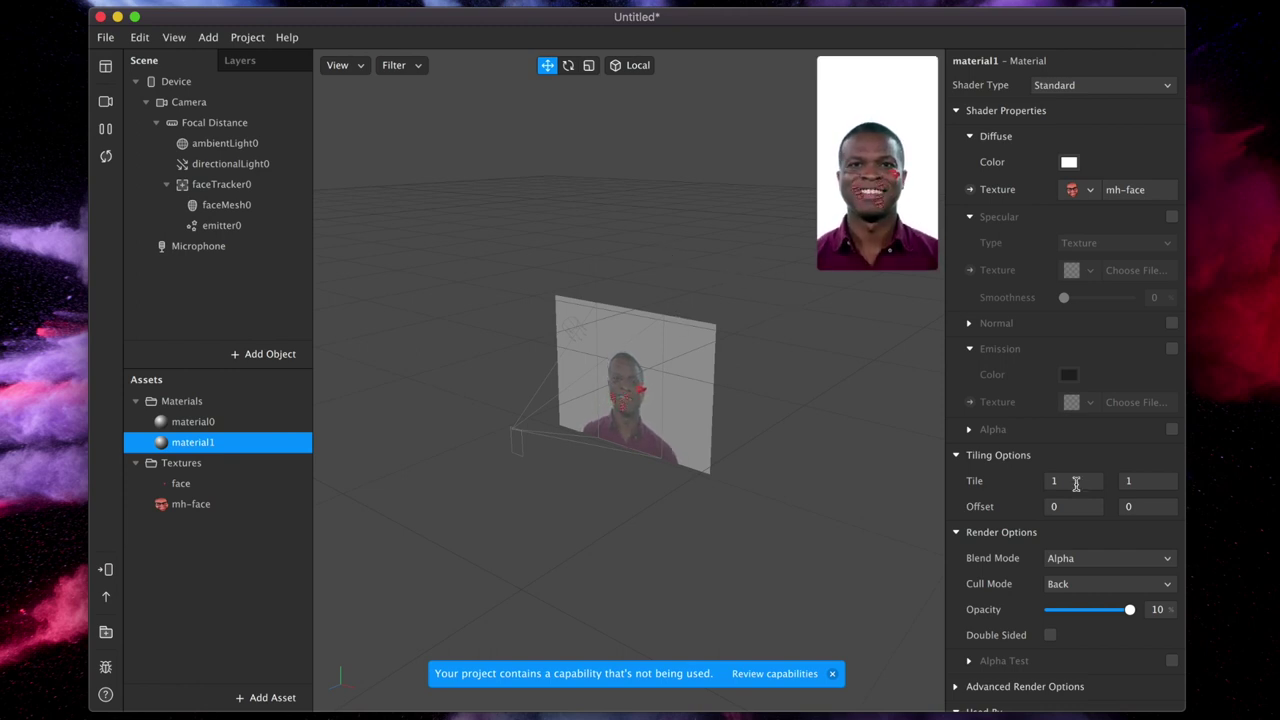
{"action": "scroll", "coordinate": [1050, 430], "scroll_direction": "down", "scroll_amount": 1}
Show emitter0's particle system settings and expand the Particle section.
{"action": "scroll", "coordinate": [1025, 372], "scroll_direction": "up", "scroll_amount": 1}
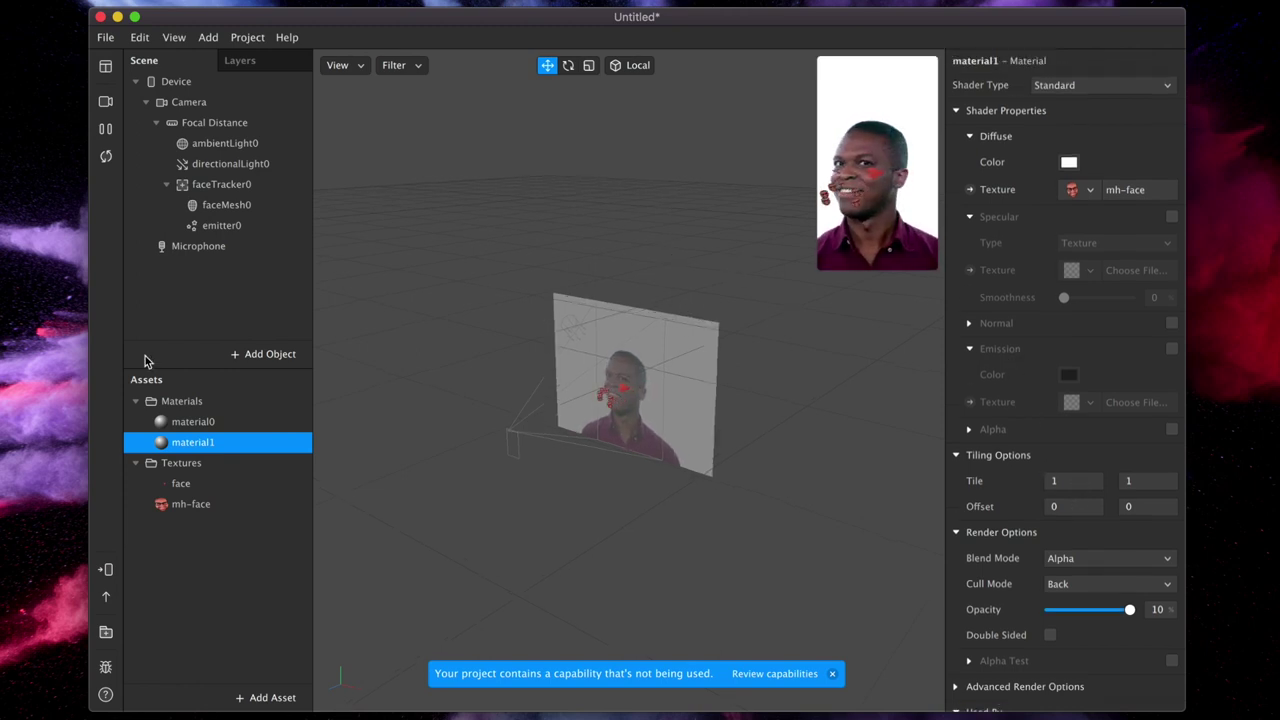
{"action": "left_click", "coordinate": [215, 226]}
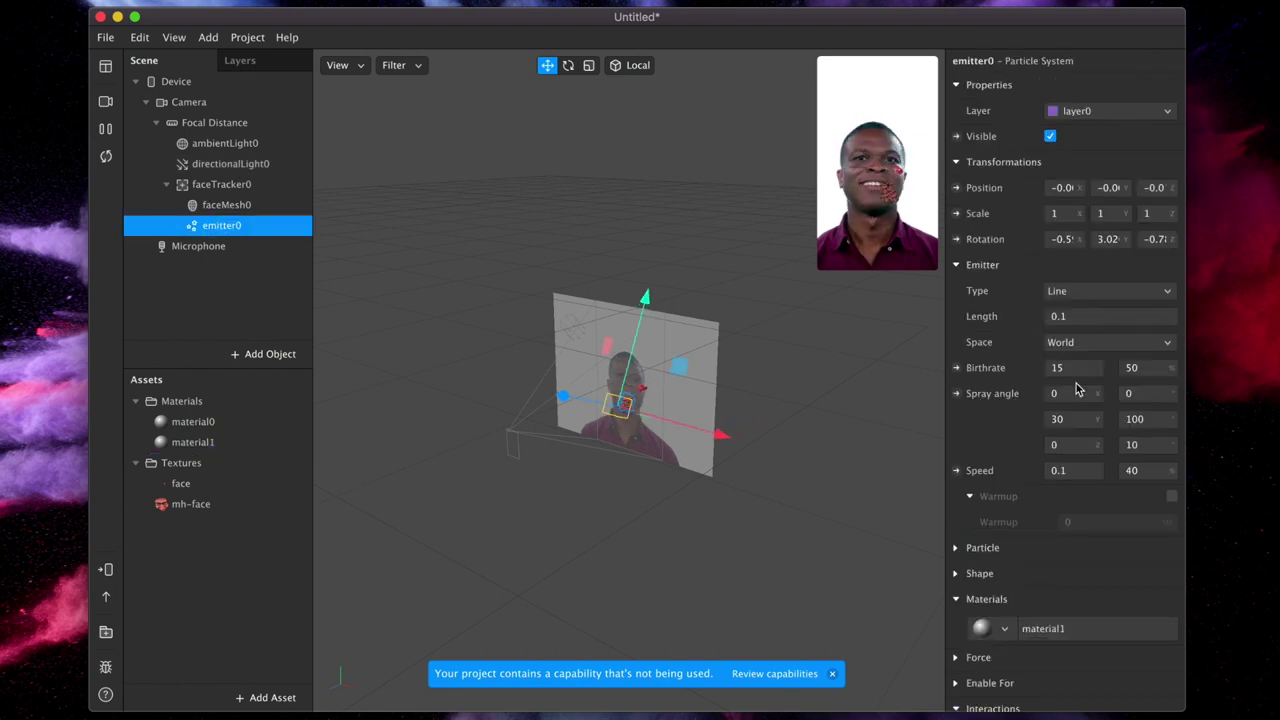
{"action": "scroll", "coordinate": [1055, 372], "scroll_direction": "down", "scroll_amount": 1}
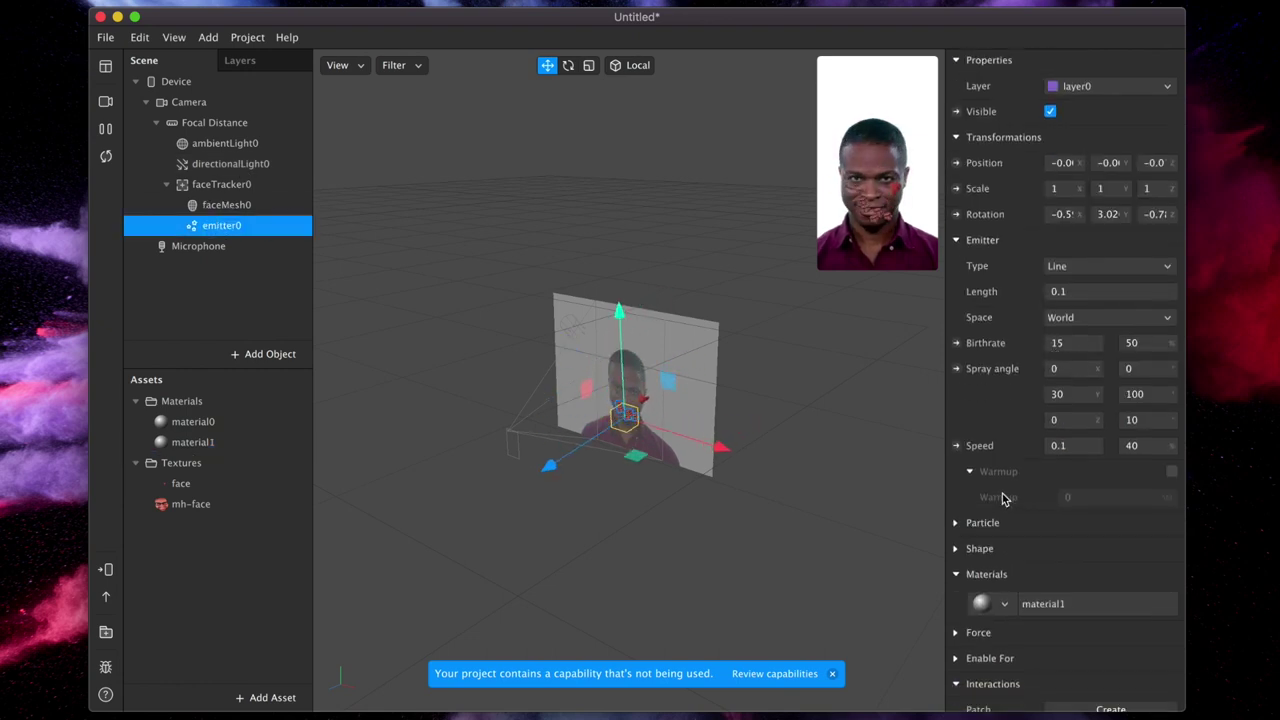
{"action": "scroll", "coordinate": [1002, 495], "scroll_direction": "down", "scroll_amount": 1}
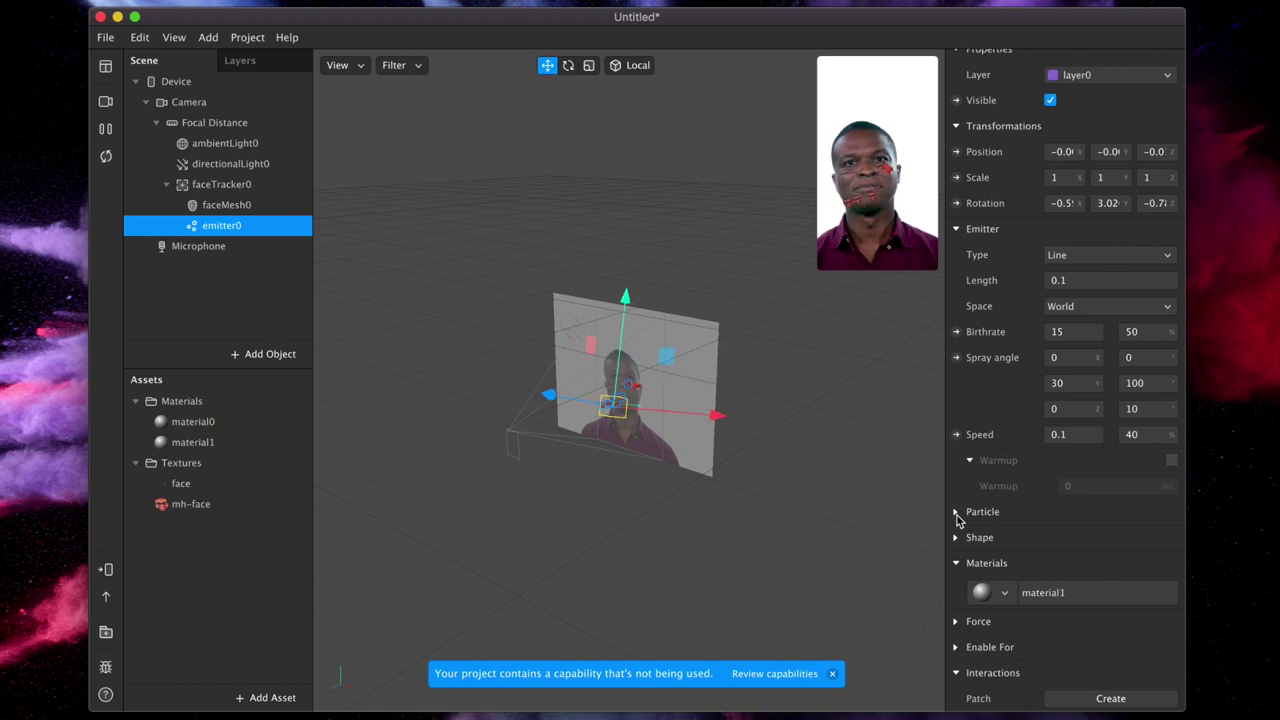
{"action": "left_click", "coordinate": [957, 513]}
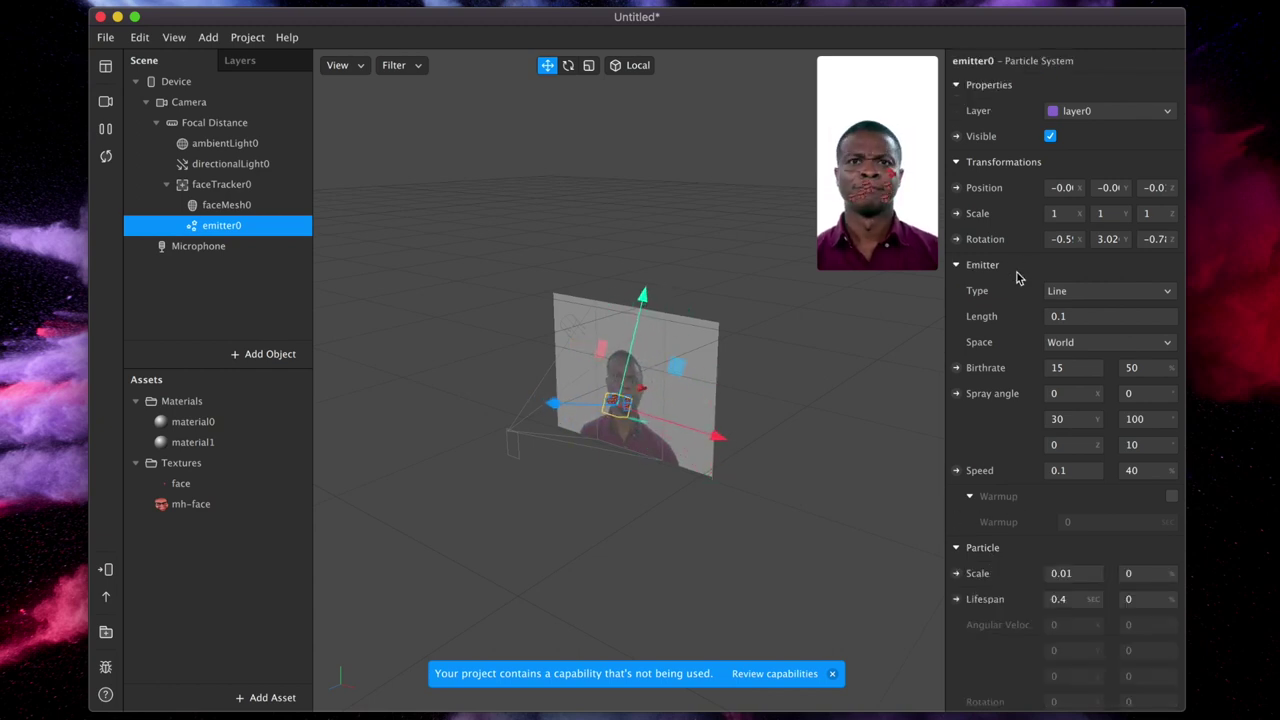
{"action": "scroll", "coordinate": [1000, 314], "scroll_direction": "down", "scroll_amount": 5}
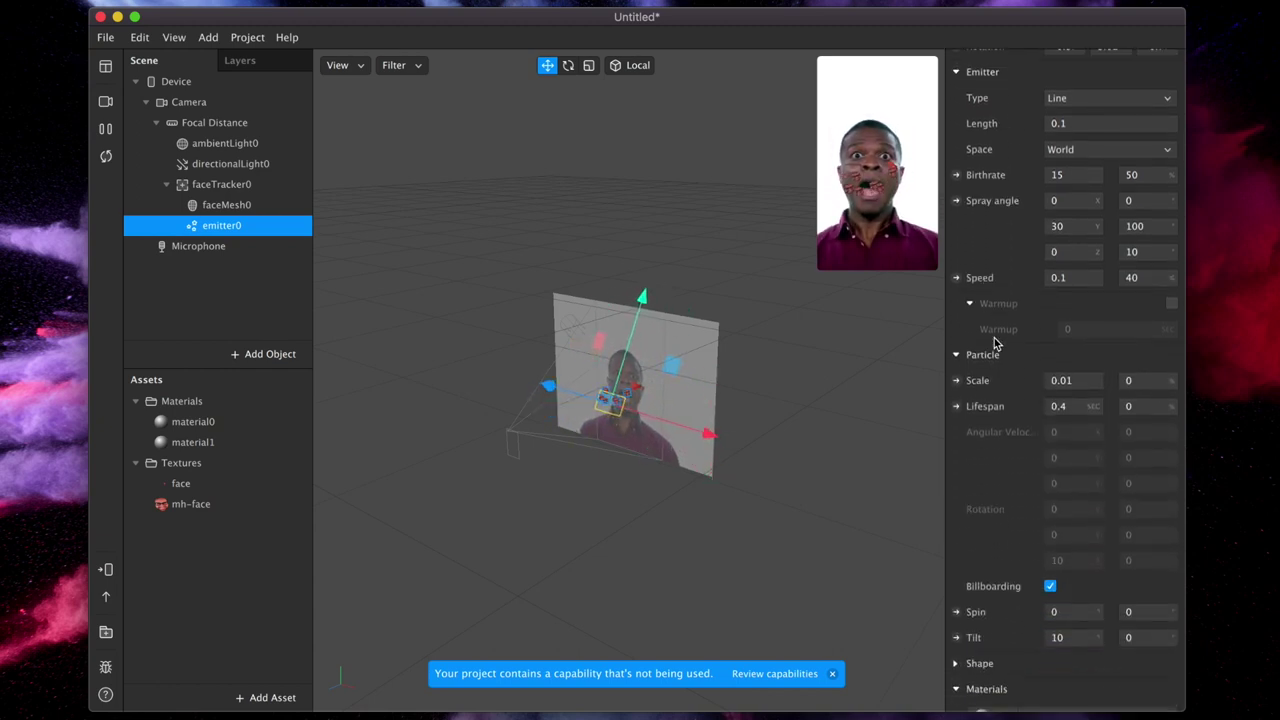
Set the particle scale to 0.01 after trying 3 and 0.1.
{"action": "left_click", "coordinate": [1070, 364]}
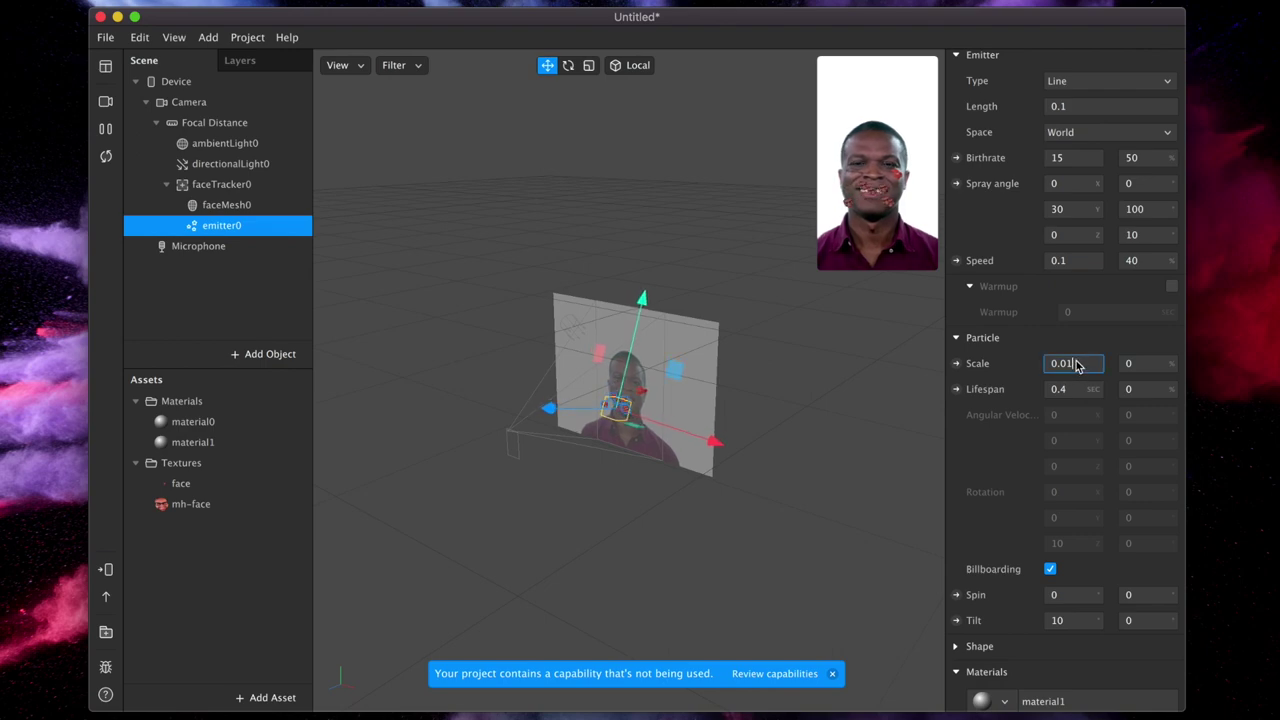
{"action": "type", "text": "3"}
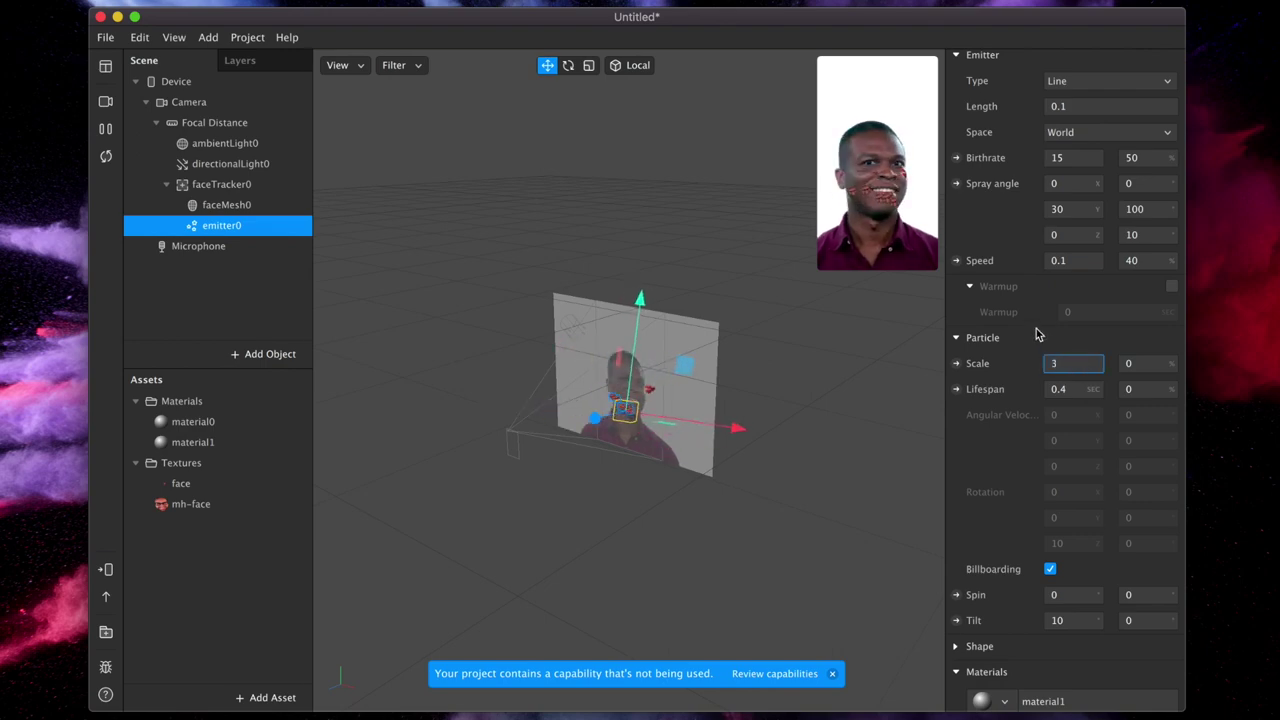
{"action": "key", "text": "Return"}
{"action": "left_click", "coordinate": [1055, 363]}
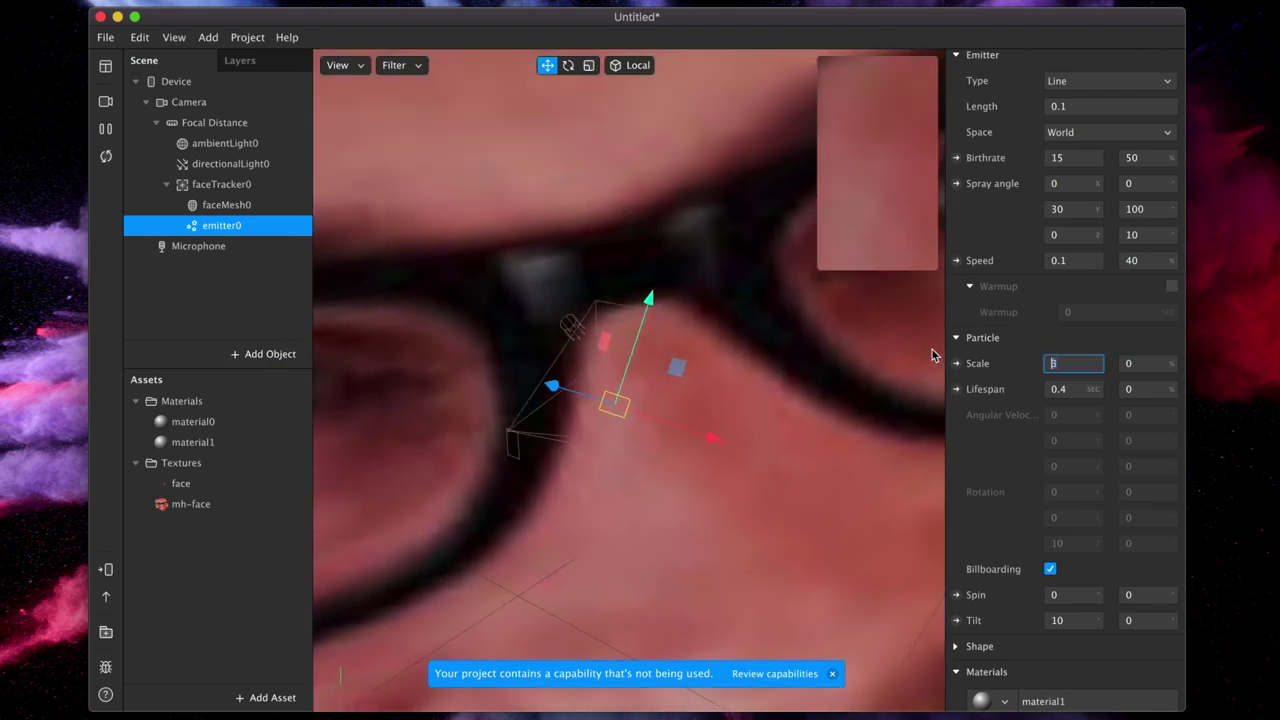
{"action": "type", "text": "1"}
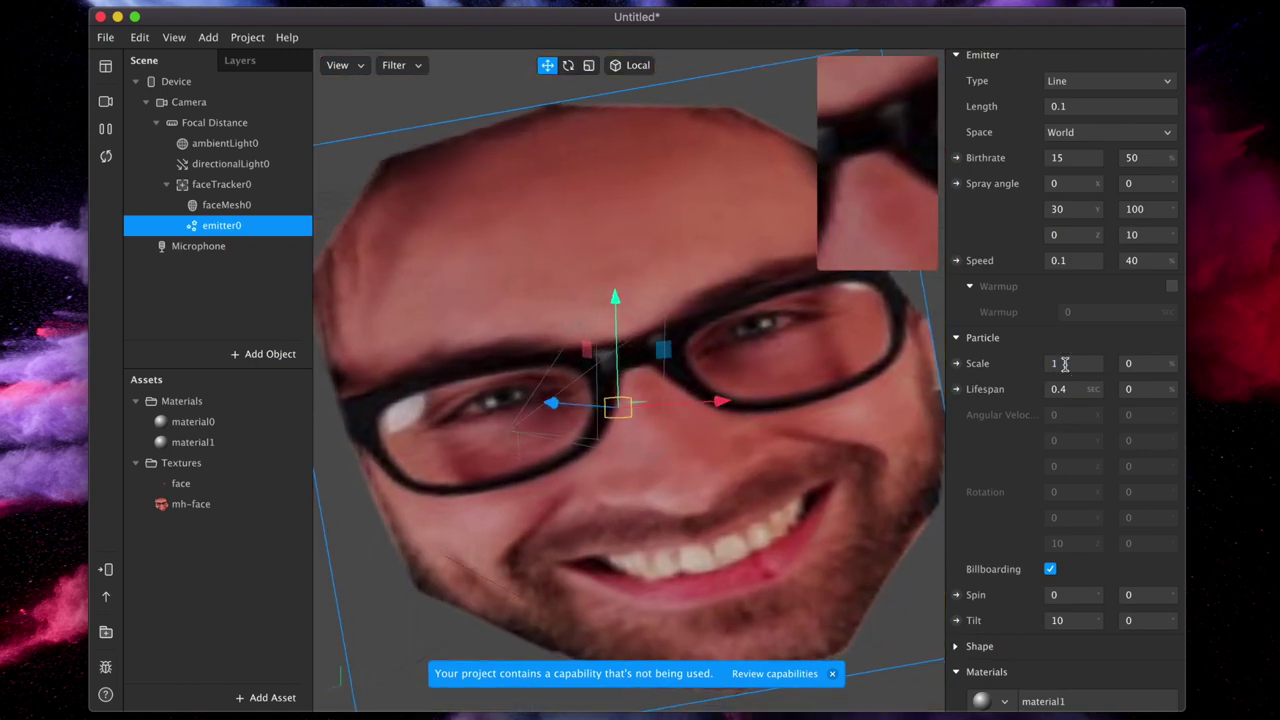
{"action": "type", "text": "0."}
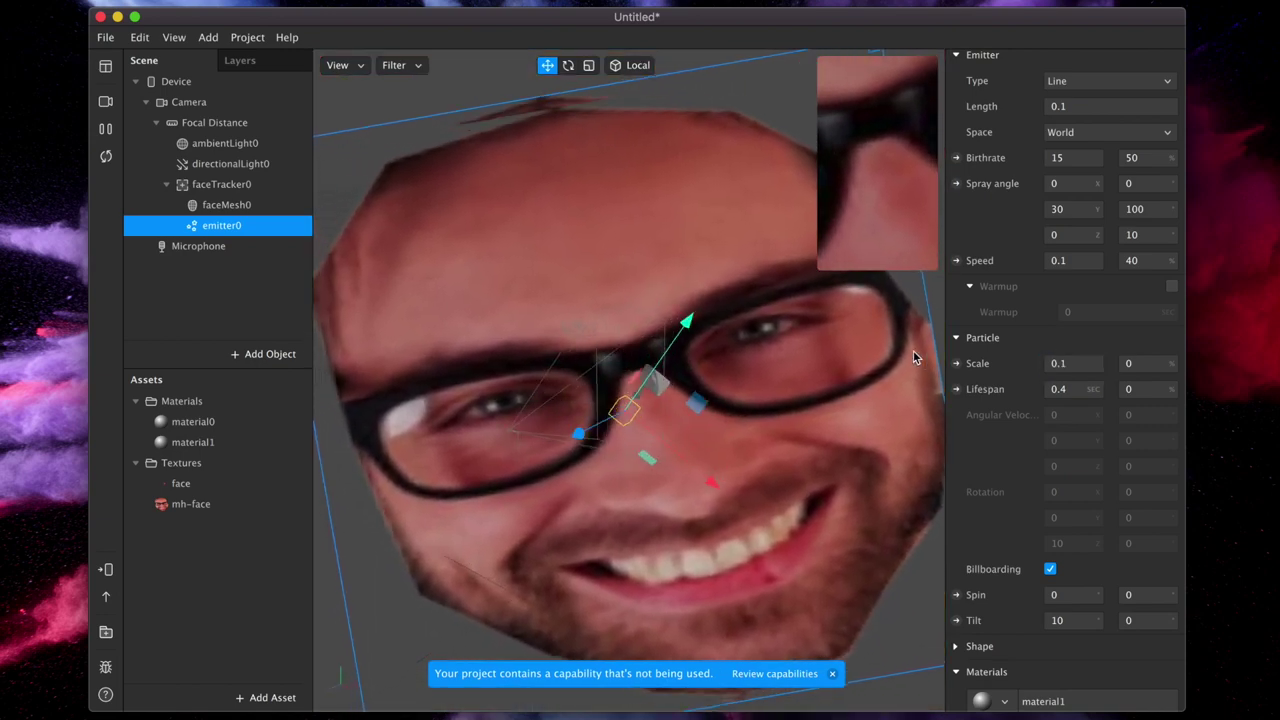
{"action": "key", "text": "Return"}
{"action": "left_click", "coordinate": [1060, 363]}
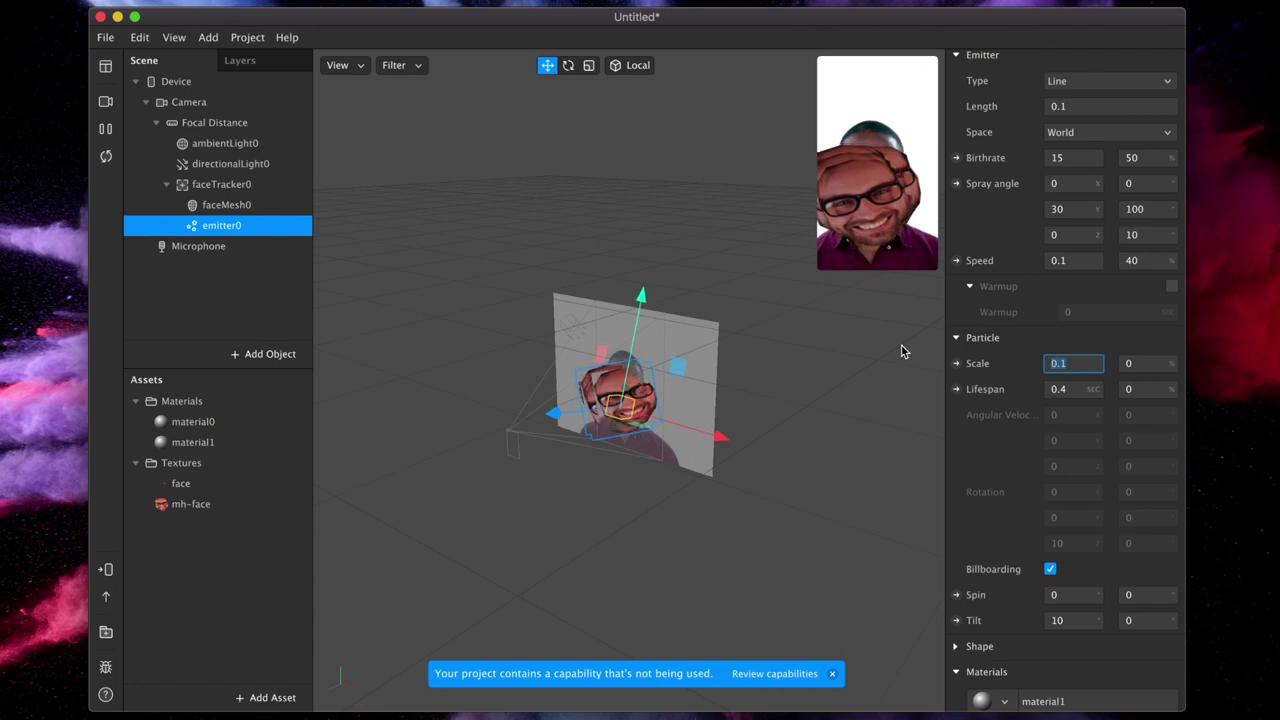
{"action": "key", "text": "BackSpace"}
{"action": "type", "text": ".01"}
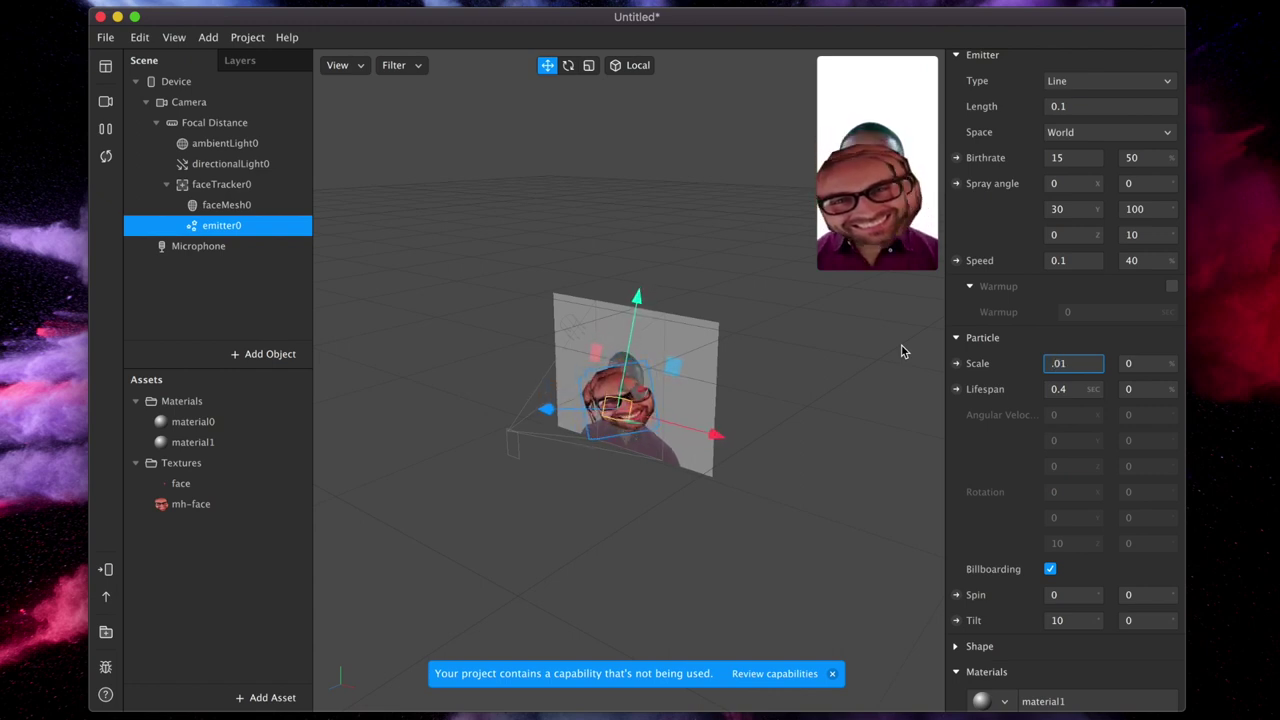
{"action": "key", "text": "Return"}
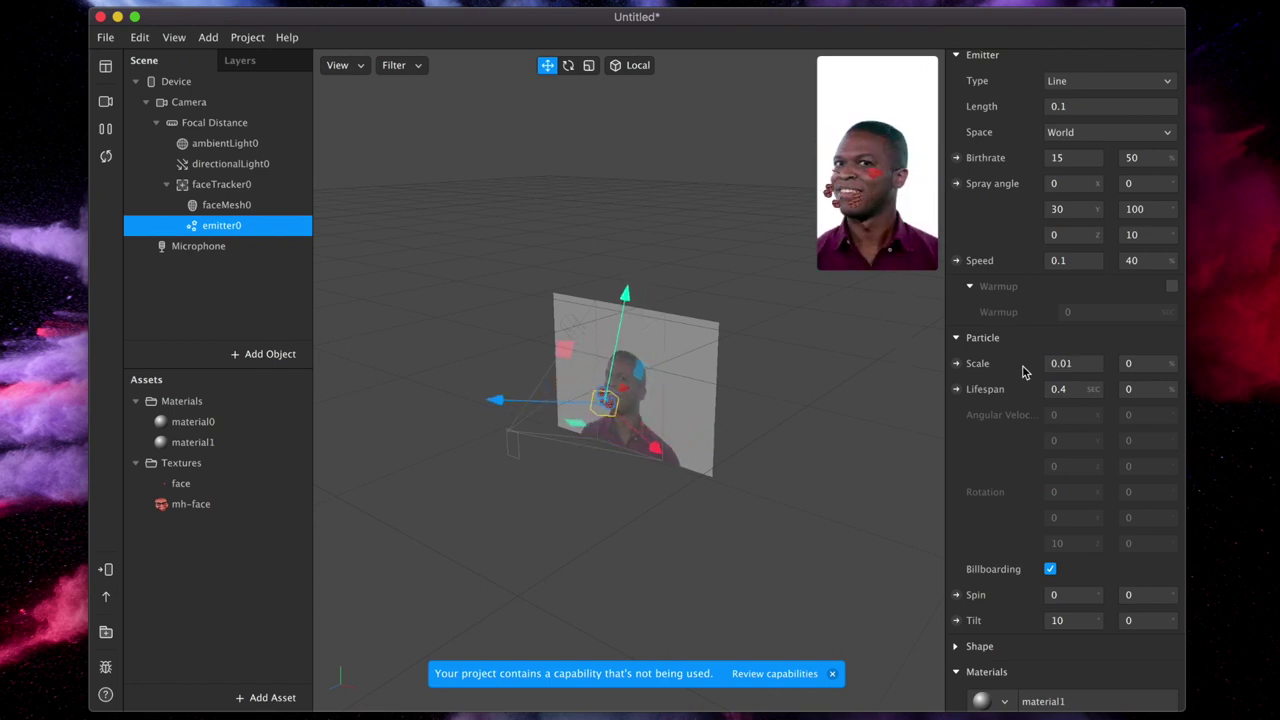
Set the particle lifespan to 2 seconds.
{"action": "left_click", "coordinate": [1078, 388]}
{"action": "type", "text": "2"}
{"action": "key", "text": "Return"}
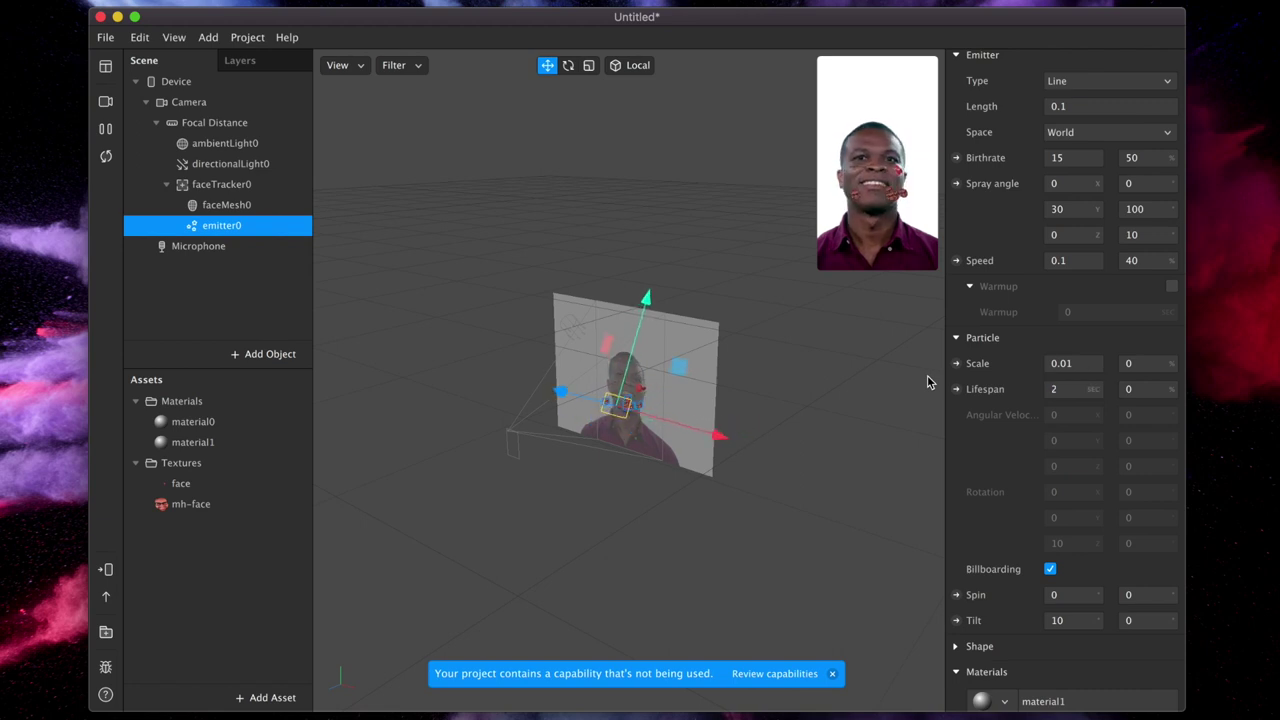
{"action": "mouse_move", "coordinate": [871, 220]}
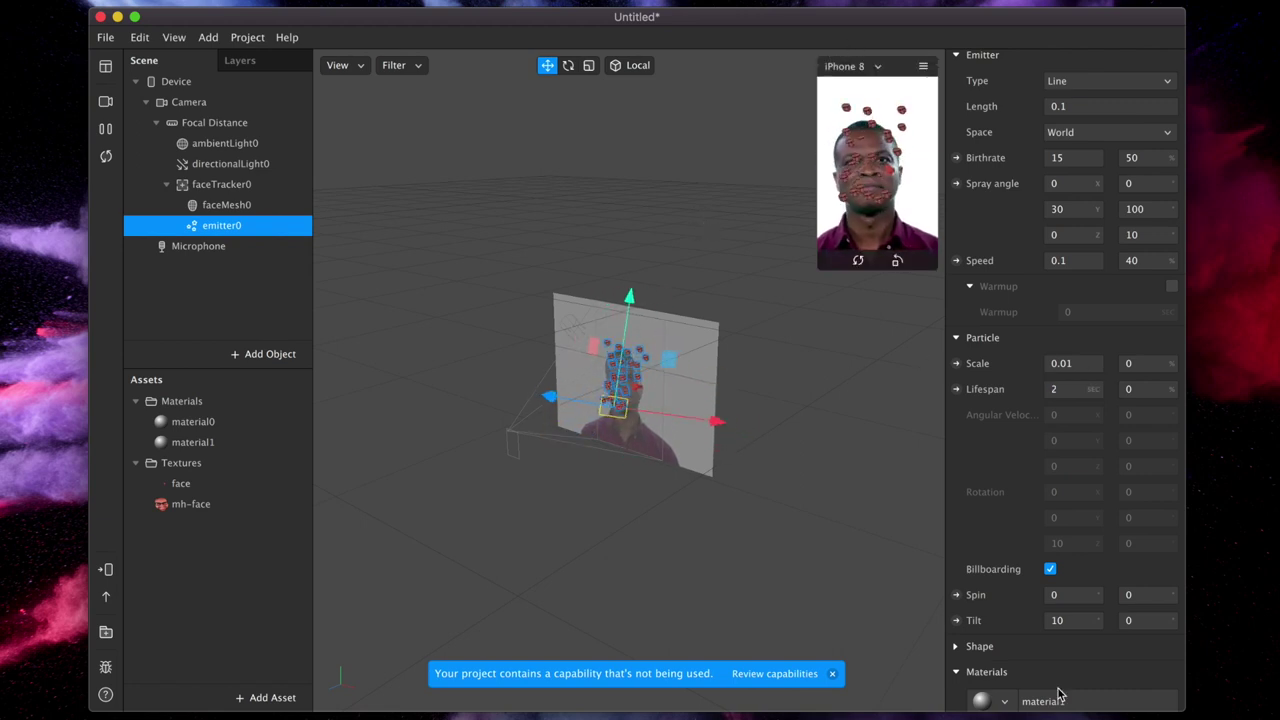
Set particle Spin to 30 with 90 variation and Tilt variation to 50.
{"action": "left_click", "coordinate": [1074, 595]}
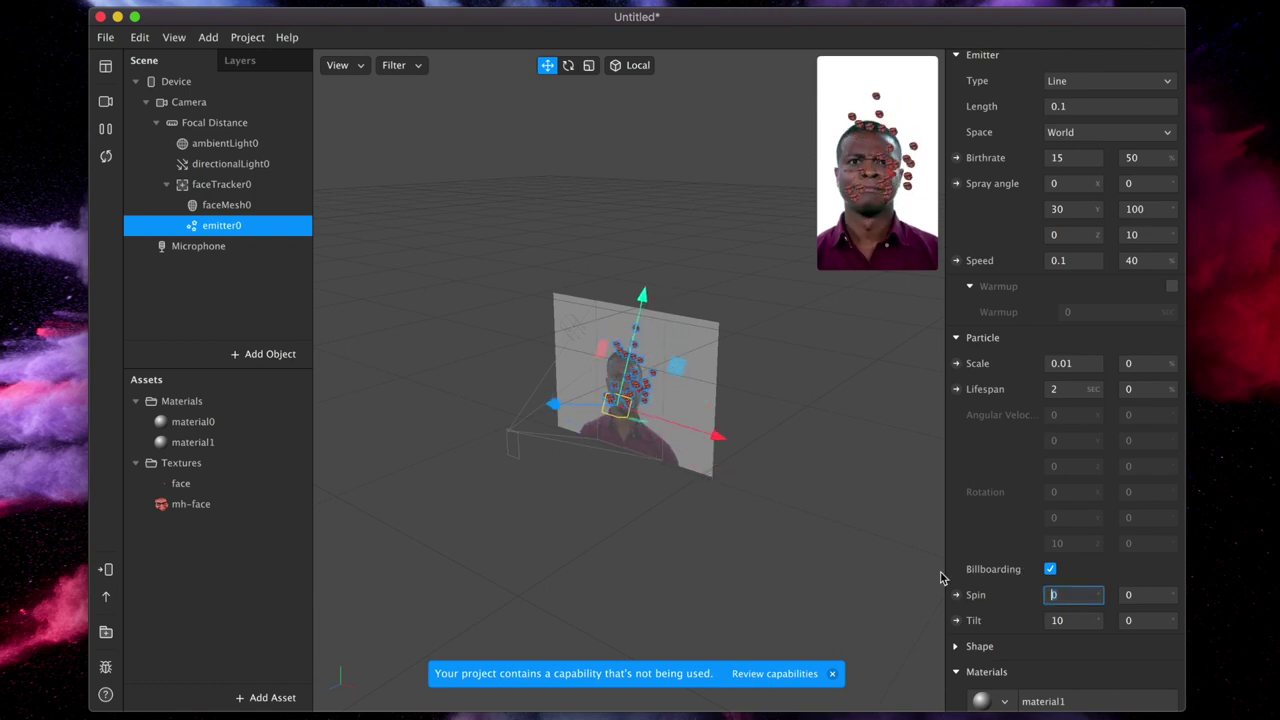
{"action": "key", "text": "Tab"}
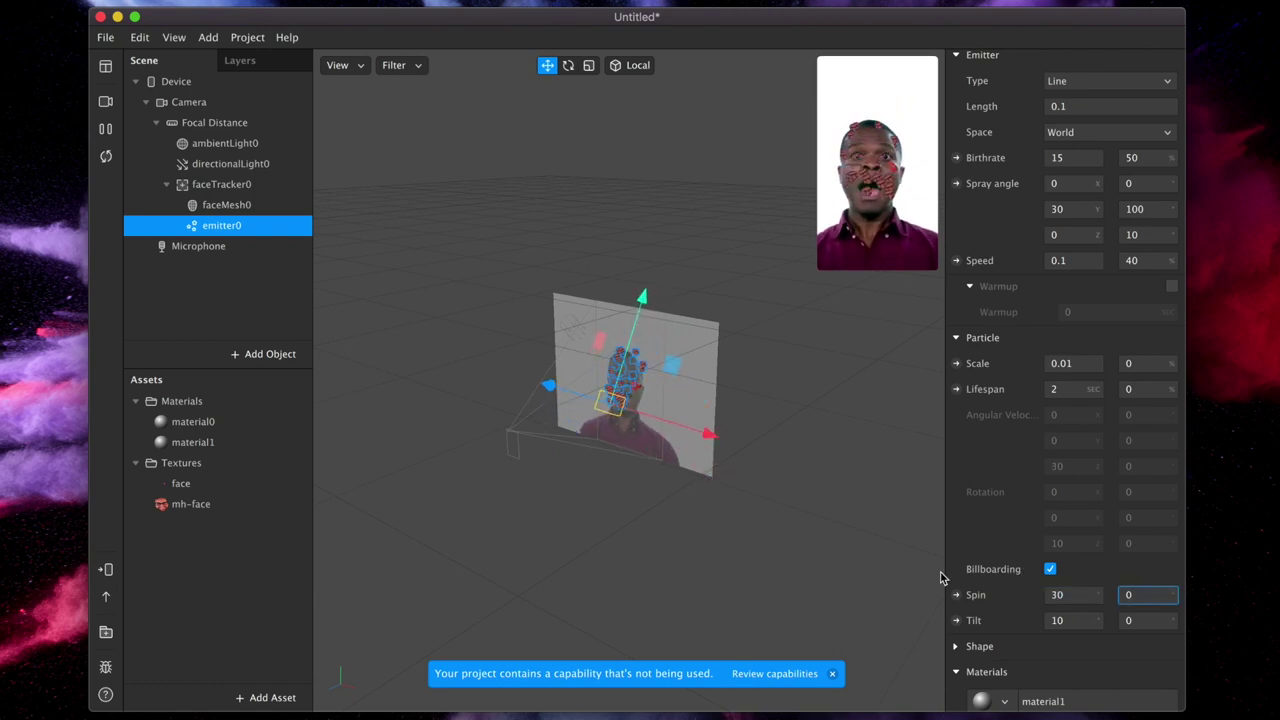
{"action": "type", "text": "90"}
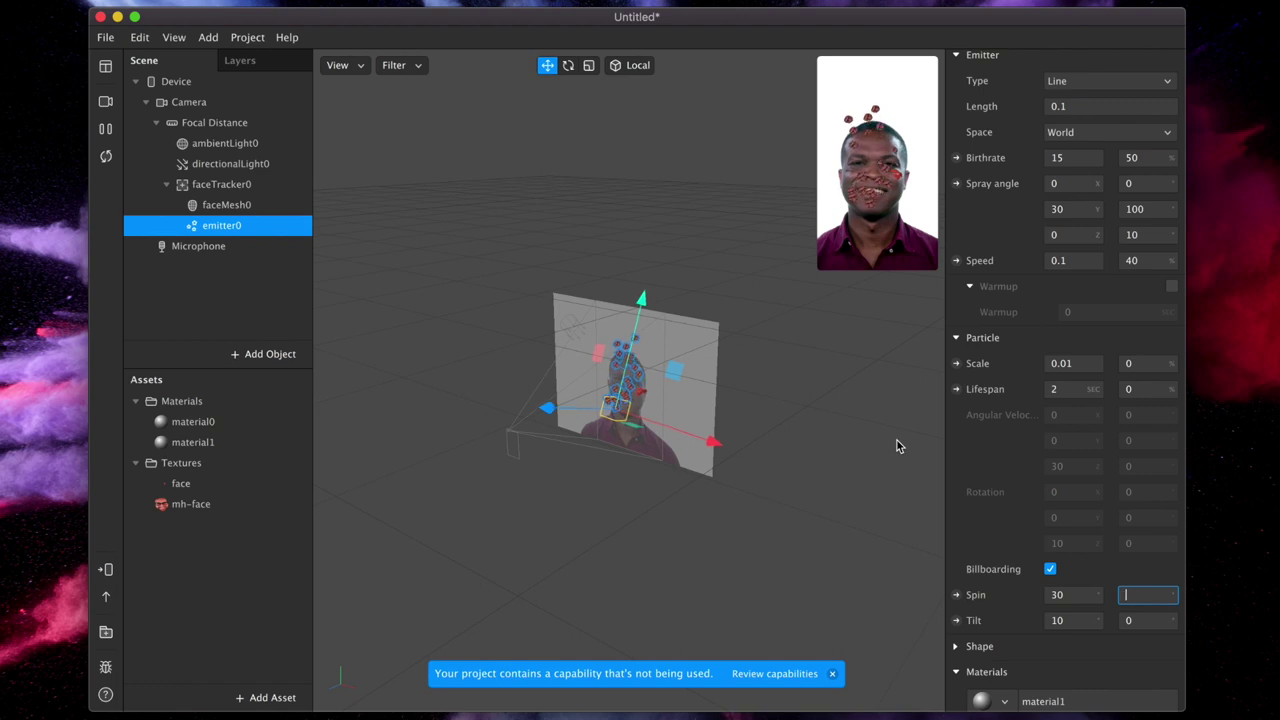
{"action": "key", "text": "Return"}
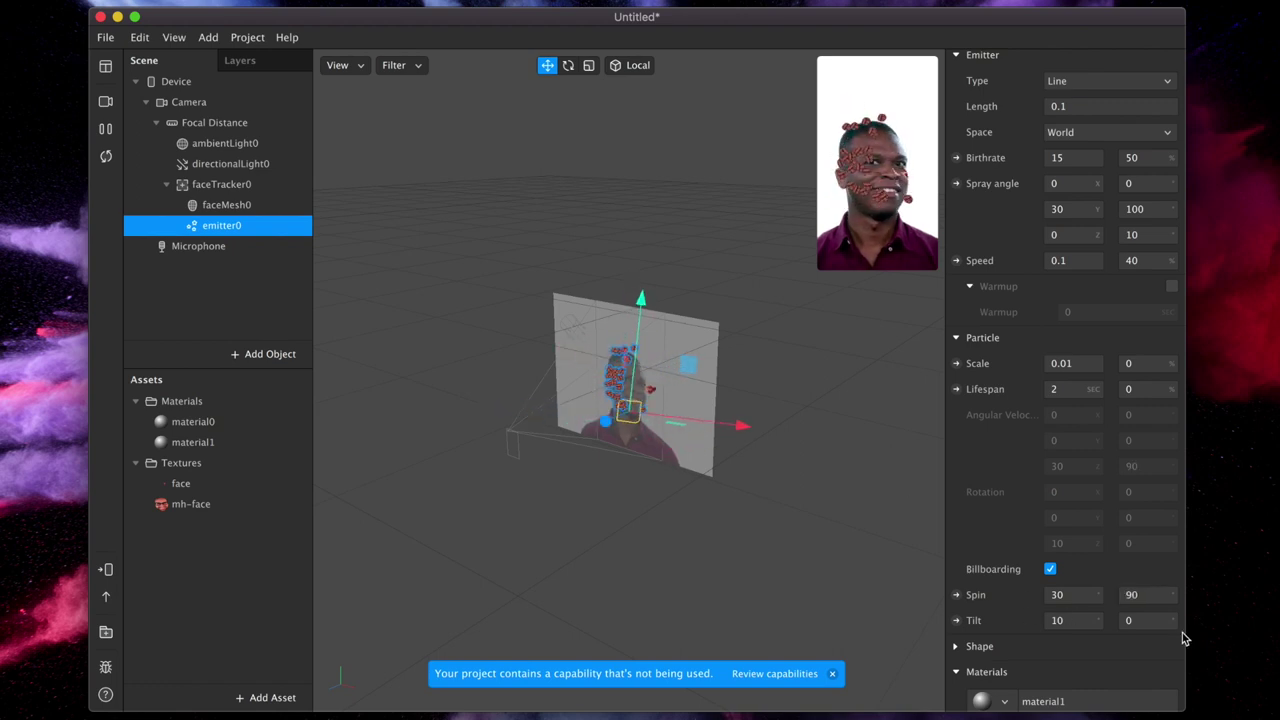
{"action": "left_click", "coordinate": [1140, 622]}
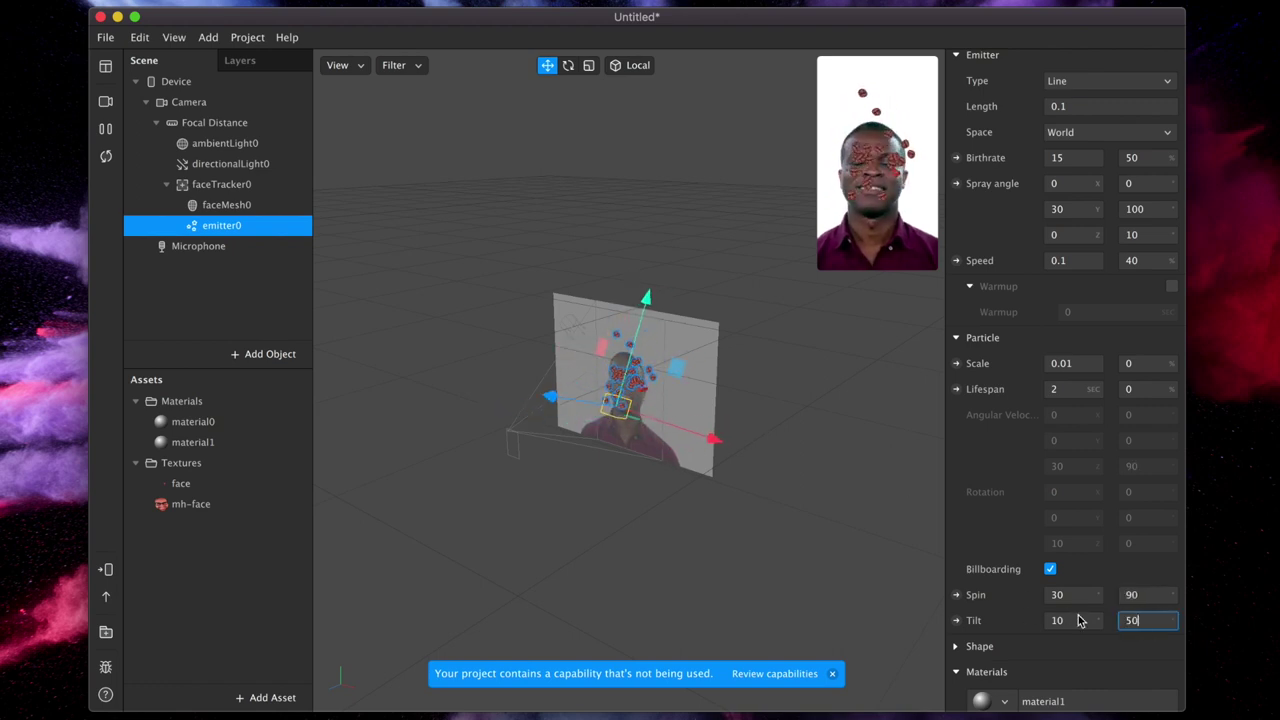
{"action": "scroll", "coordinate": [996, 560], "scroll_direction": "down", "scroll_amount": 3}
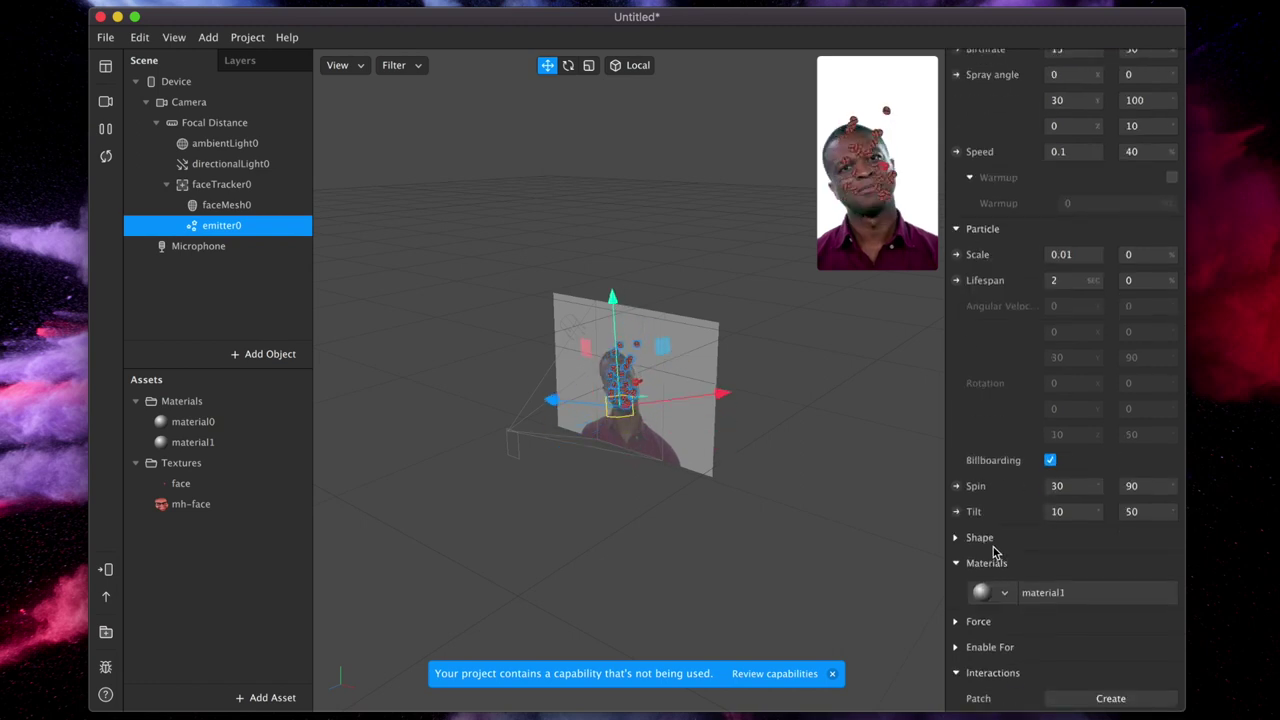
{"action": "scroll", "coordinate": [996, 548], "scroll_direction": "up", "scroll_amount": 9}
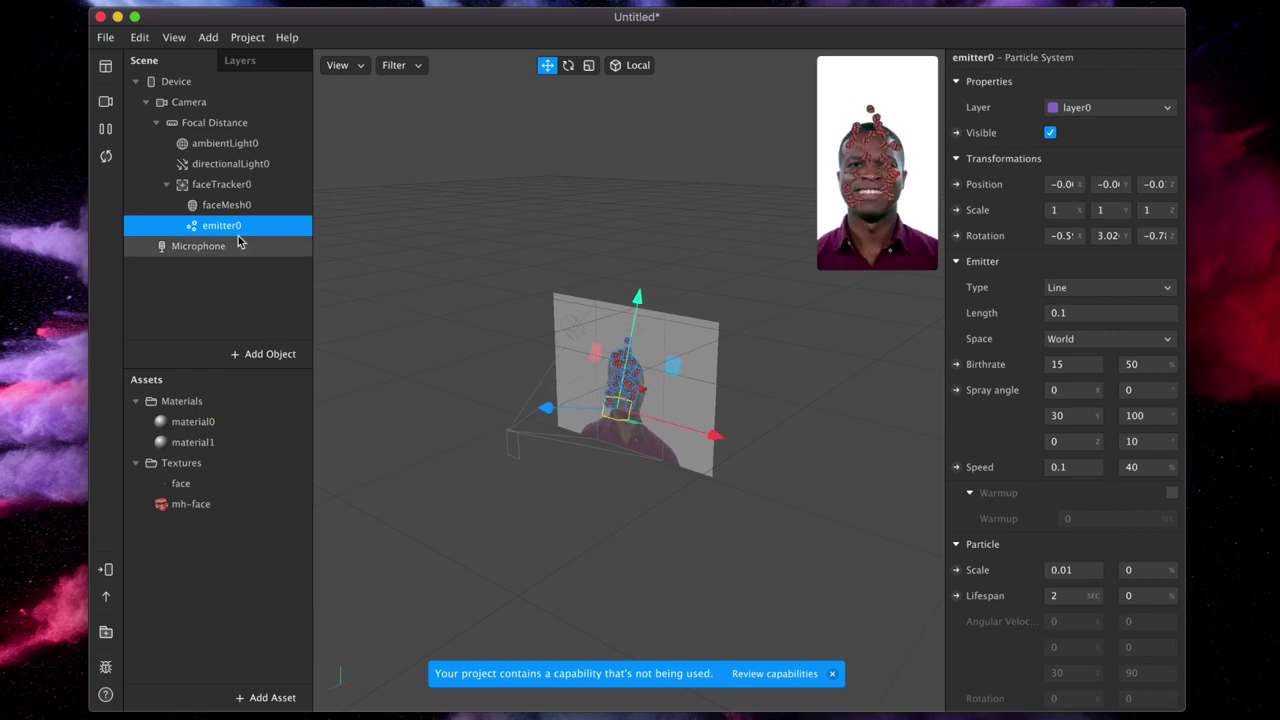
Add a spot light, spotLight0, as a child of faceTracker0.
{"action": "right_click", "coordinate": [229, 188]}
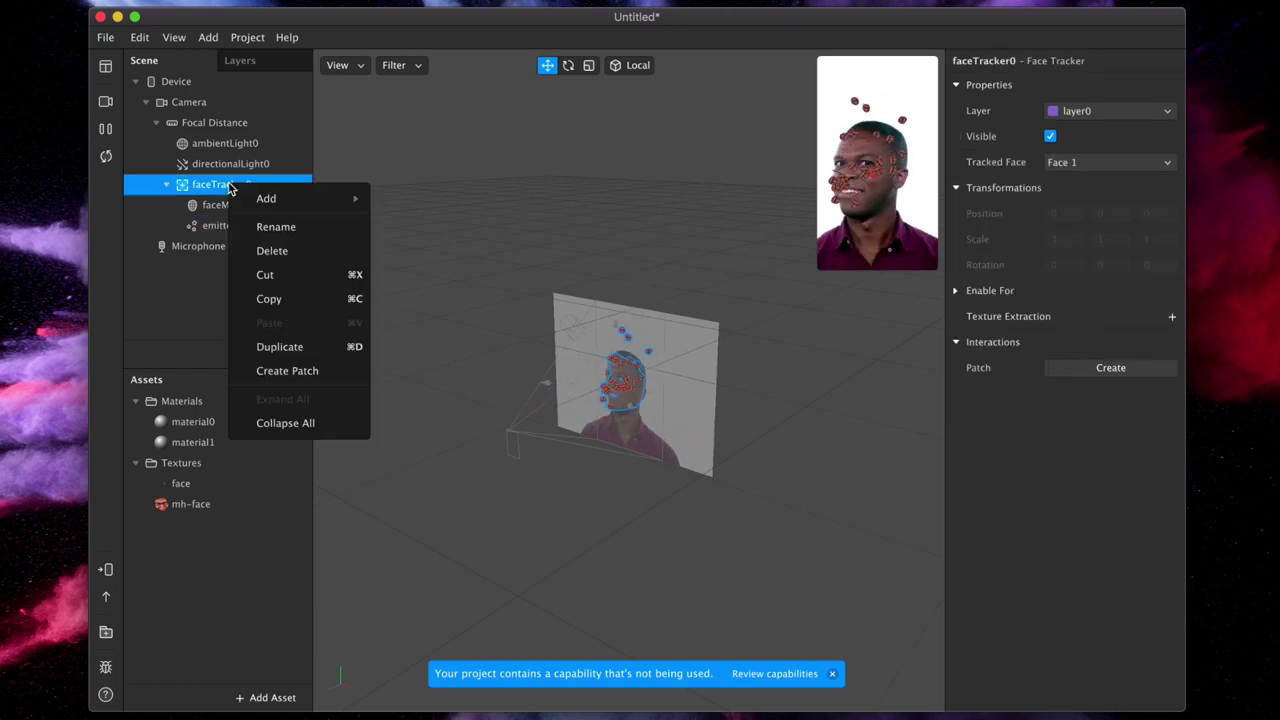
{"action": "mouse_move", "coordinate": [332, 210]}
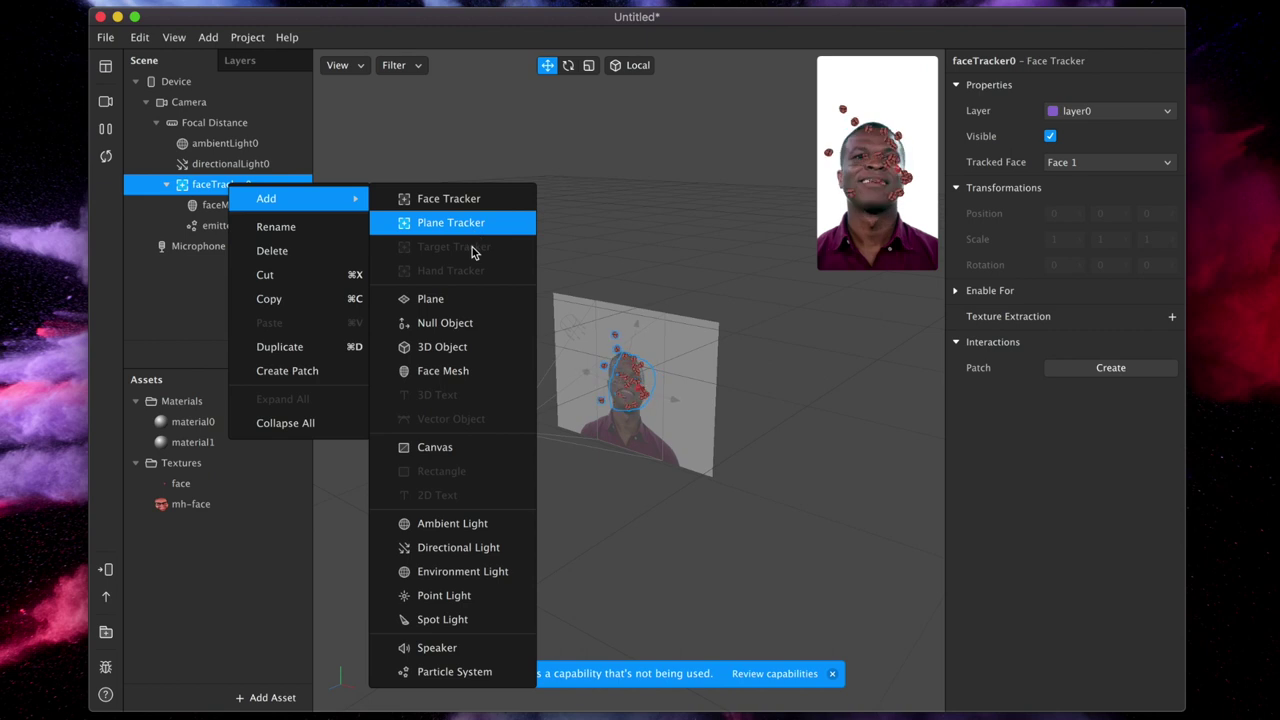
{"action": "left_click", "coordinate": [443, 620]}
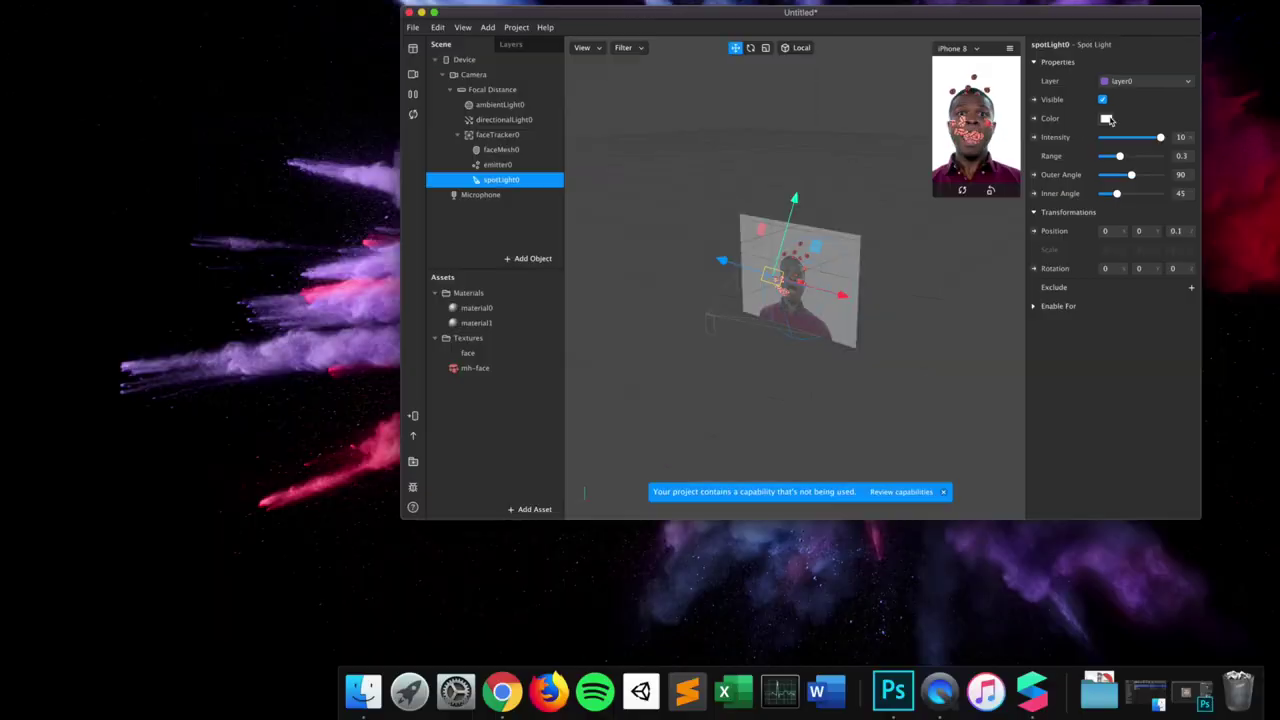
{"action": "left_click", "coordinate": [1055, 162]}
Set spotLight0's colour to red in the Colors picker and confirm it.
{"action": "left_click_drag", "start_coordinate": [80, 541], "coordinate": [145, 532]}
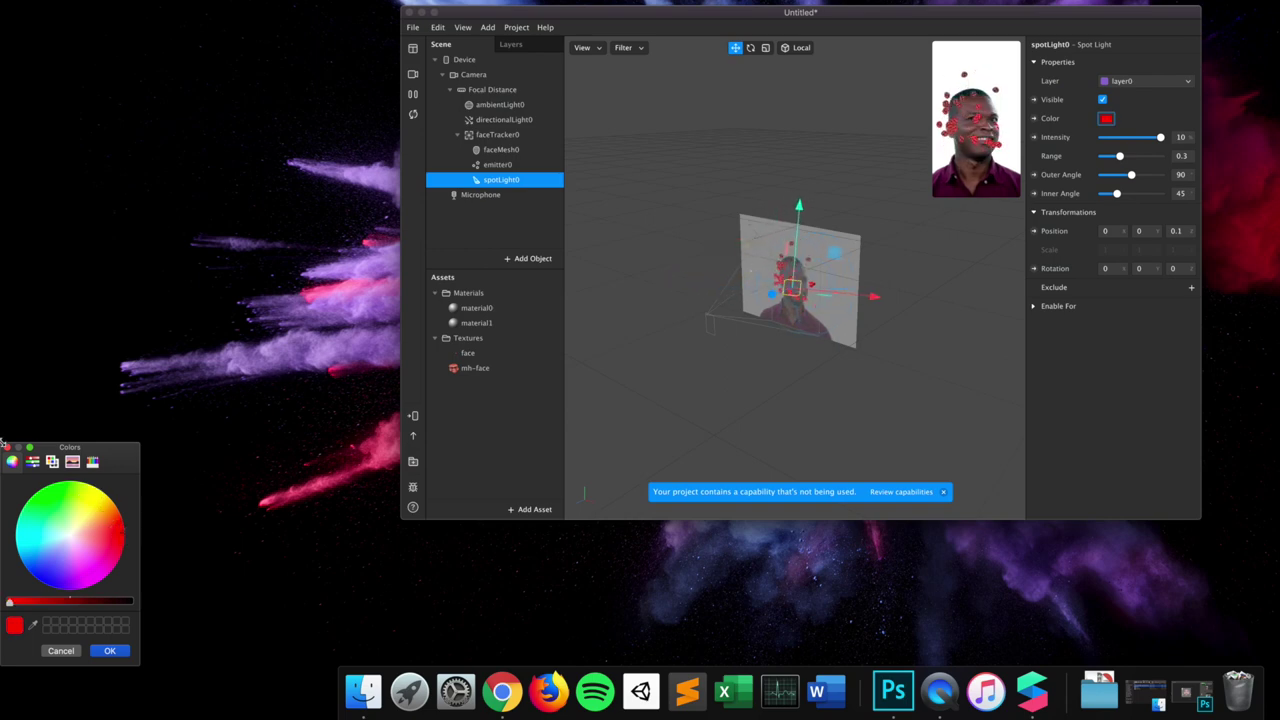
{"action": "left_click", "coordinate": [60, 650]}
{"action": "left_click", "coordinate": [1106, 118]}
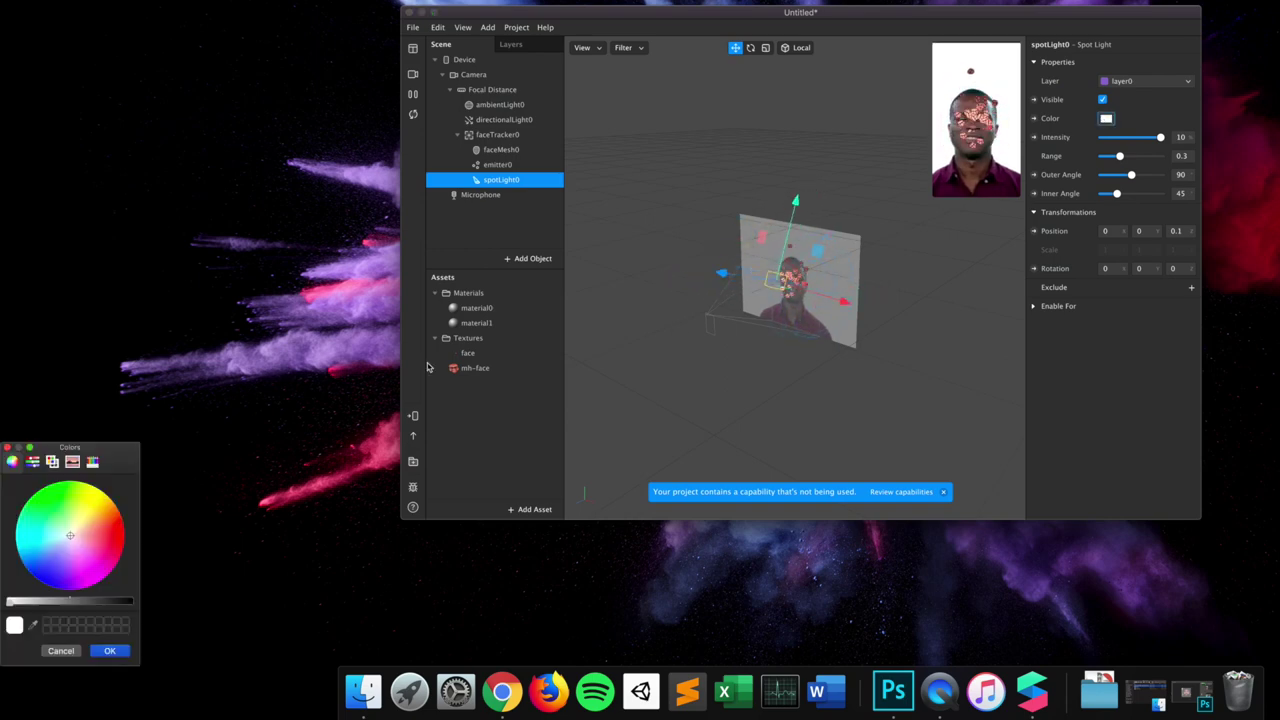
{"action": "left_click", "coordinate": [128, 530]}
{"action": "left_click", "coordinate": [110, 651]}
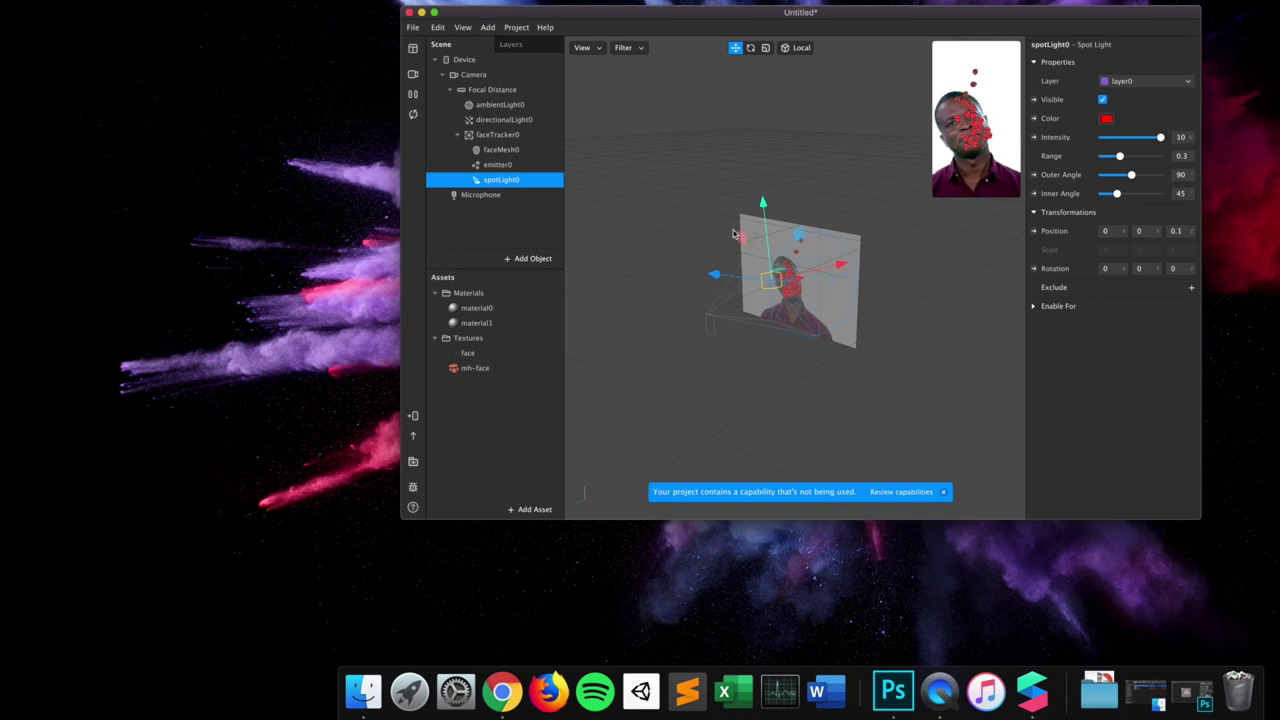
{"action": "mouse_move", "coordinate": [876, 192]}
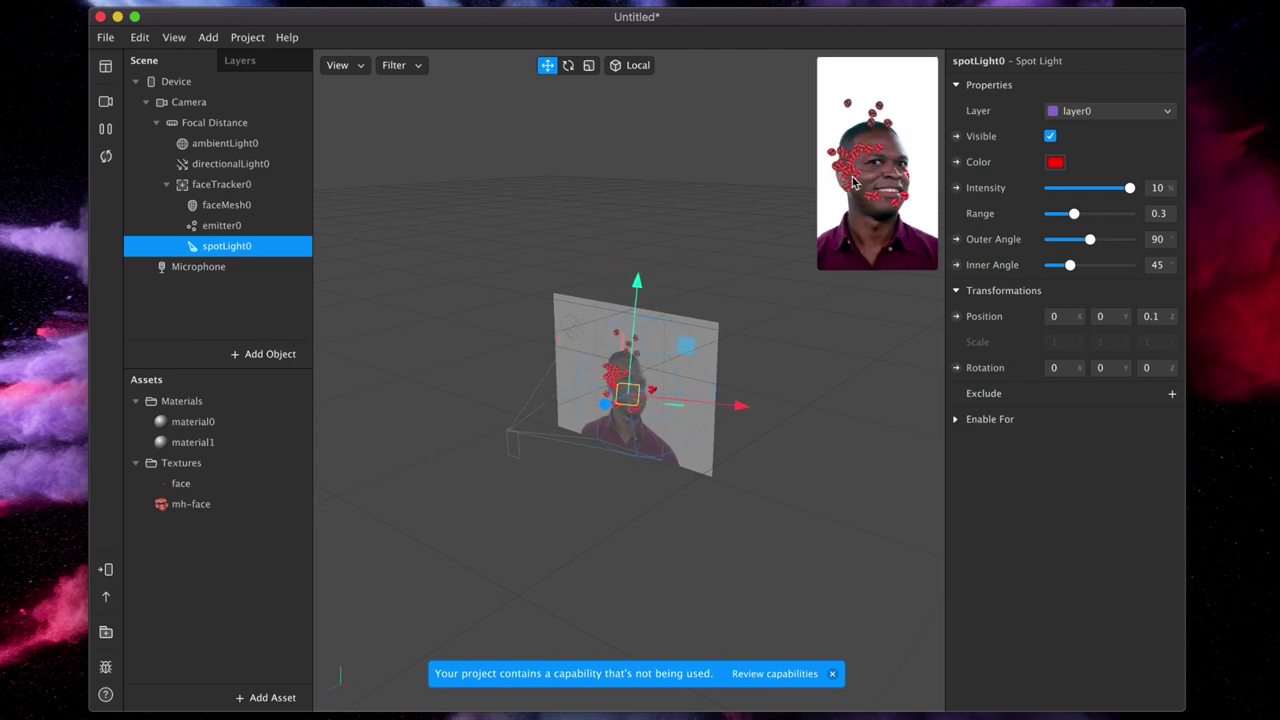
{"action": "mouse_move", "coordinate": [853, 146]}
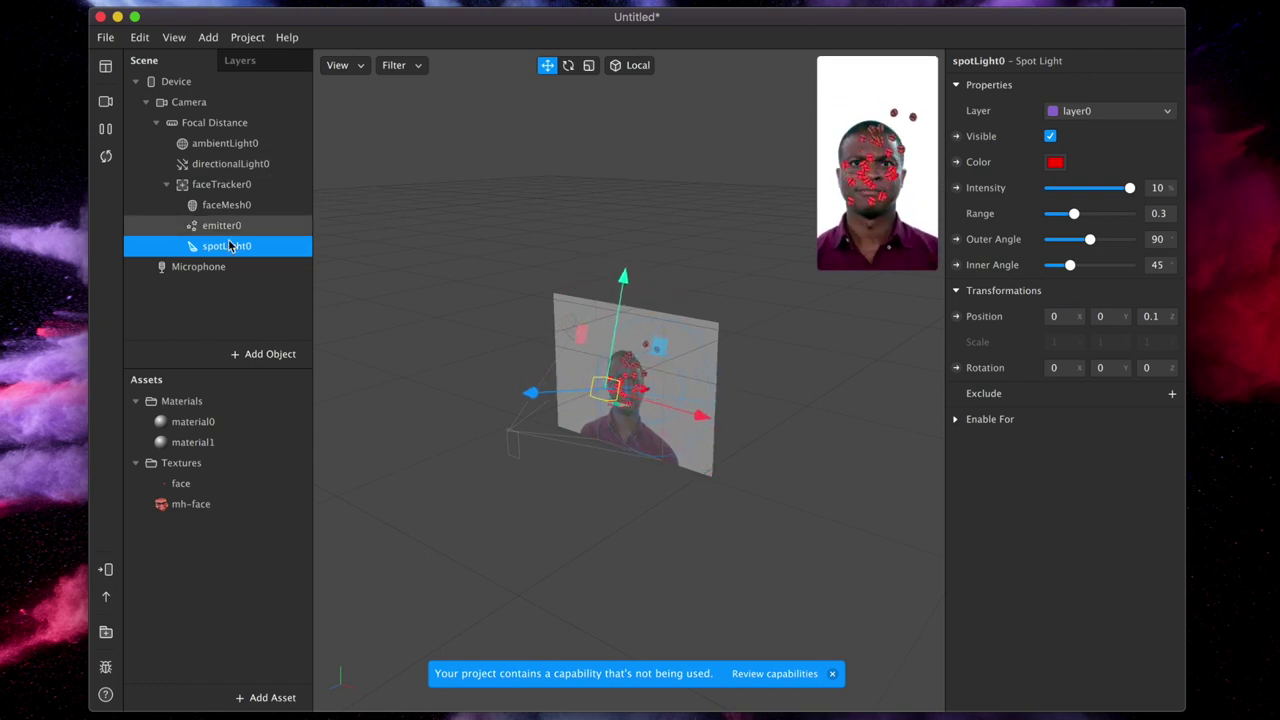
Insert a rectangle into the scene, creating canvas0 holding rectangle0.
{"action": "left_click", "coordinate": [229, 290]}
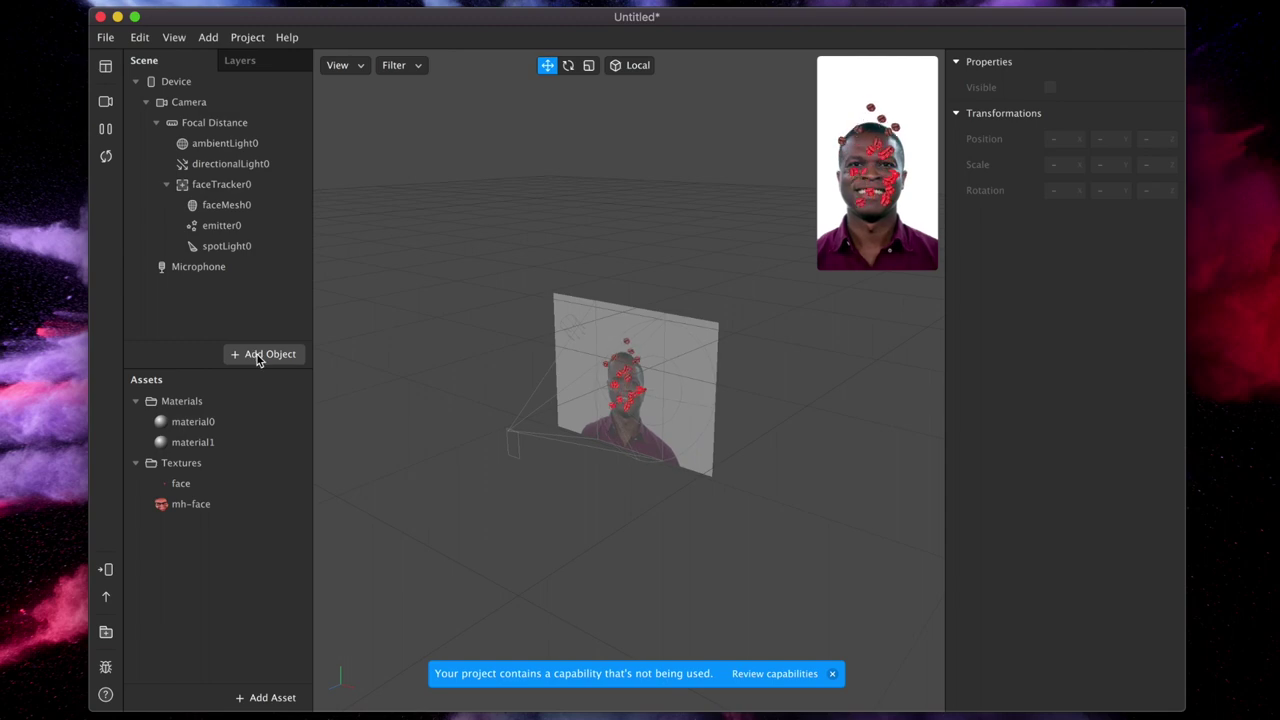
{"action": "left_click", "coordinate": [255, 355]}
{"action": "scroll", "coordinate": [70, 200], "scroll_direction": "down", "scroll_amount": 3}
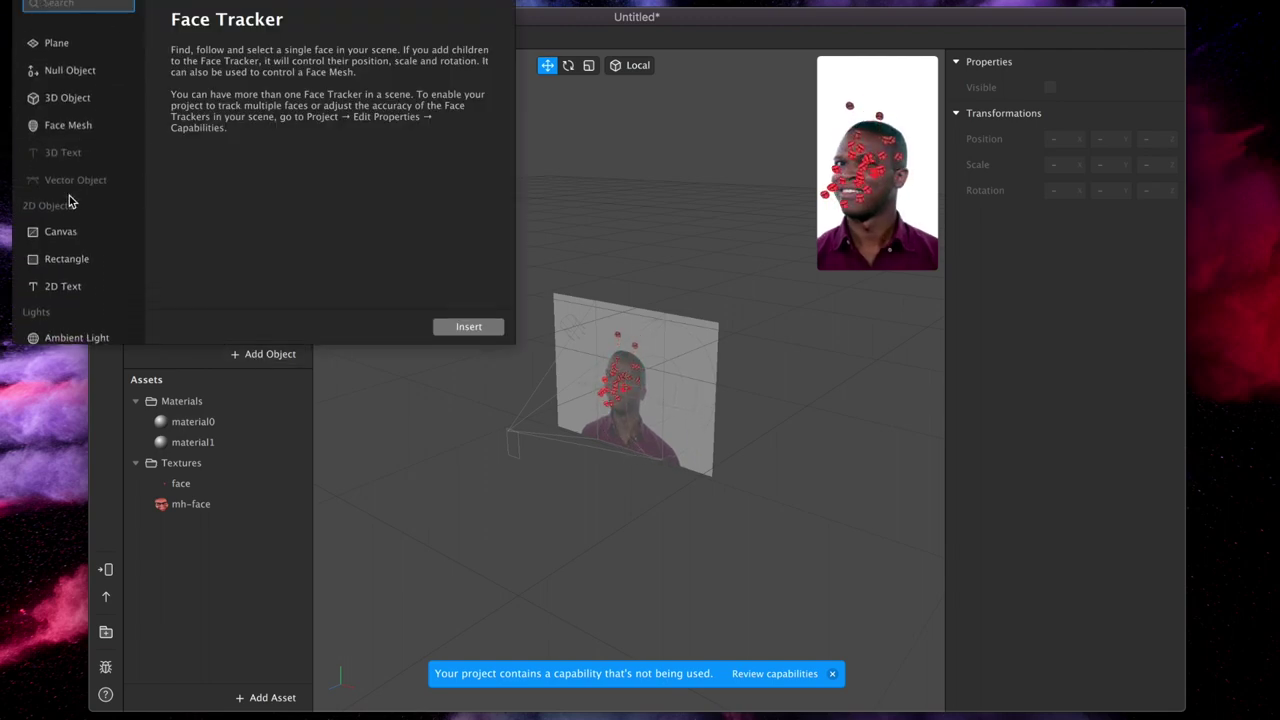
{"action": "left_click", "coordinate": [70, 251]}
{"action": "left_click", "coordinate": [462, 330]}
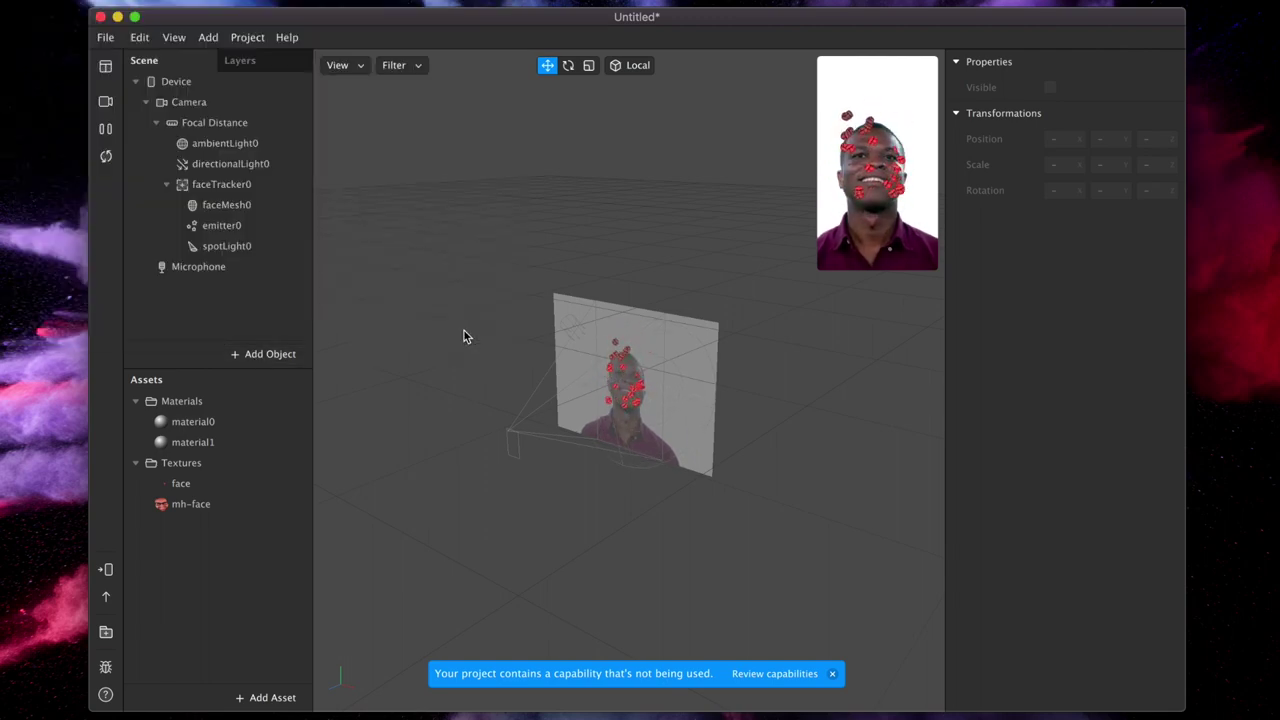
Stretch rectangle0 to fill the canvas width and height, 375 by 667.
{"action": "left_click", "coordinate": [208, 290]}
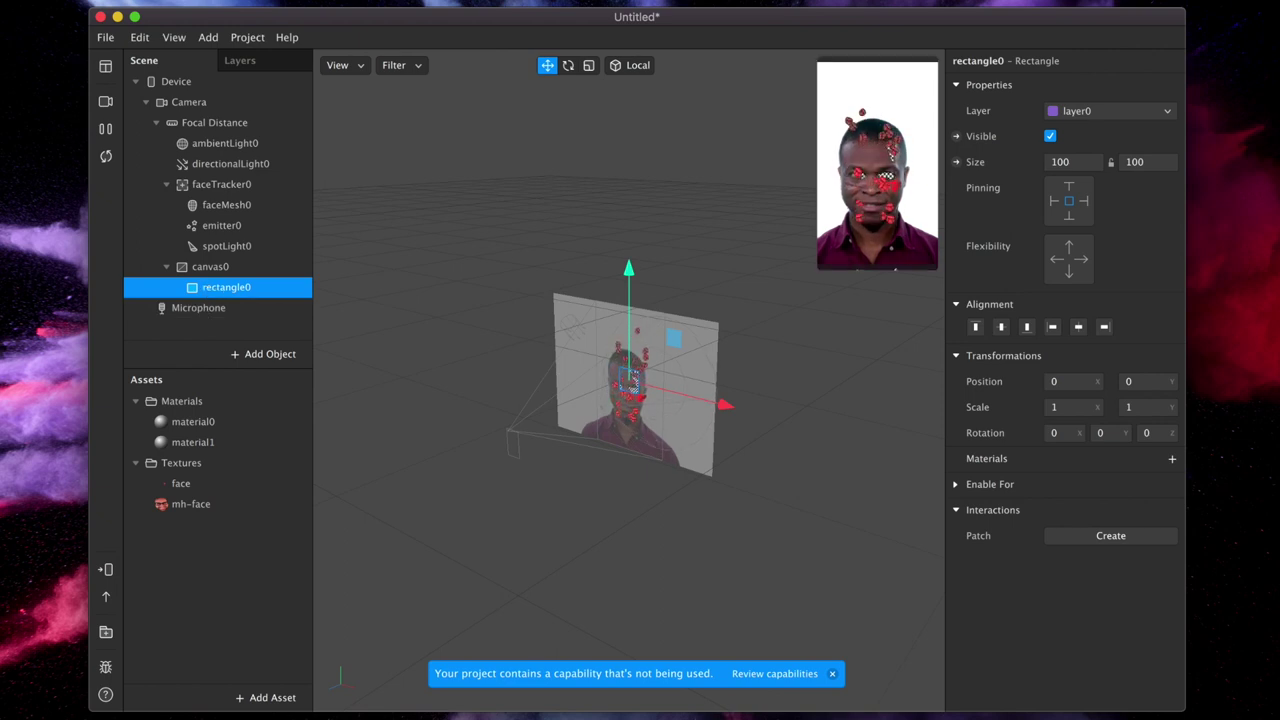
{"action": "left_click", "coordinate": [1063, 162]}
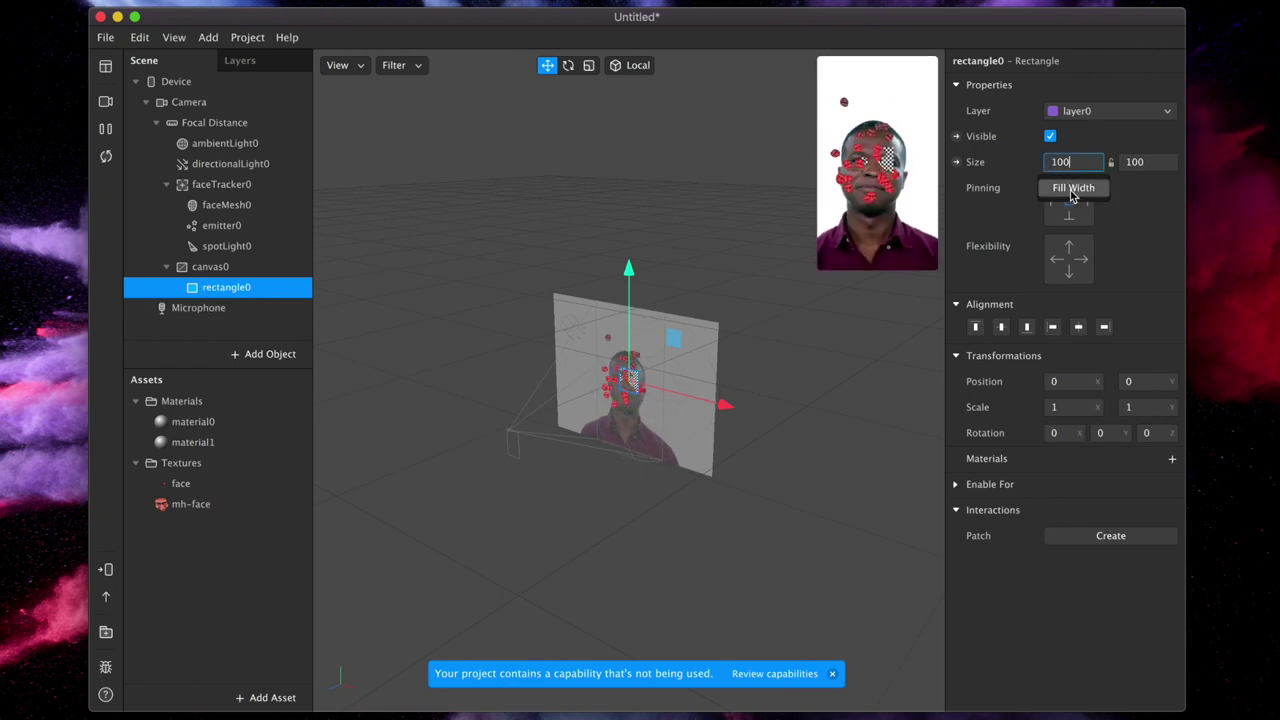
{"action": "left_click", "coordinate": [1143, 162]}
{"action": "left_click", "coordinate": [1145, 189]}
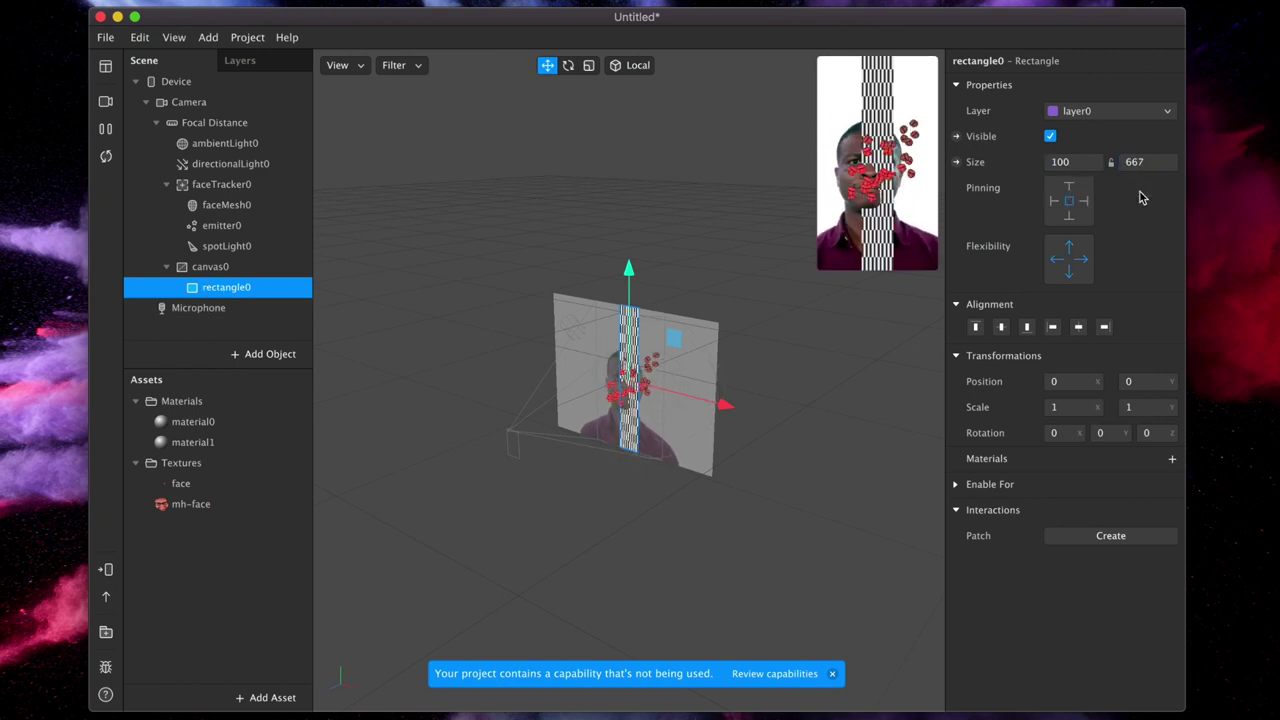
{"action": "left_click", "coordinate": [1063, 162]}
{"action": "left_click", "coordinate": [1067, 190]}
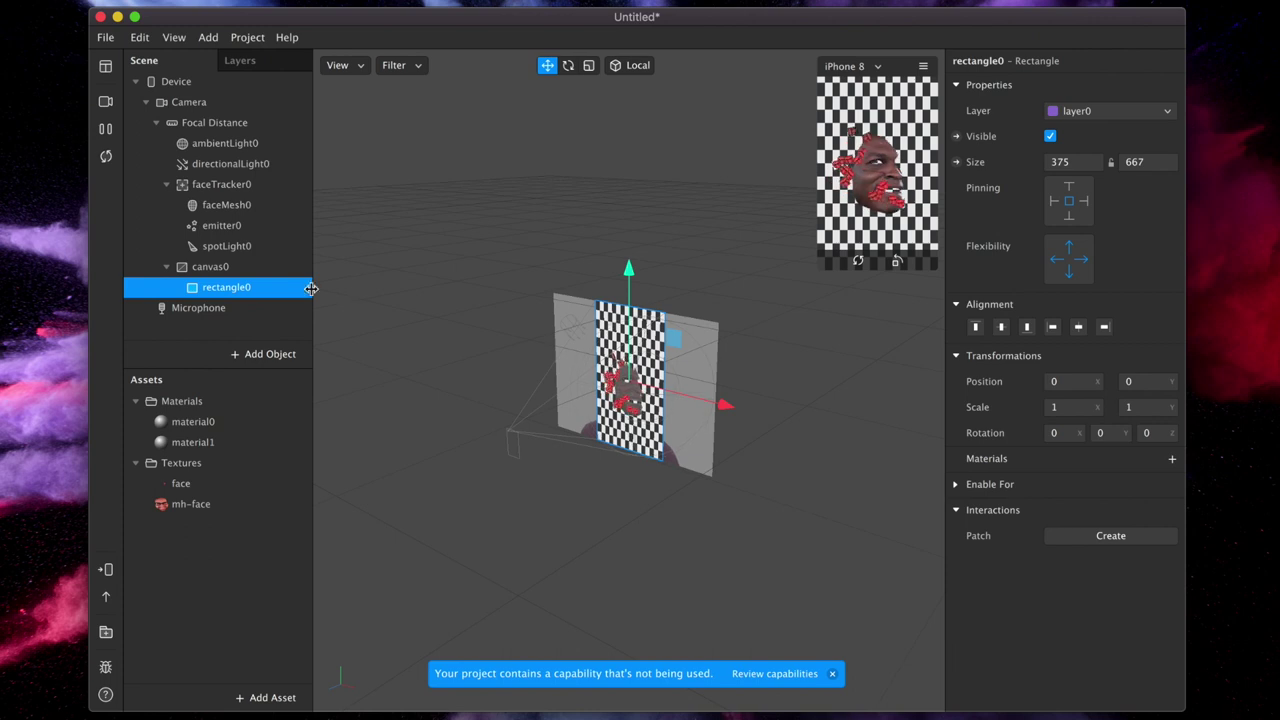
Give rectangle0 a new material, material2, using the Face Paint shader.
{"action": "left_click", "coordinate": [1173, 461]}
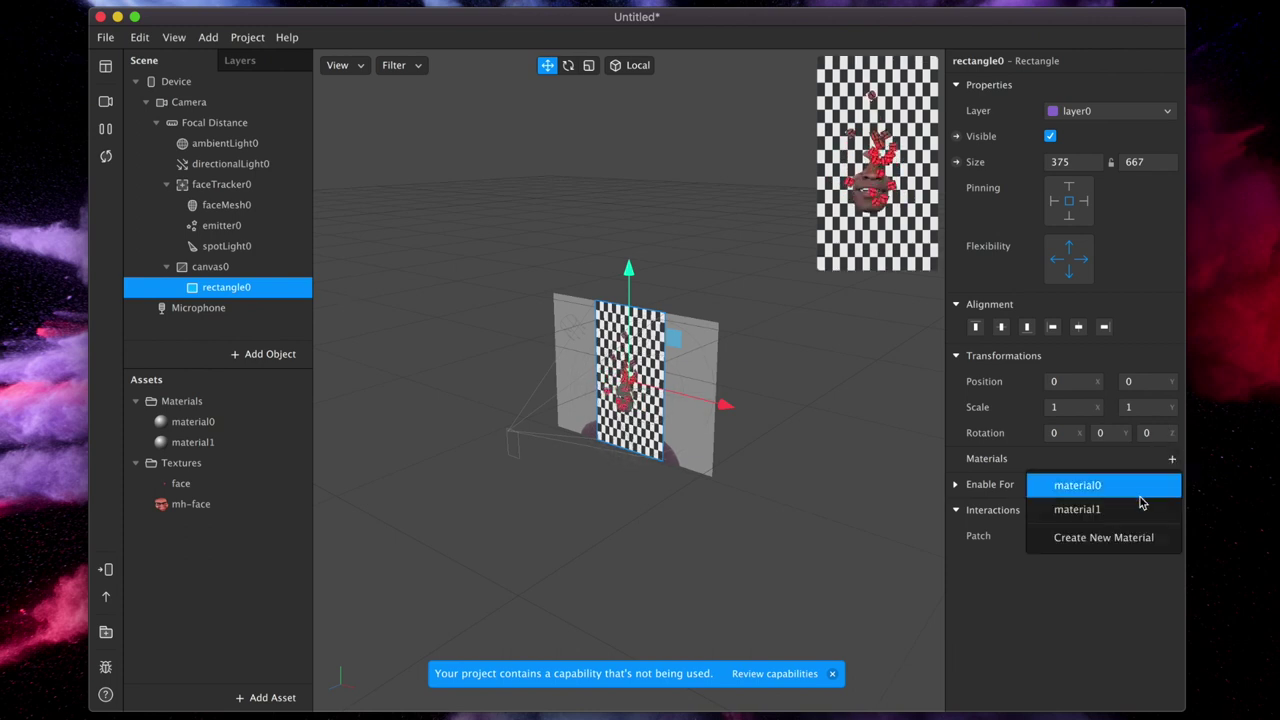
{"action": "left_click", "coordinate": [1100, 535]}
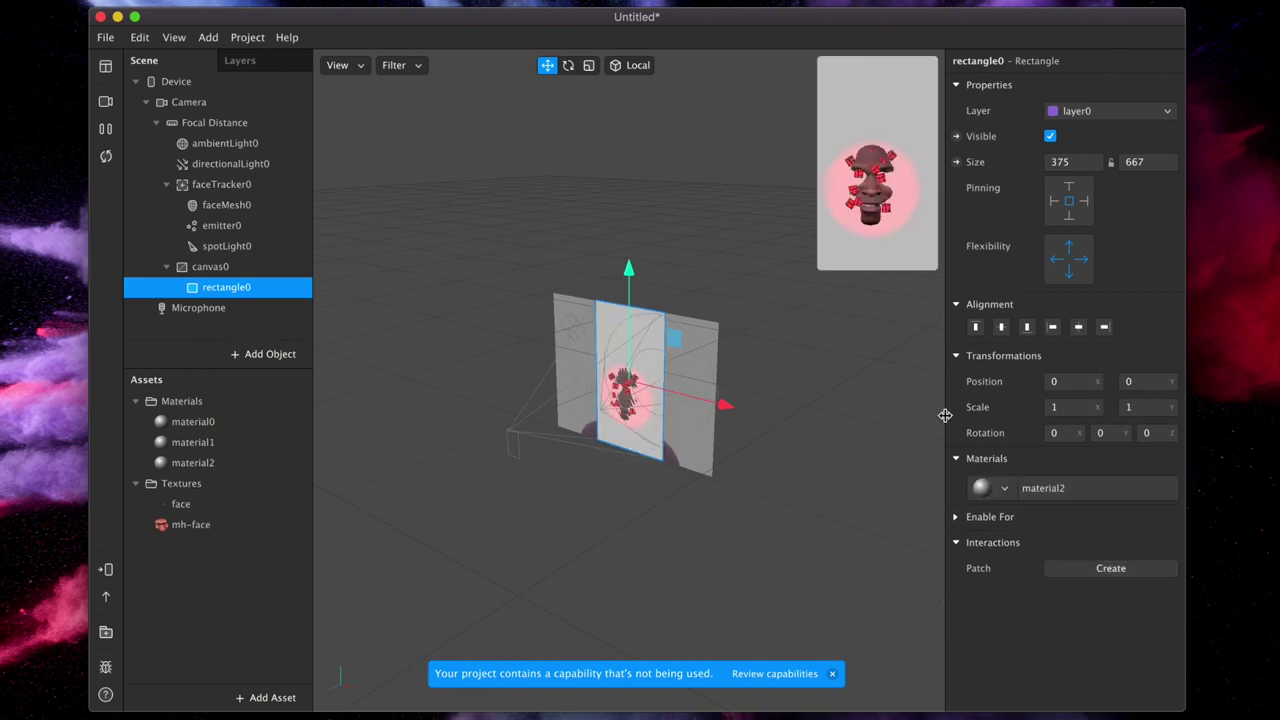
{"action": "left_click", "coordinate": [1050, 488]}
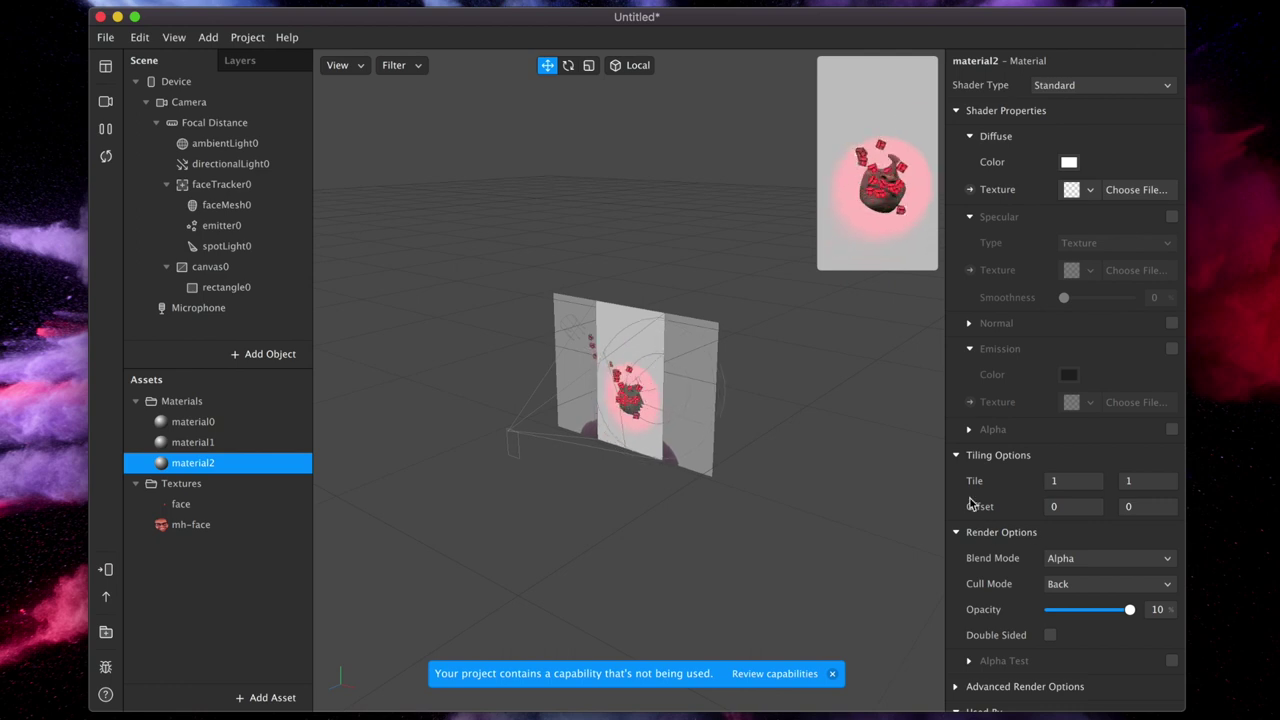
{"action": "left_click", "coordinate": [1069, 88]}
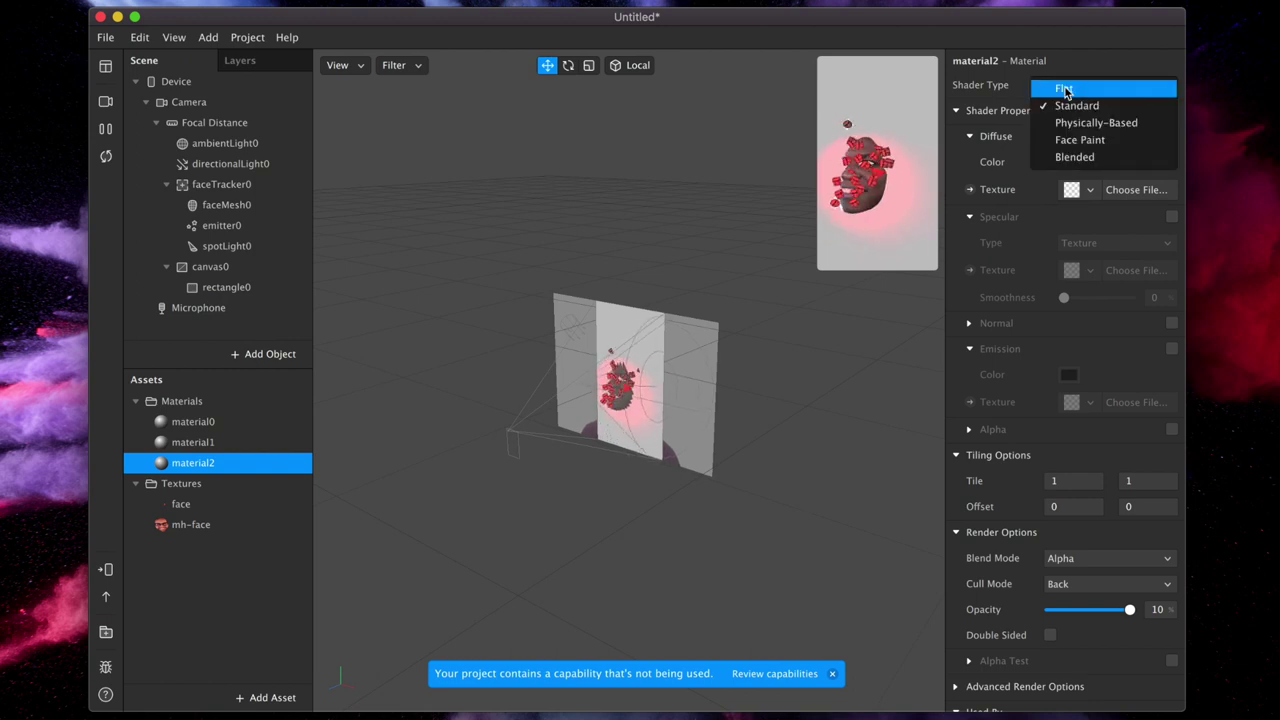
{"action": "left_click", "coordinate": [1080, 140]}
Set material2's face paint to a solid green colour with brightness lowered to 25.
{"action": "mouse_move", "coordinate": [908, 183]}
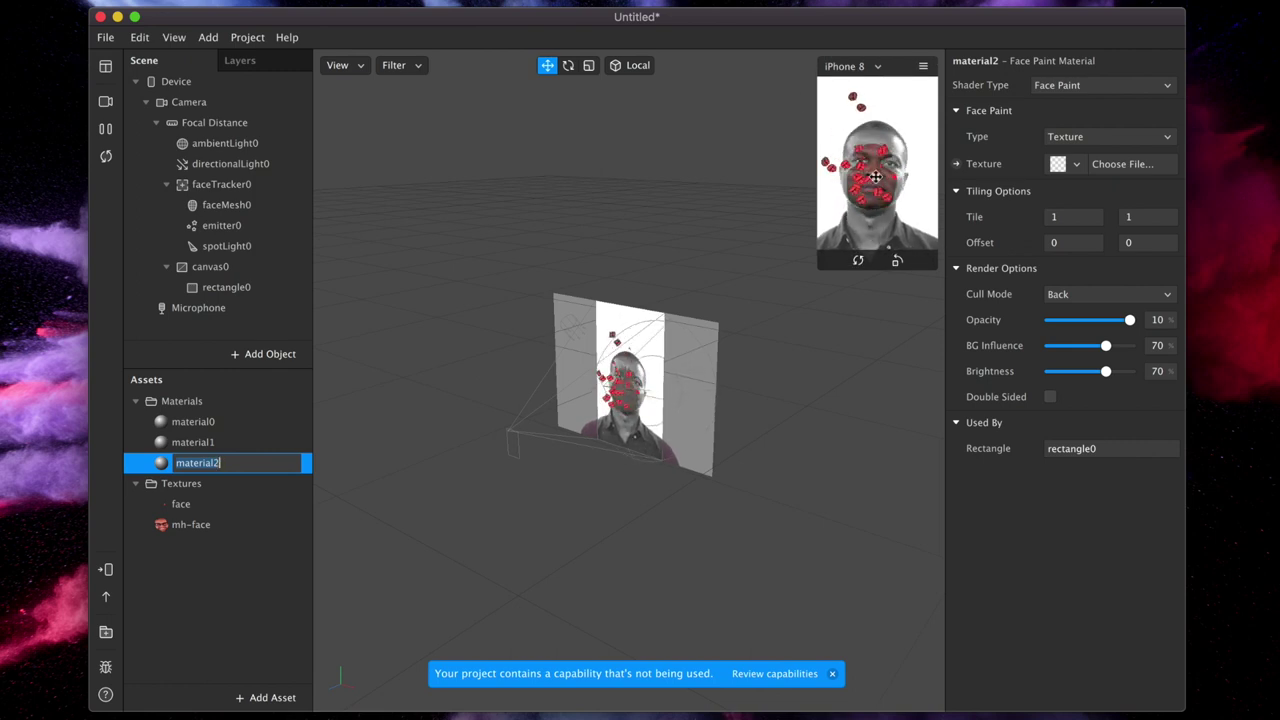
{"action": "left_click", "coordinate": [1072, 140]}
{"action": "left_click", "coordinate": [1066, 122]}
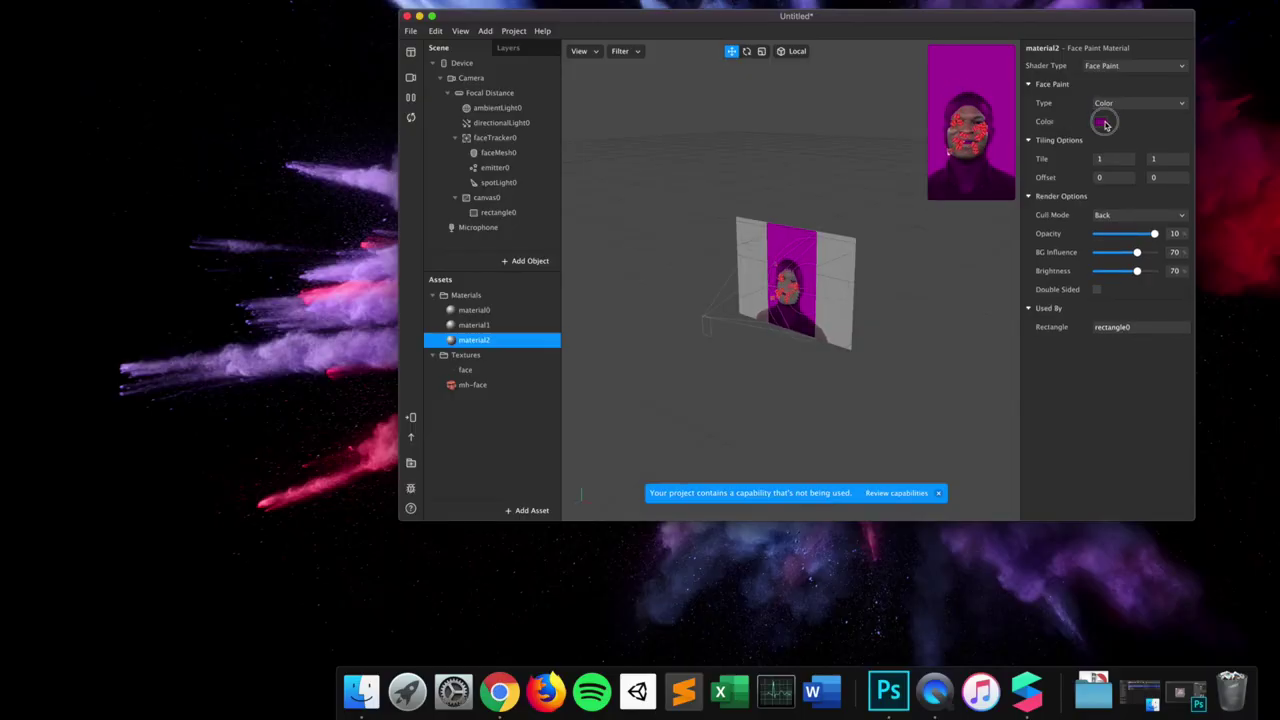
{"action": "left_click", "coordinate": [1101, 122]}
{"action": "left_click", "coordinate": [18, 514]}
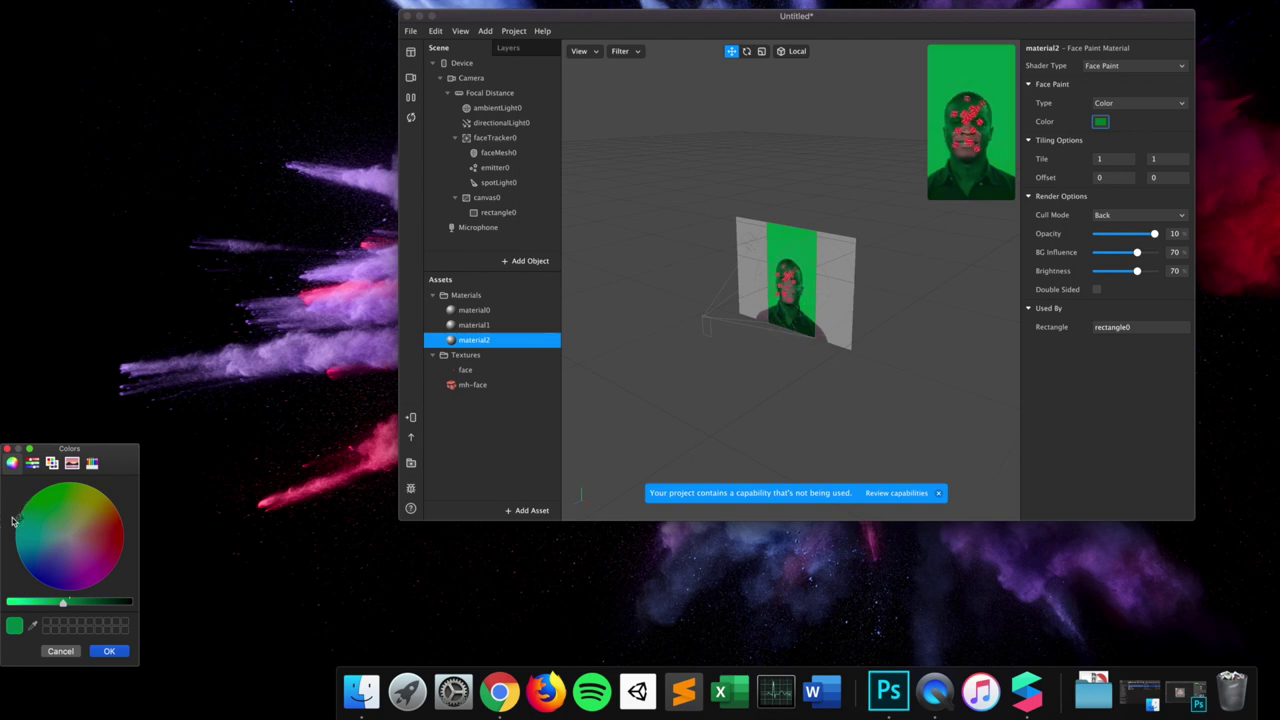
{"action": "left_click", "coordinate": [109, 651]}
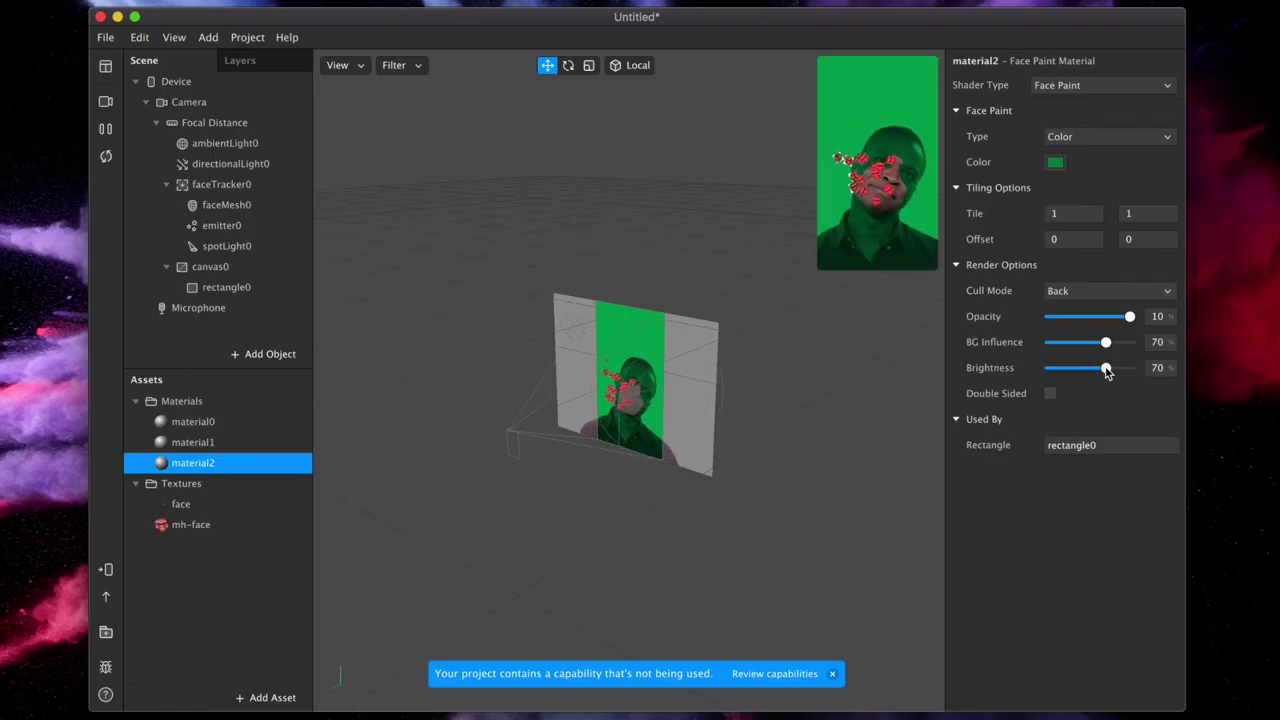
{"action": "left_click_drag", "start_coordinate": [1136, 271], "coordinate": [1128, 274]}
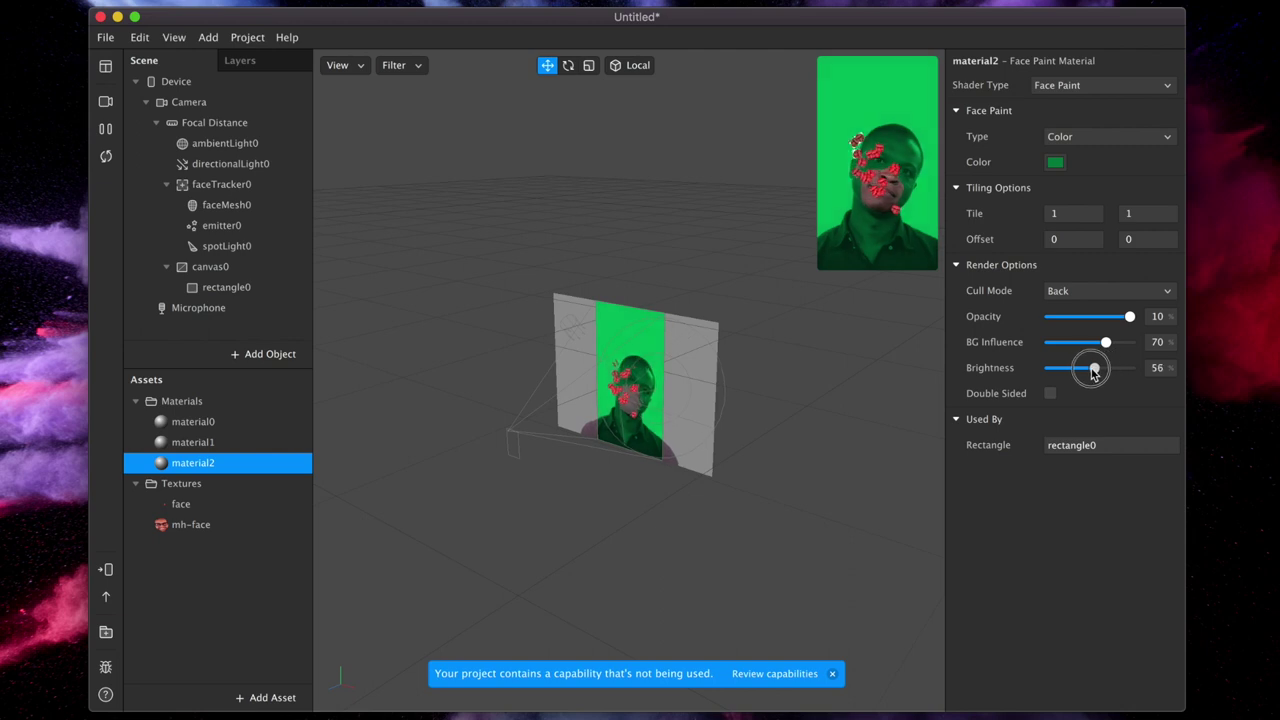
{"action": "left_click_drag", "start_coordinate": [1094, 372], "coordinate": [1082, 320]}
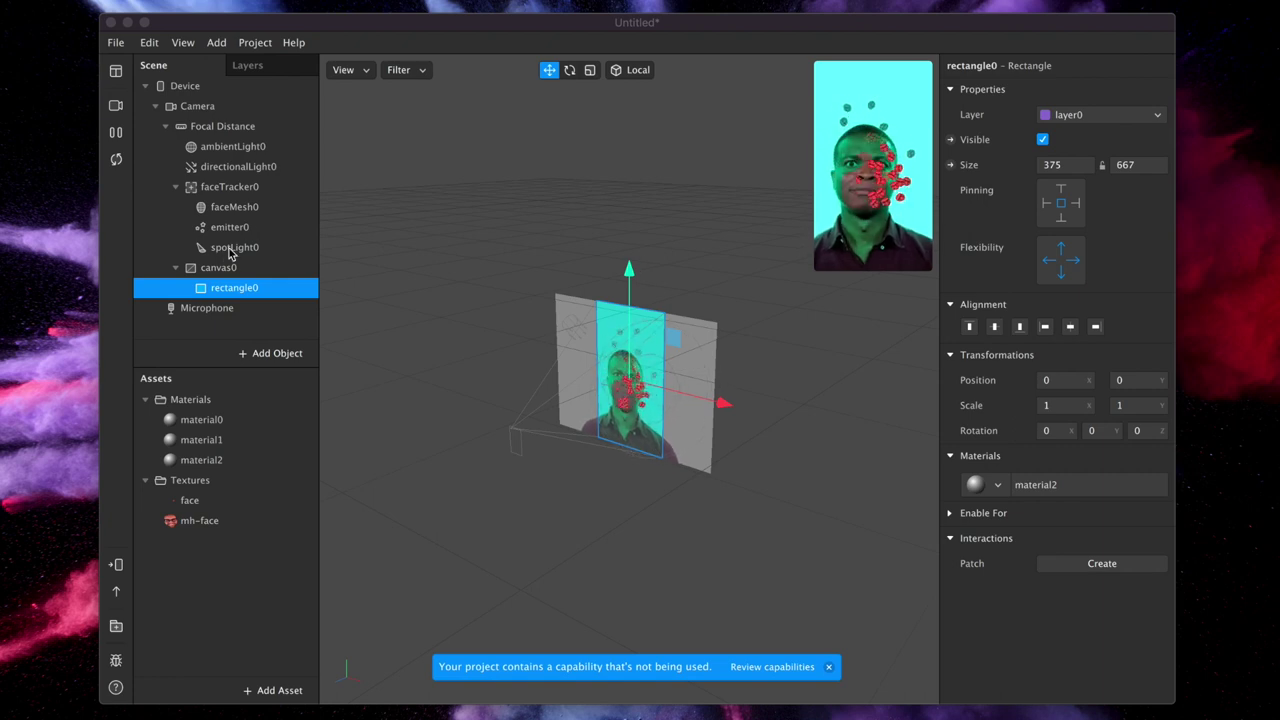
Create a producer patch for faceTracker0, adding Face Finder, Face Select and Face Follower patches.
{"action": "left_click", "coordinate": [249, 208]}
{"action": "left_click", "coordinate": [232, 188]}
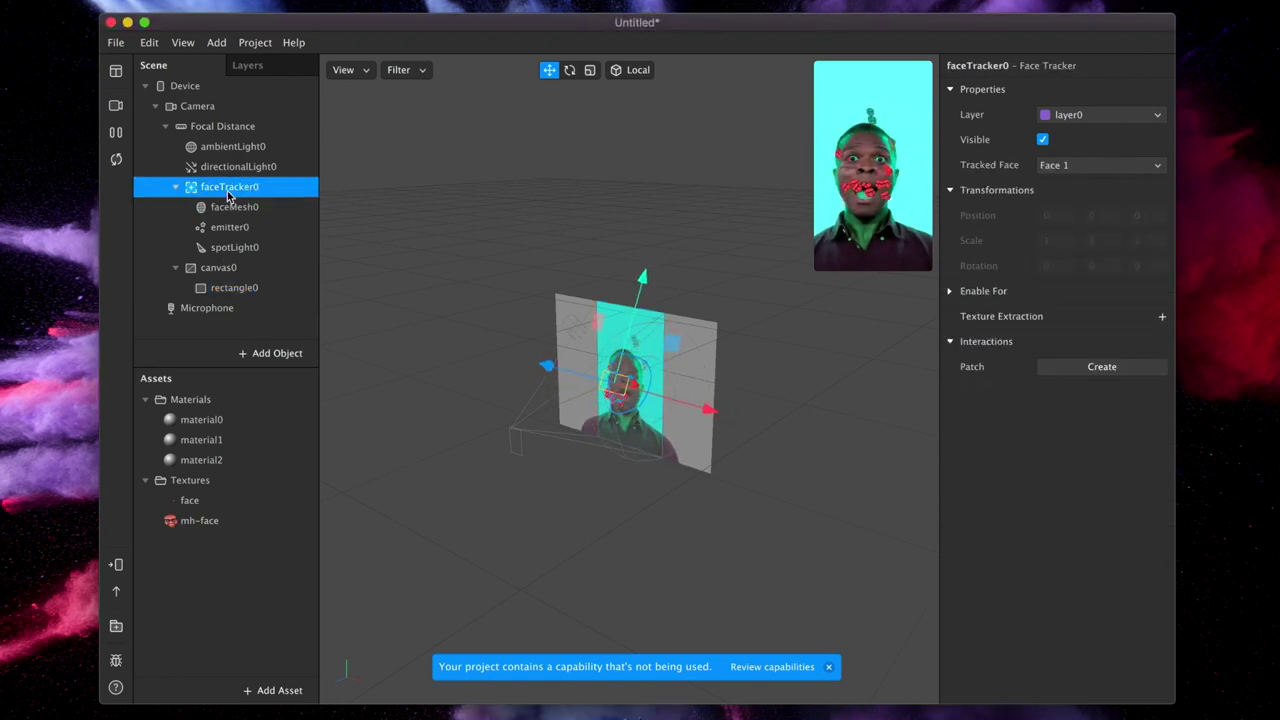
{"action": "left_click", "coordinate": [1071, 373]}
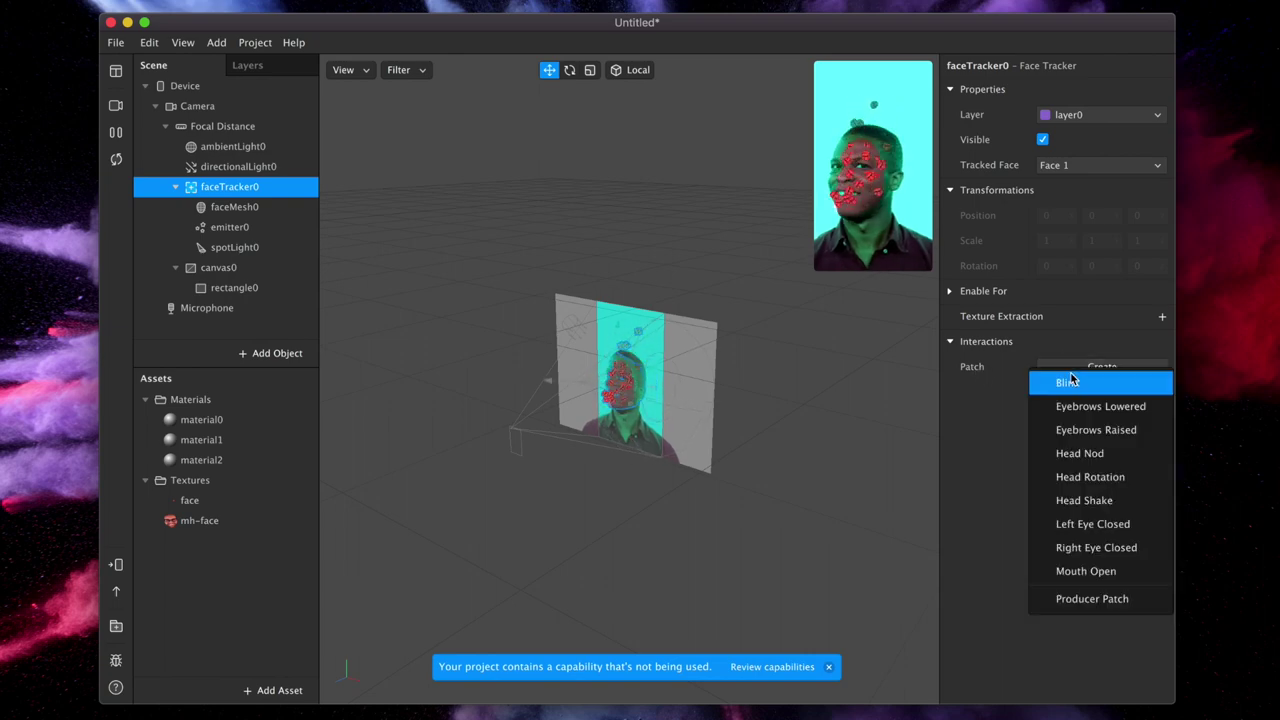
{"action": "left_click", "coordinate": [1095, 600]}
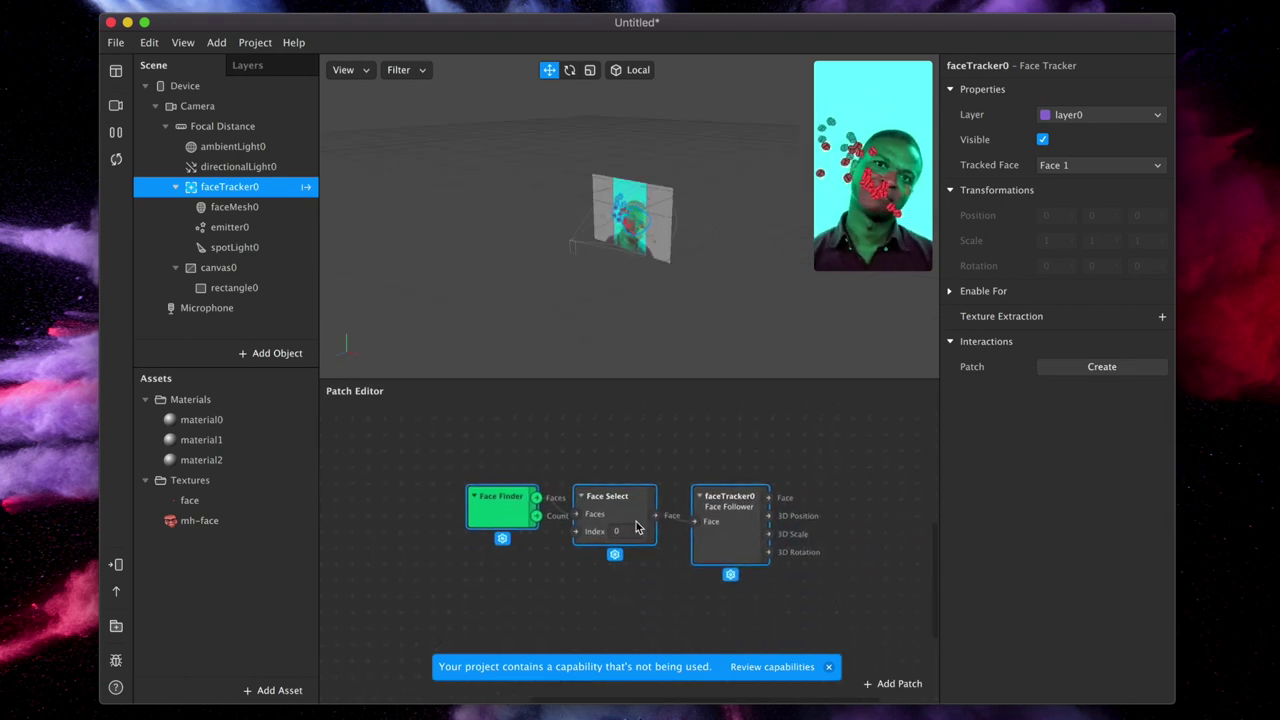
{"action": "left_click", "coordinate": [829, 667]}
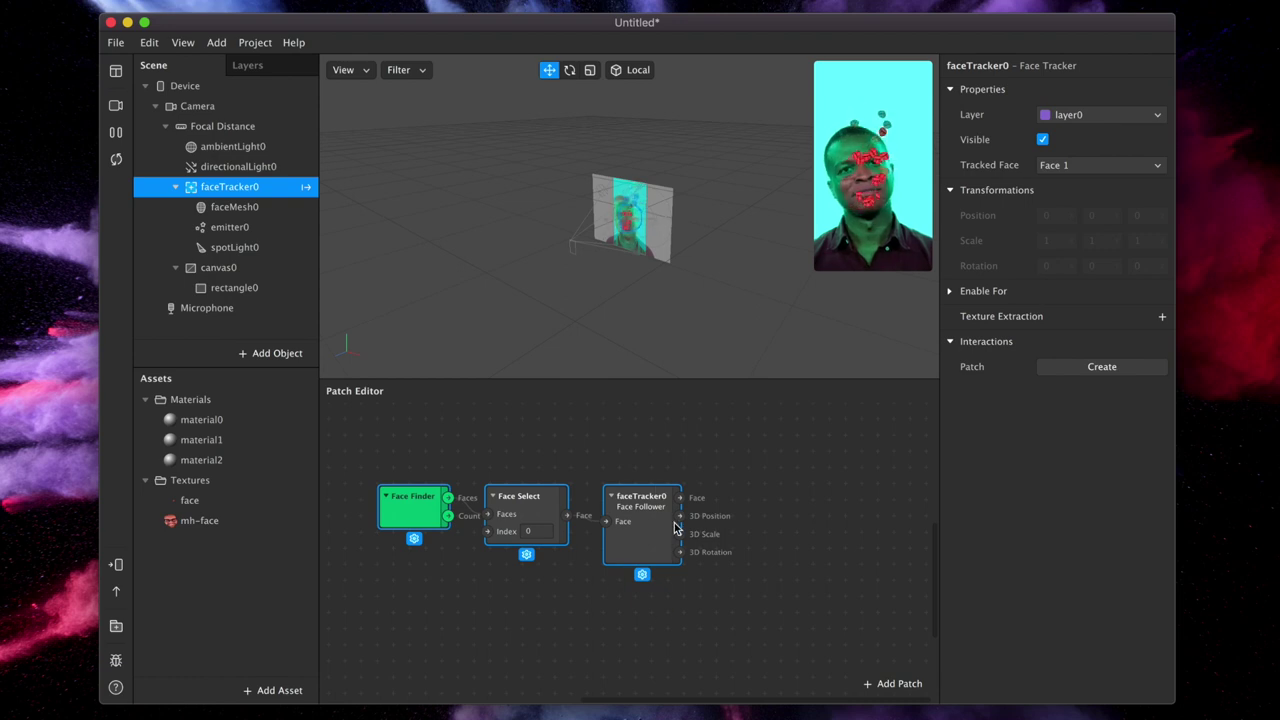
{"action": "scroll", "coordinate": [675, 528], "scroll_direction": "right", "scroll_amount": 1}
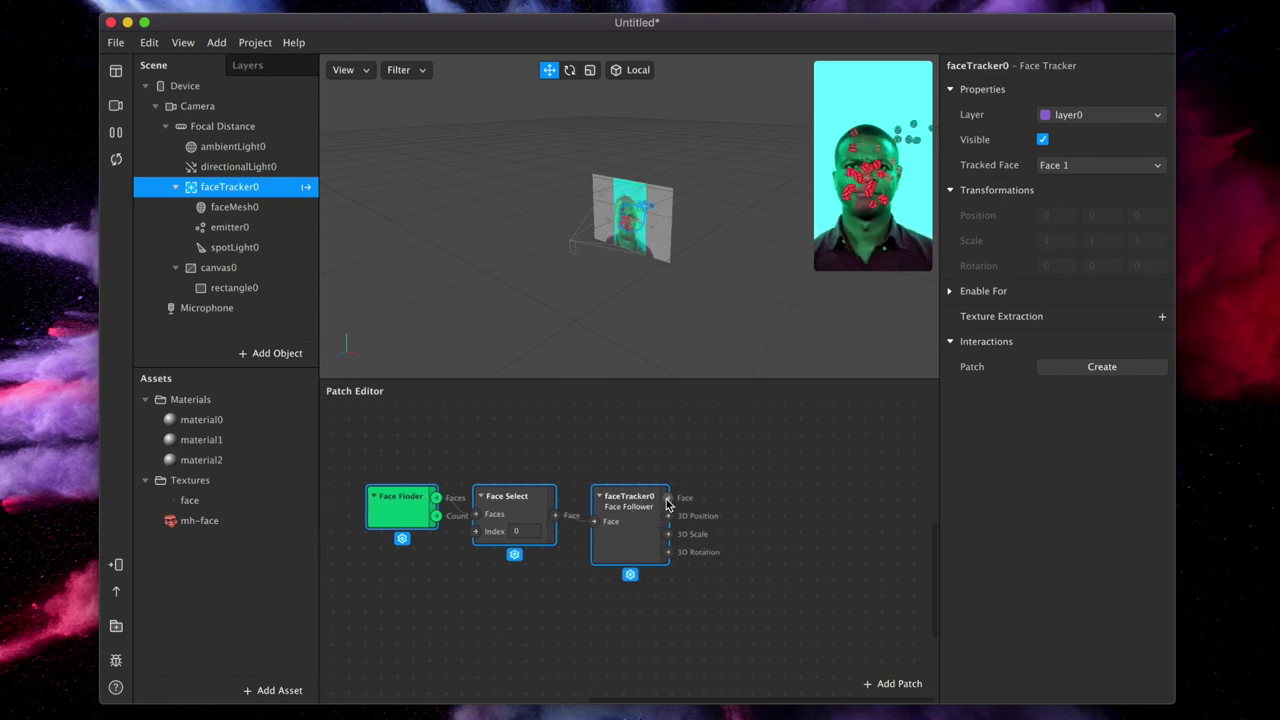
Attach an Eyebrows Raised patch to faceTracker0's Face output.
{"action": "left_click_drag", "start_coordinate": [668, 500], "coordinate": [735, 445]}
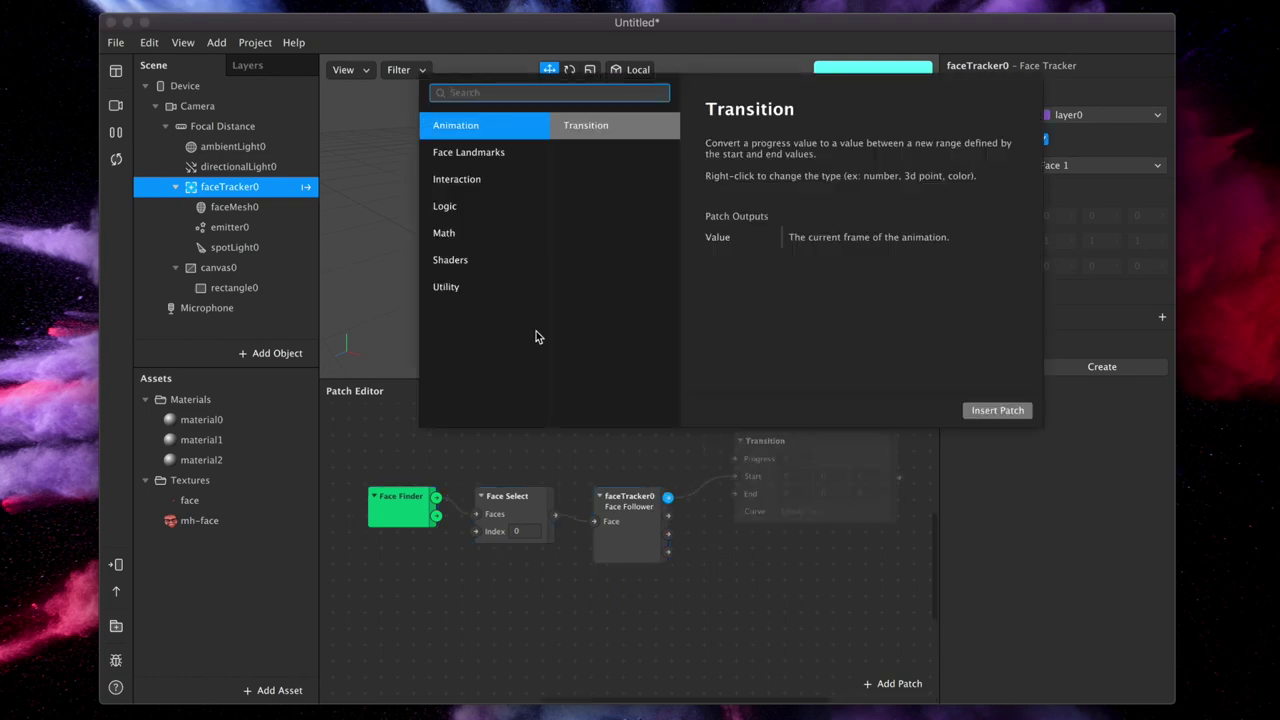
{"action": "left_click", "coordinate": [460, 185]}
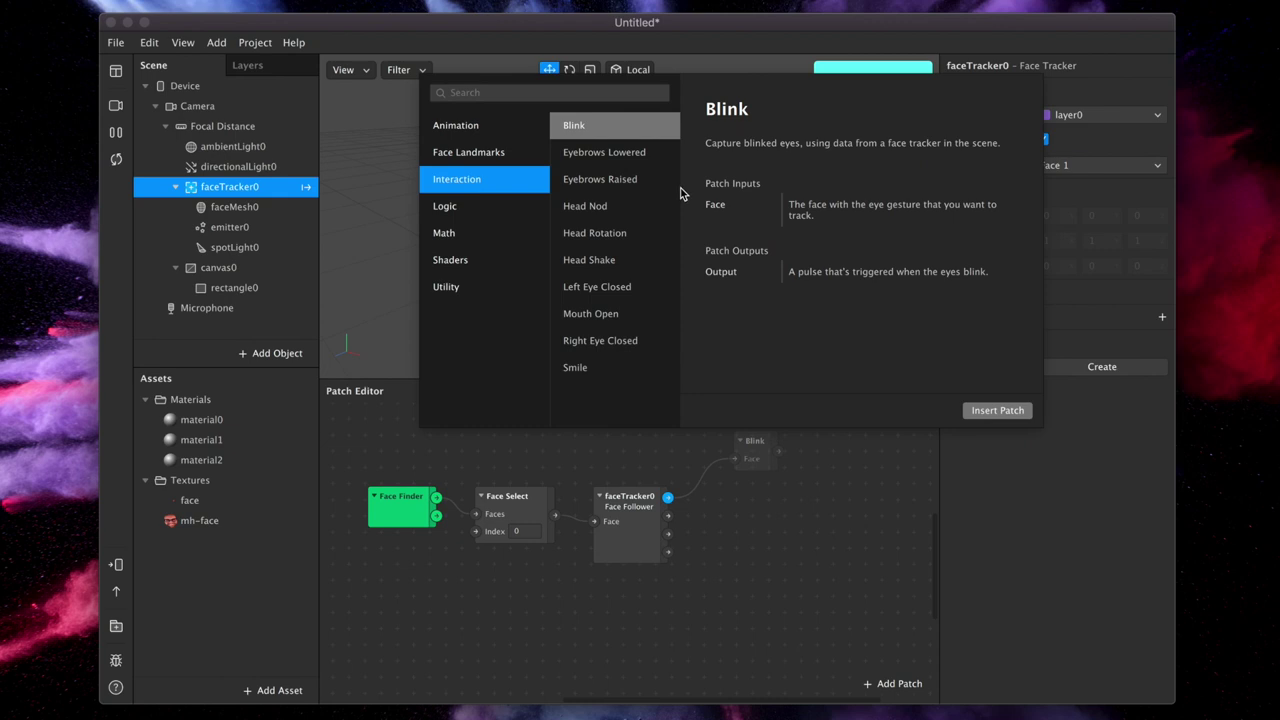
{"action": "left_click", "coordinate": [611, 187]}
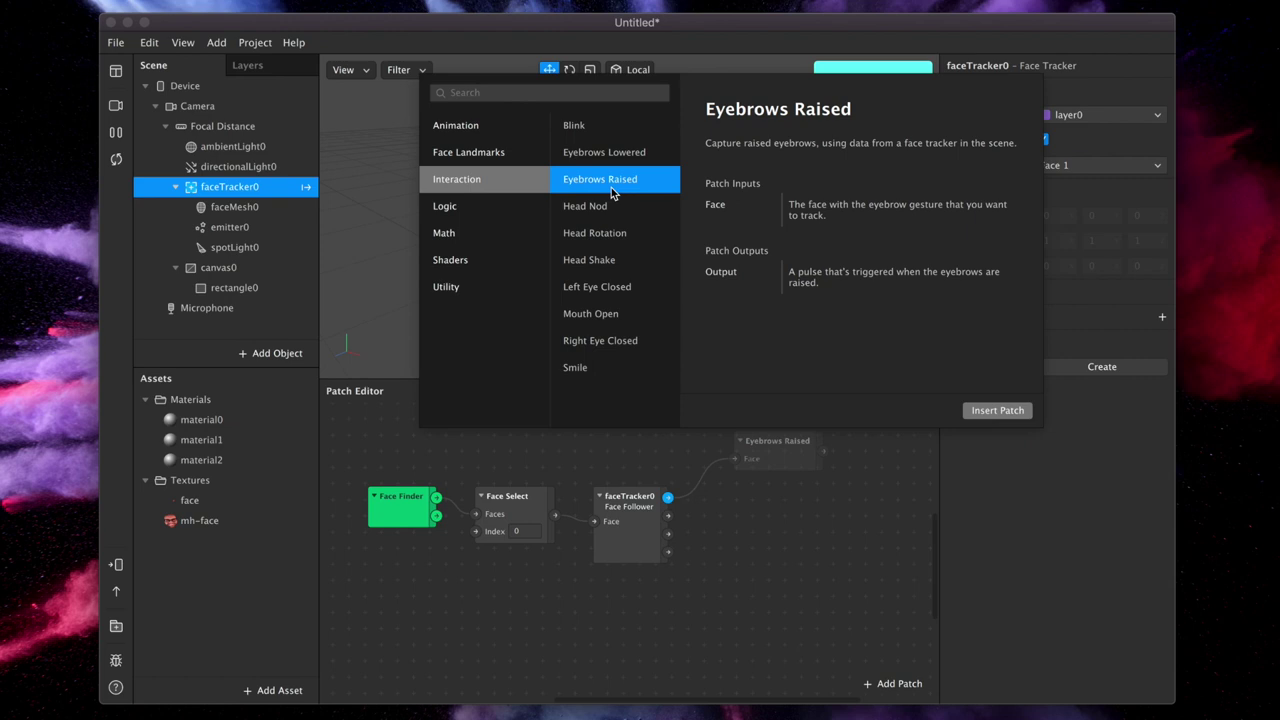
{"action": "left_click", "coordinate": [993, 412]}
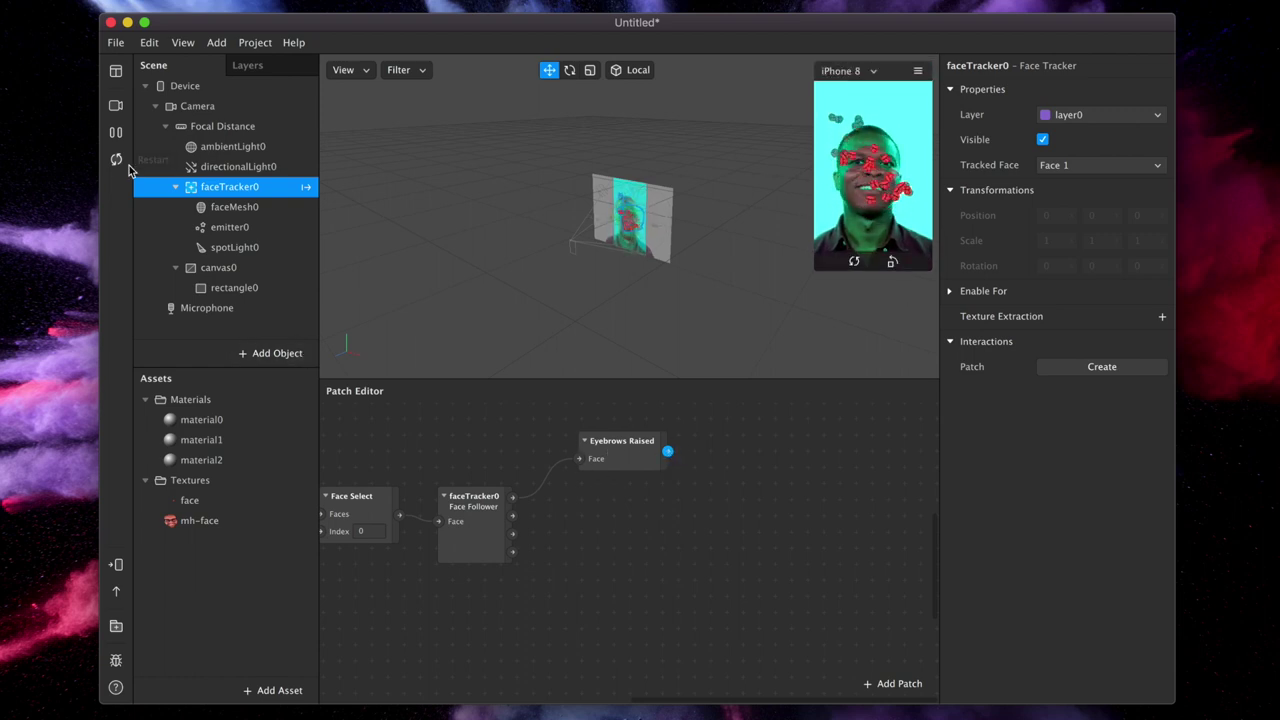
Chain a Switch patch off the Eyebrows Raised output and move it clear of Pulse.
{"action": "left_click_drag", "start_coordinate": [669, 452], "coordinate": [744, 453]}
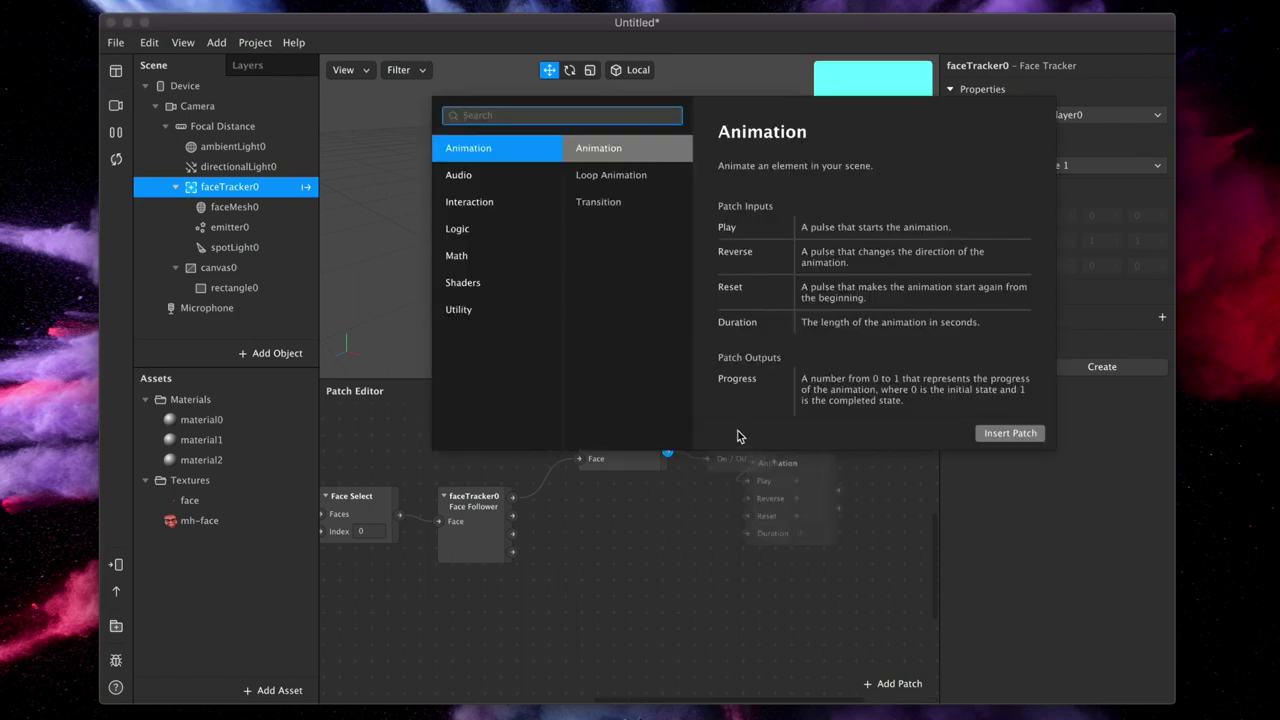
{"action": "type", "text": "switch"}
{"action": "left_click", "coordinate": [497, 180]}
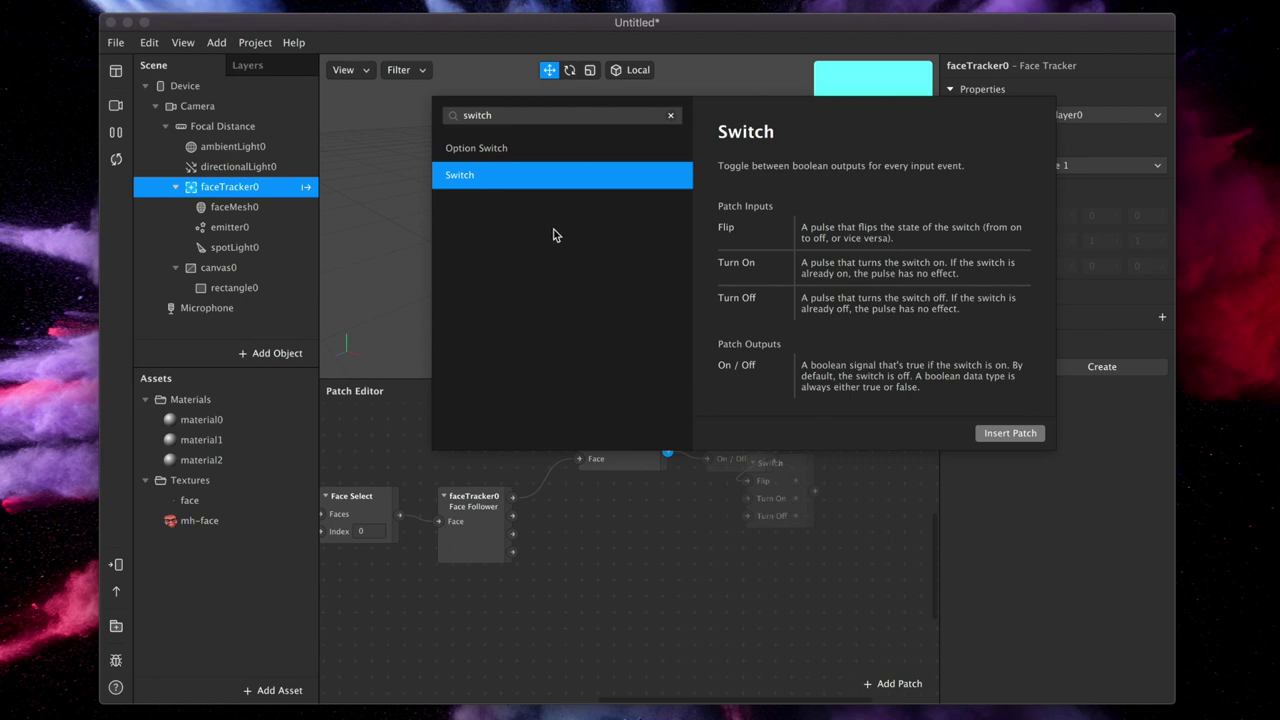
{"action": "left_click", "coordinate": [1040, 440]}
{"action": "scroll", "coordinate": [731, 491], "scroll_direction": "right", "scroll_amount": 5}
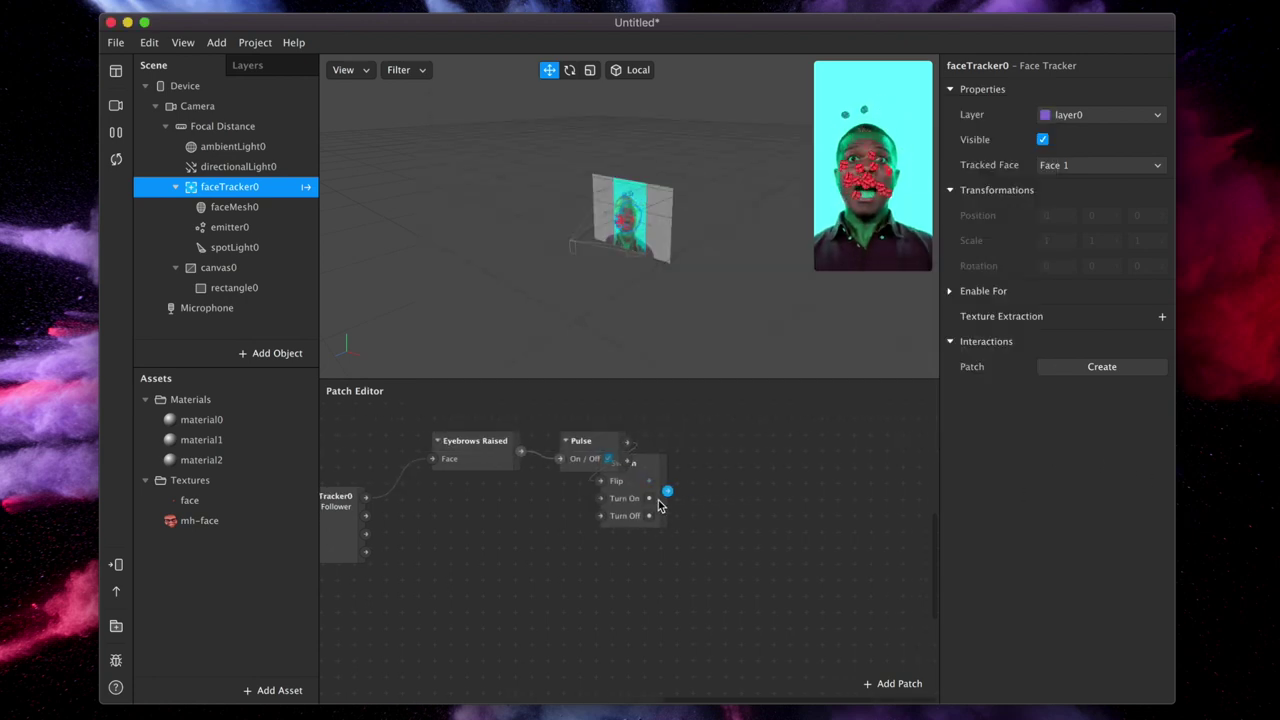
{"action": "left_click_drag", "start_coordinate": [648, 467], "coordinate": [742, 450]}
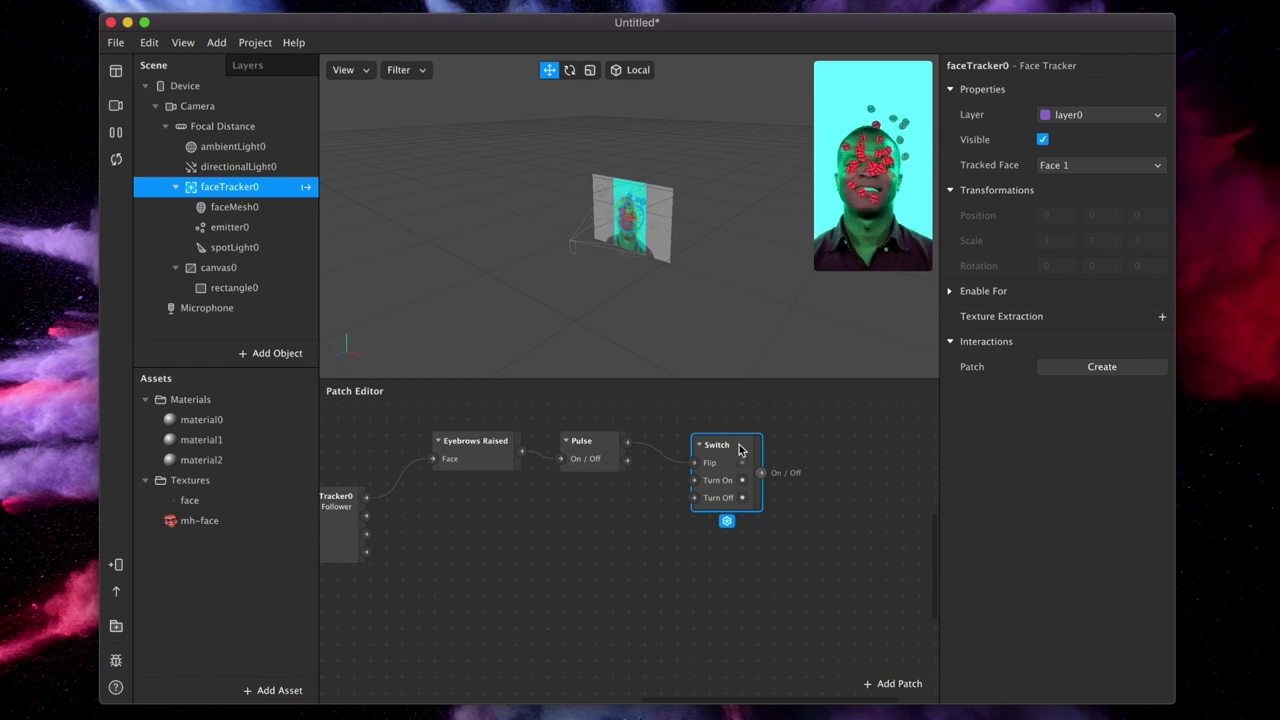
{"action": "scroll", "coordinate": [732, 455], "scroll_direction": "right", "scroll_amount": 3}
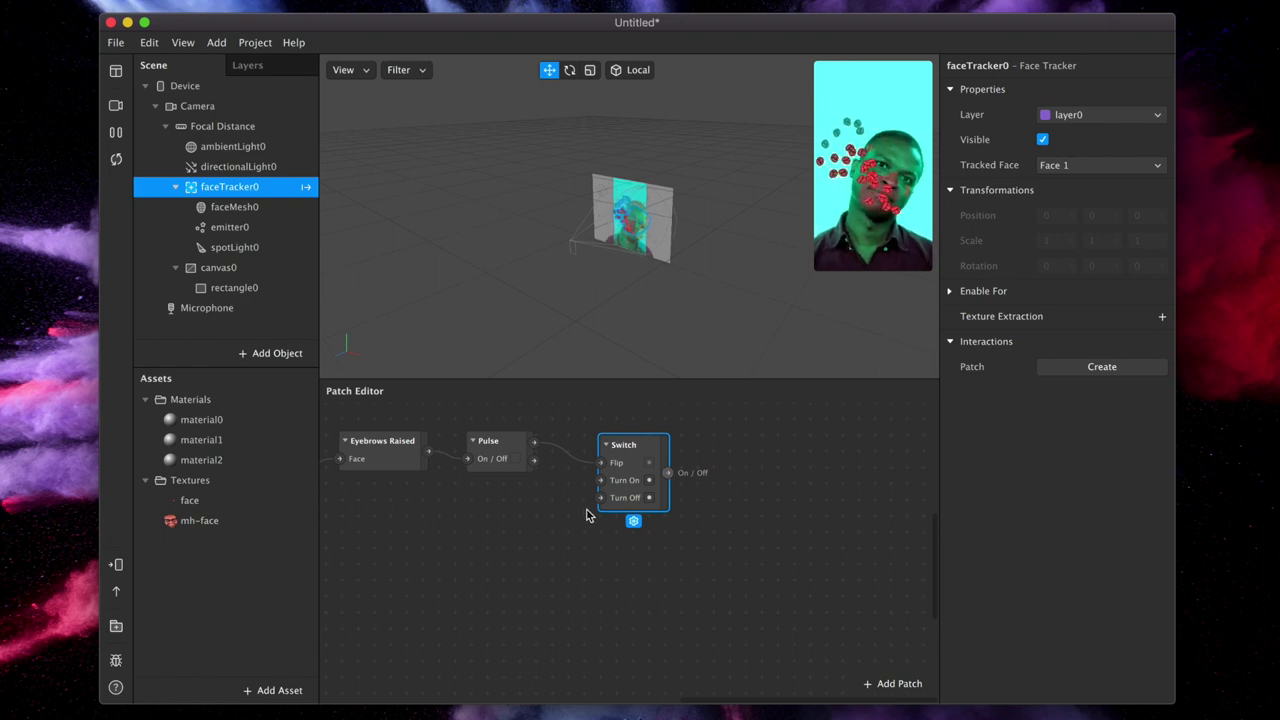
Create emitter0's Visible patch beside the Switch and connect the Switch output to it.
{"action": "left_click", "coordinate": [240, 235]}
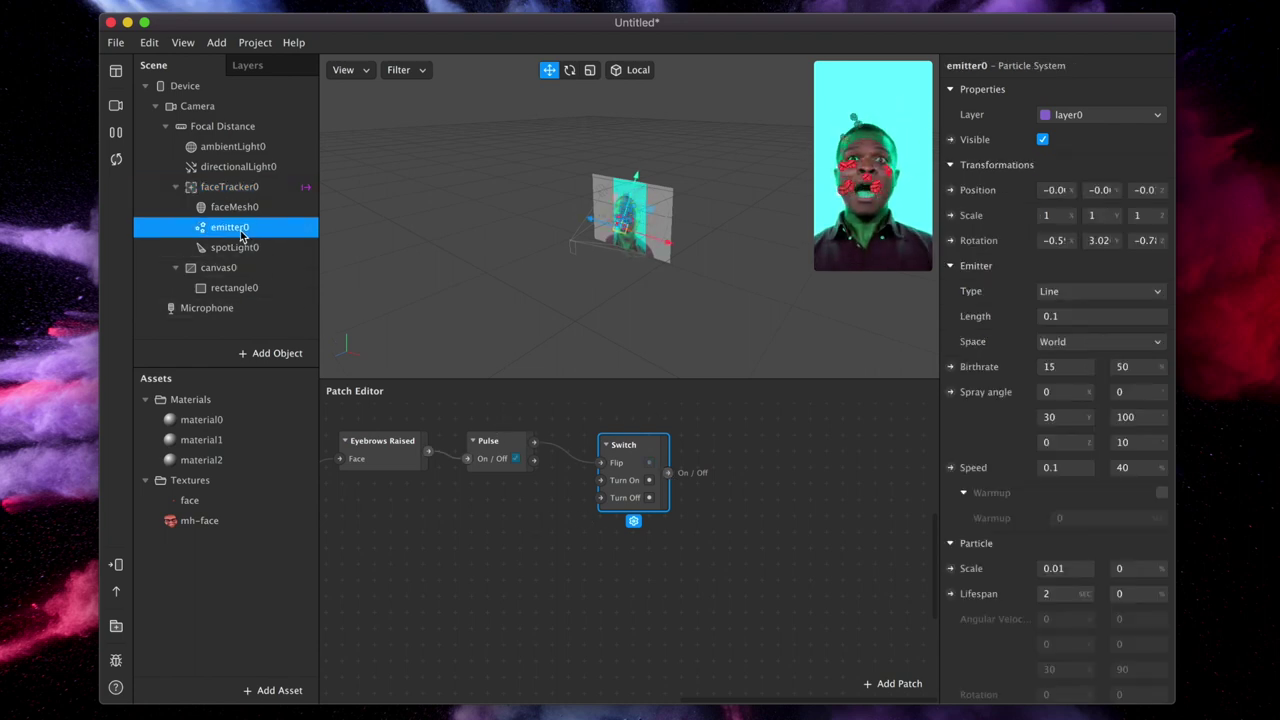
{"action": "left_click", "coordinate": [951, 141]}
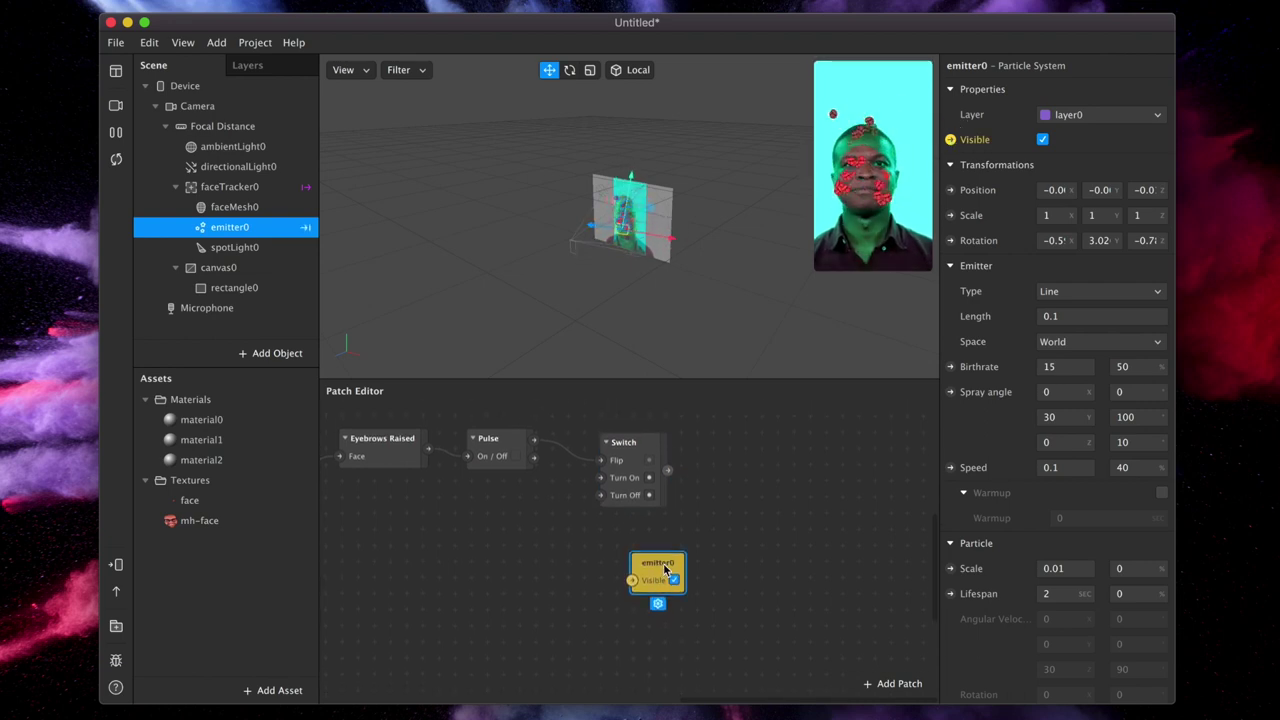
{"action": "left_click_drag", "start_coordinate": [663, 563], "coordinate": [745, 443]}
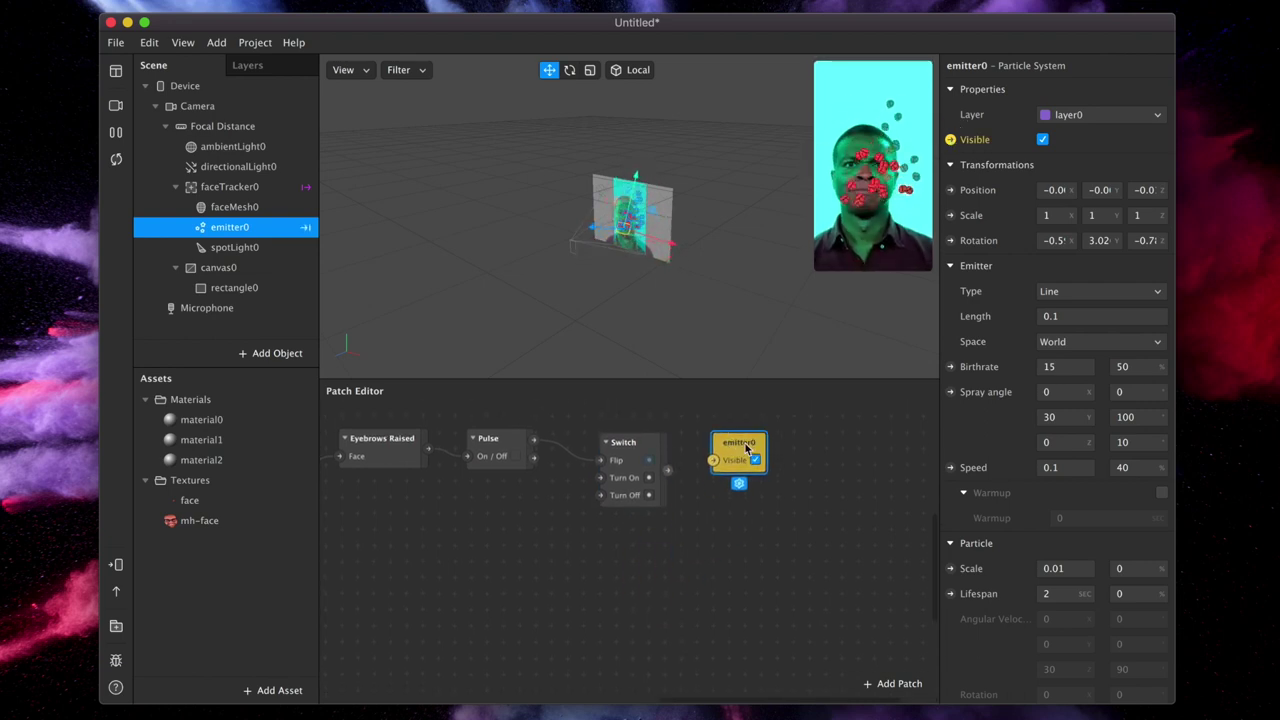
{"action": "left_click_drag", "start_coordinate": [667, 470], "coordinate": [713, 460]}
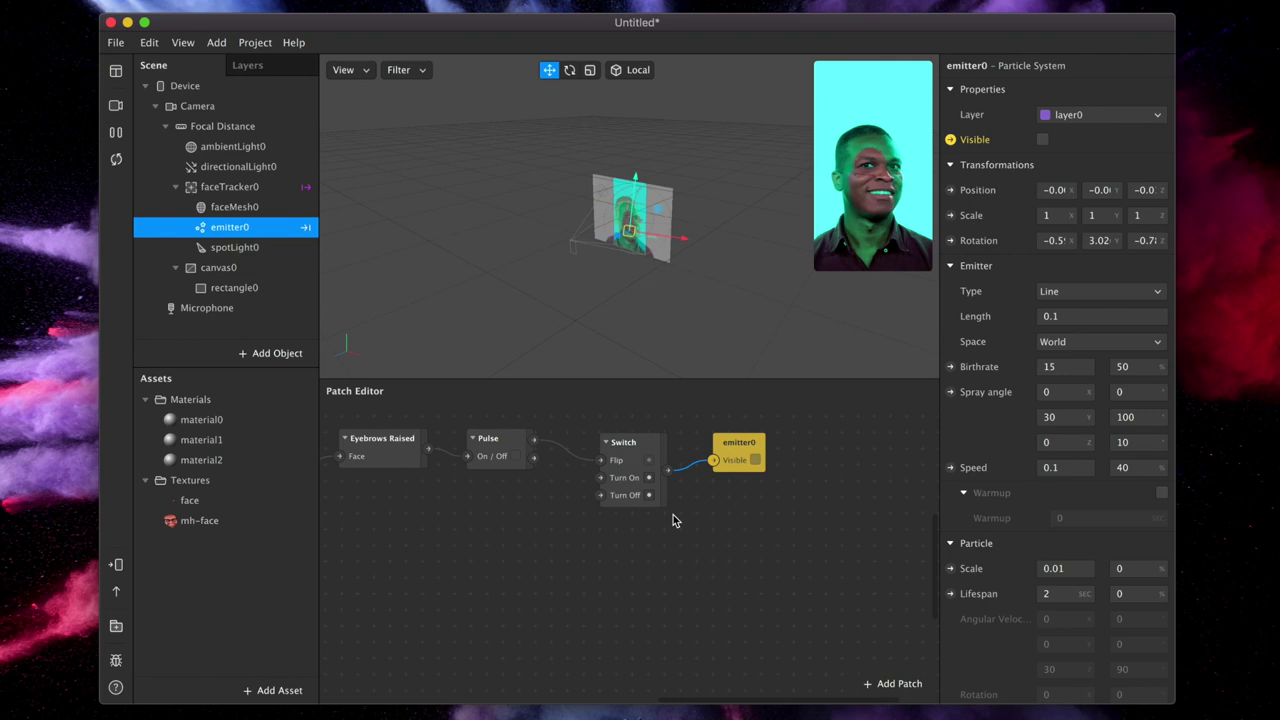
{"action": "scroll", "coordinate": [672, 504], "scroll_direction": "left", "scroll_amount": 5}
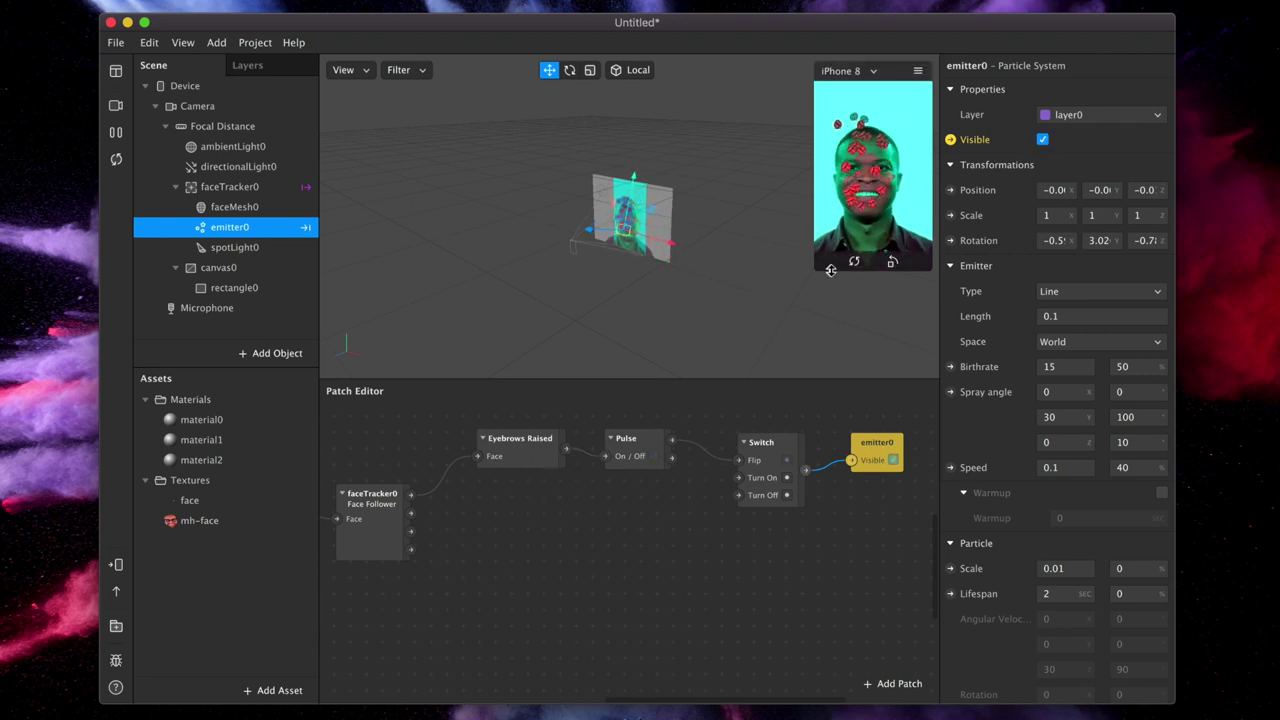
{"action": "scroll", "coordinate": [540, 590], "scroll_direction": "down", "scroll_amount": 1}
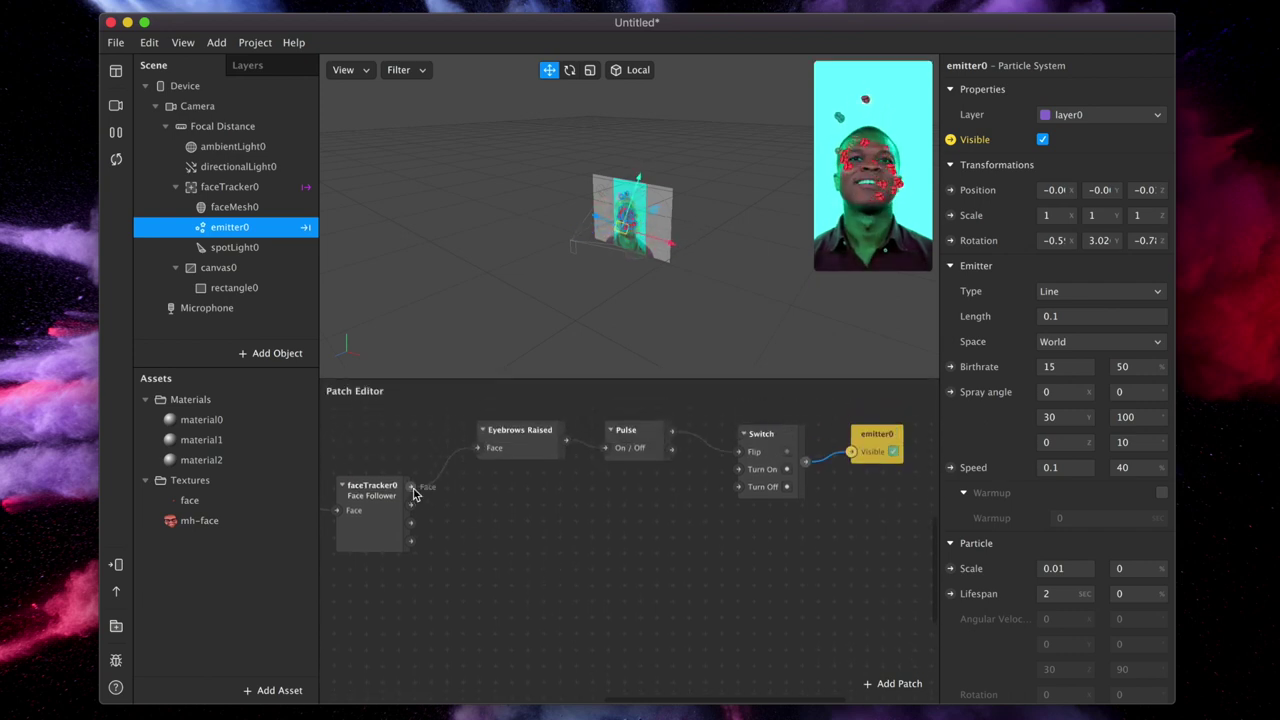
{"action": "left_click_drag", "start_coordinate": [410, 486], "coordinate": [467, 524]}
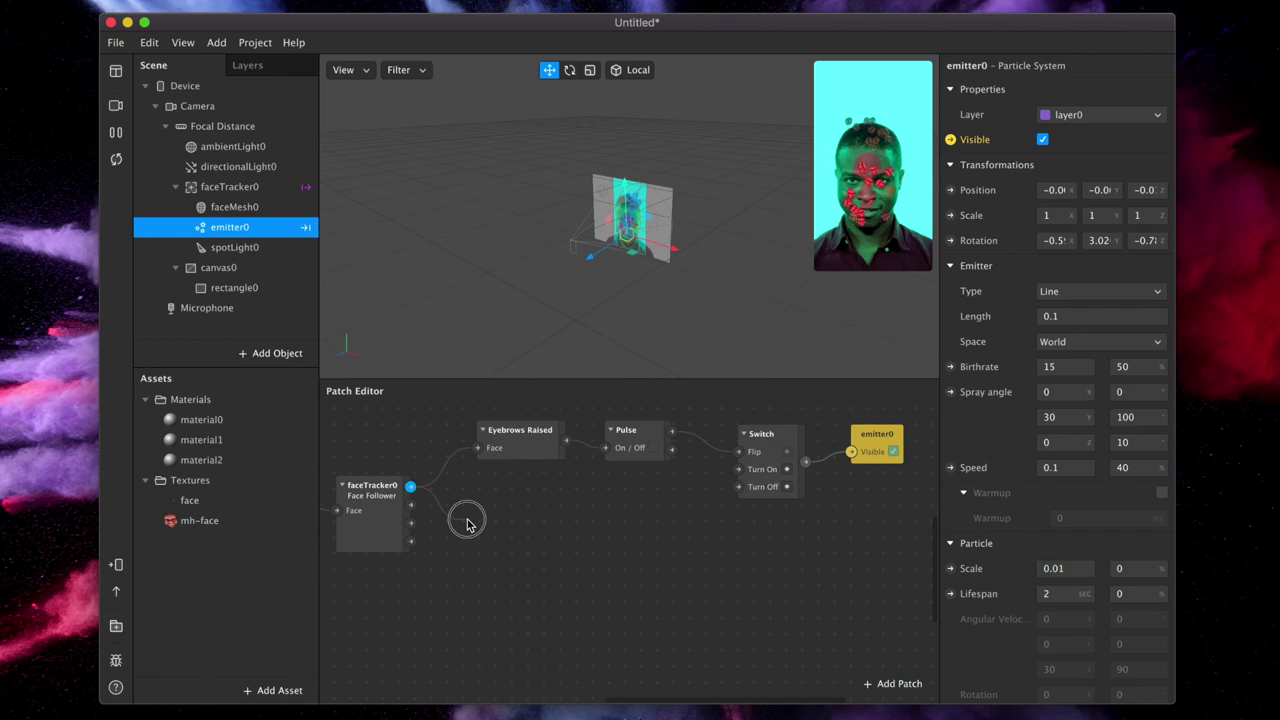
Add a Smile gesture patch from the face tracker's output.
{"action": "left_click_drag", "start_coordinate": [467, 524], "coordinate": [468, 522]}
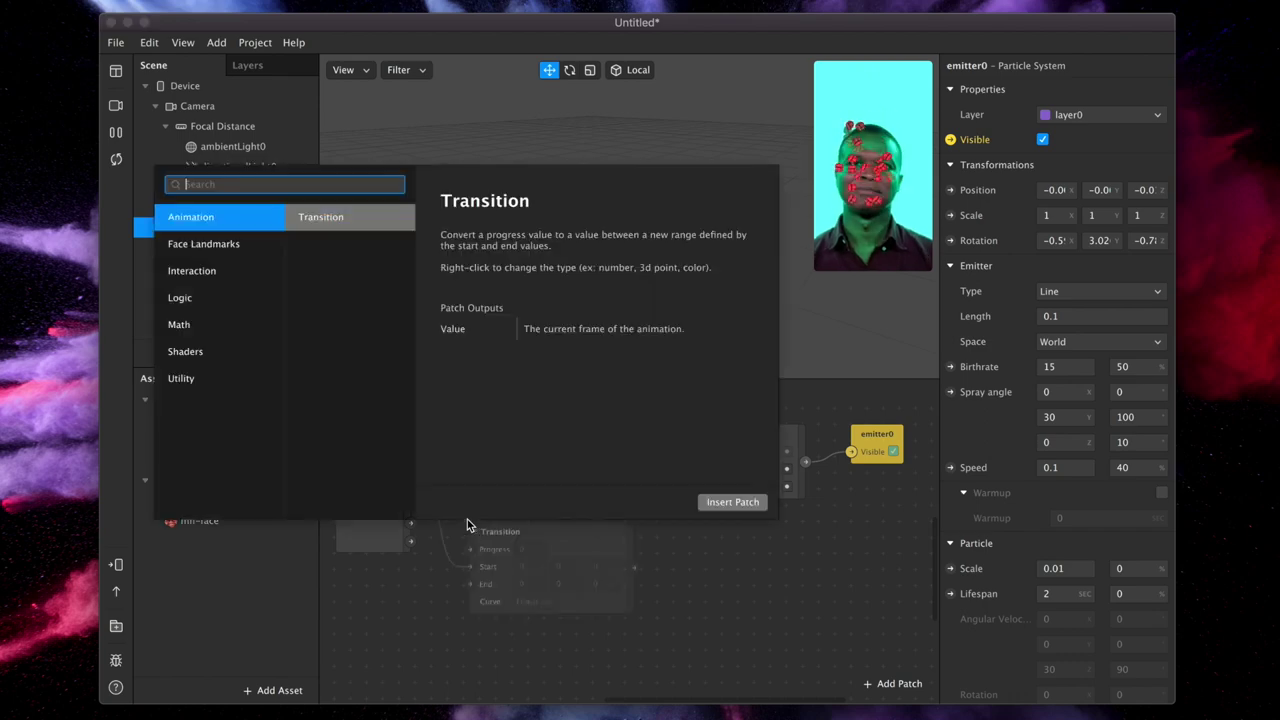
{"action": "left_click", "coordinate": [192, 272]}
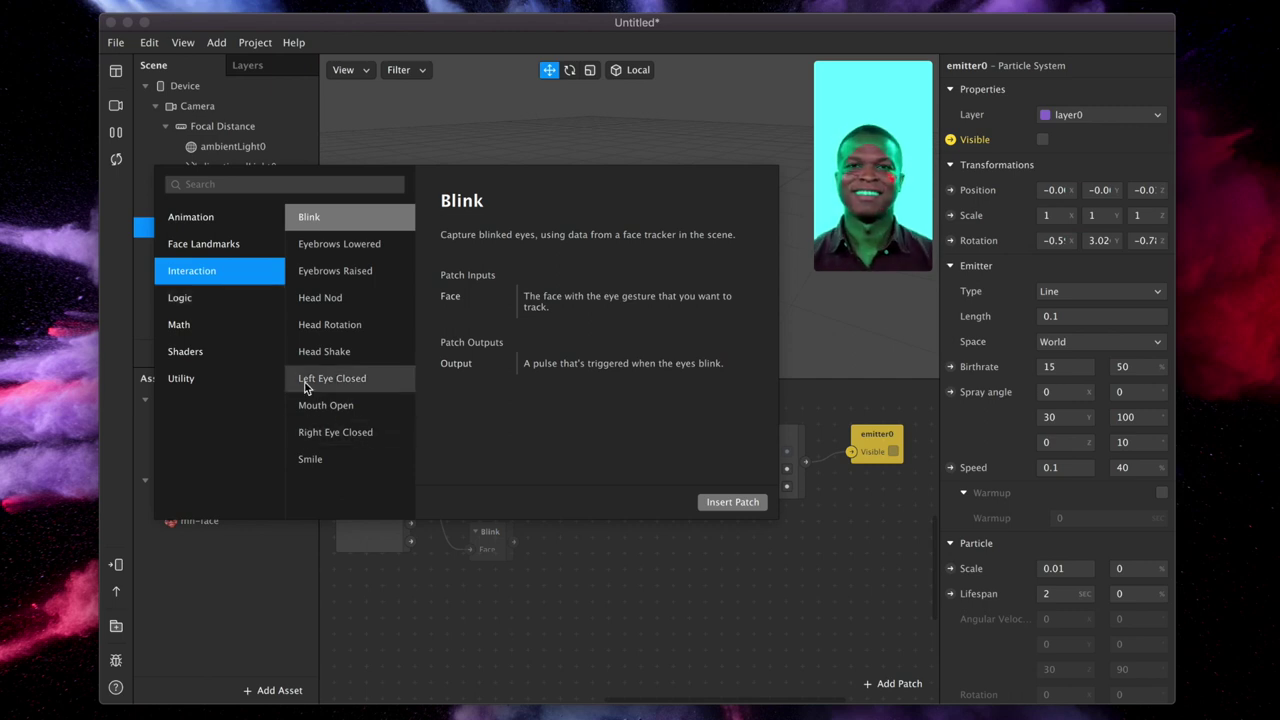
{"action": "left_click", "coordinate": [318, 462]}
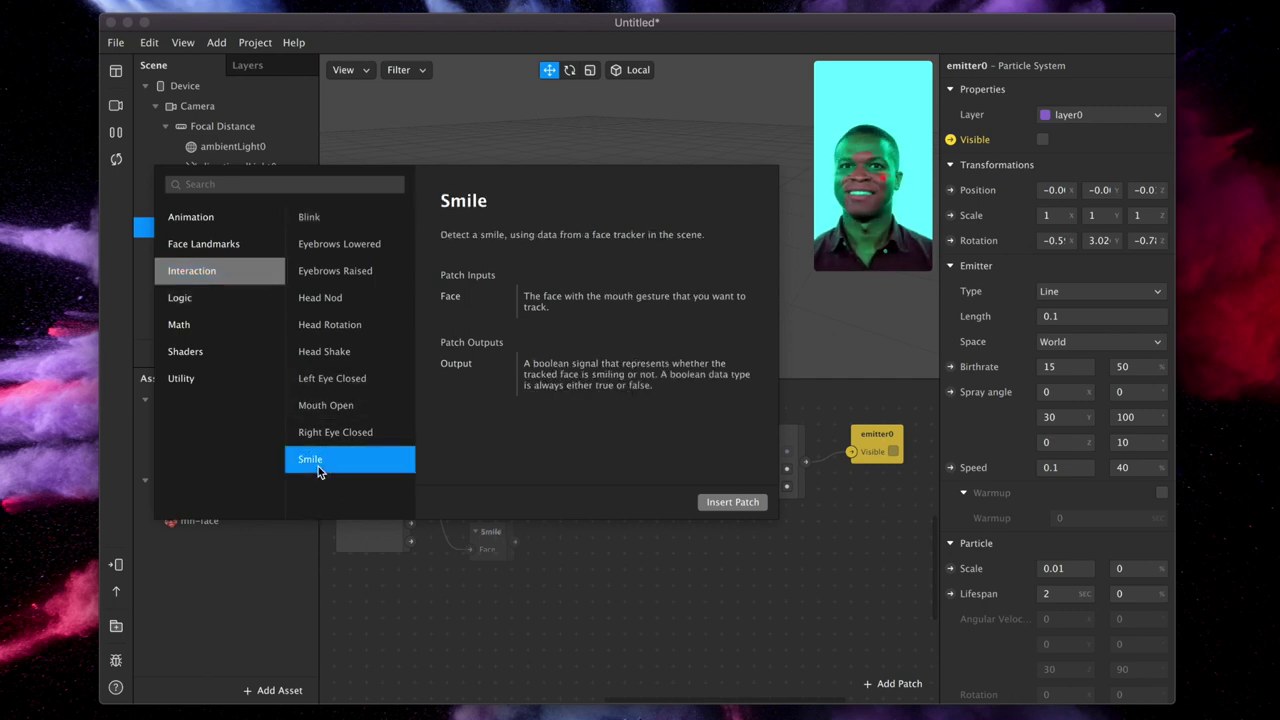
{"action": "left_click", "coordinate": [728, 504]}
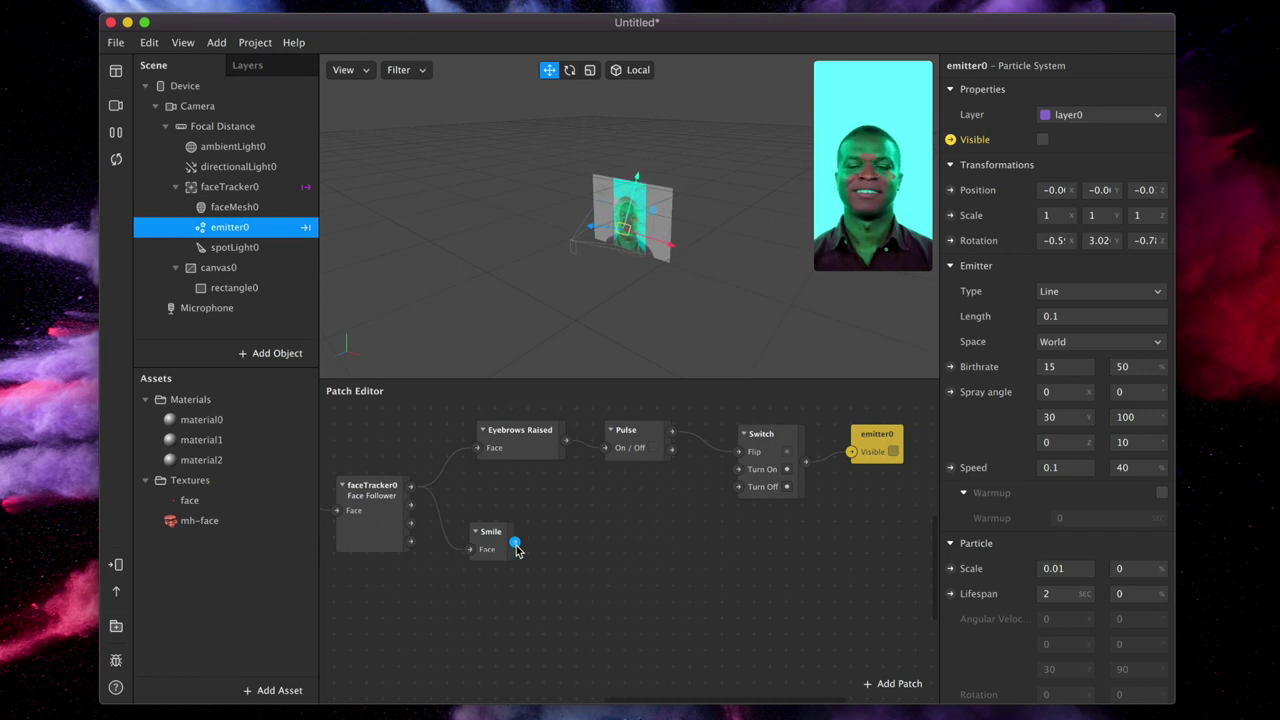
Create spotLight0's Visible patch beside emitter0 and wire Smile's output into it.
{"action": "left_click", "coordinate": [236, 248]}
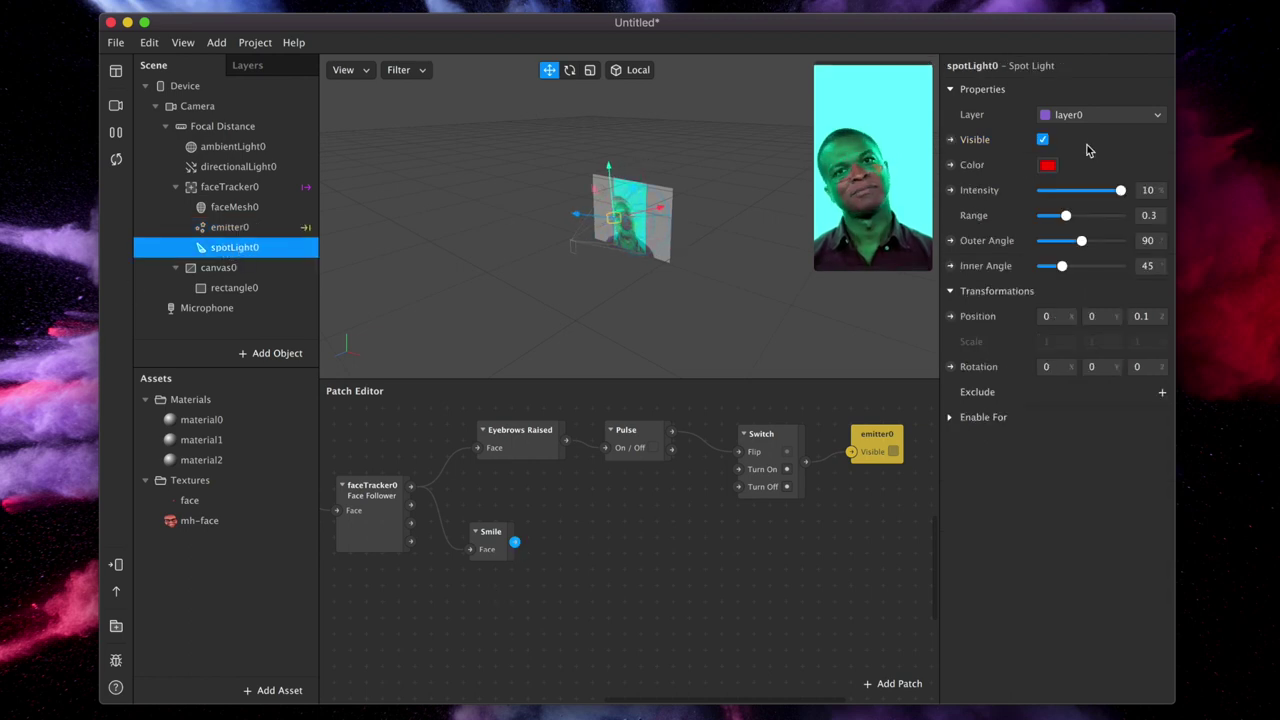
{"action": "left_click", "coordinate": [951, 141]}
{"action": "left_click_drag", "start_coordinate": [633, 555], "coordinate": [835, 514]}
{"action": "left_click_drag", "start_coordinate": [484, 521], "coordinate": [821, 527]}
{"action": "left_click", "coordinate": [826, 520]}
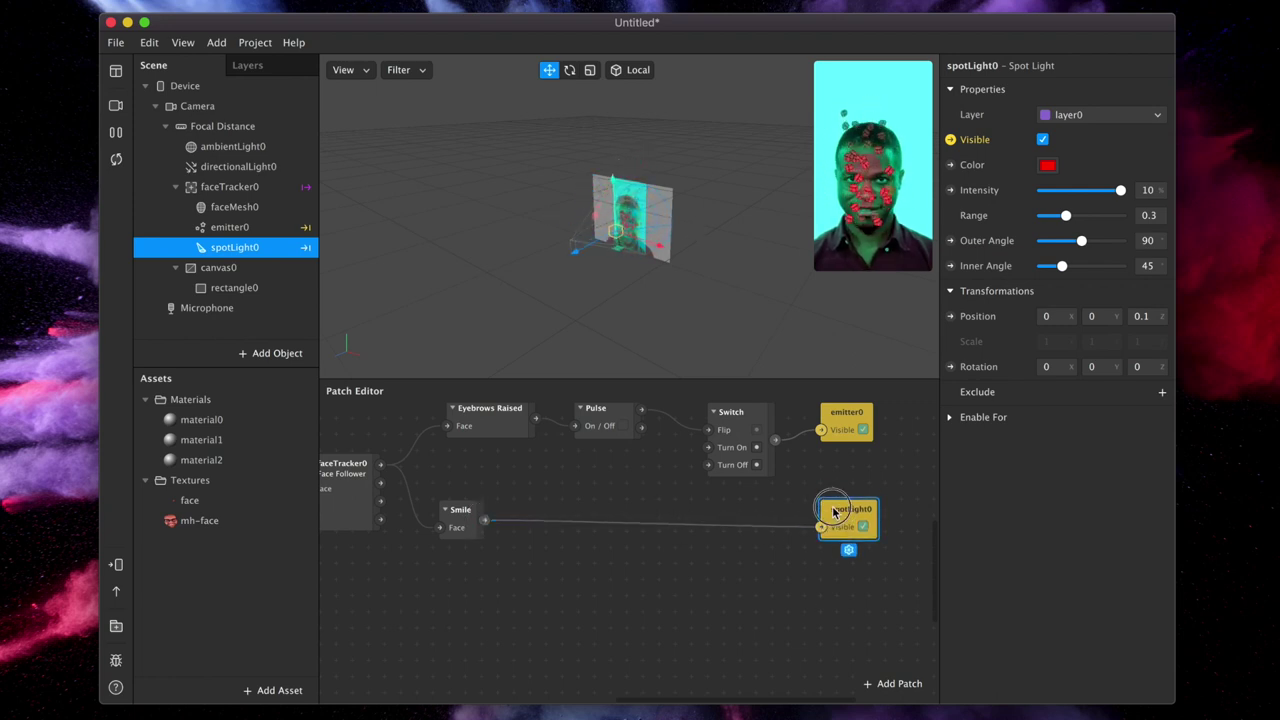
{"action": "left_click", "coordinate": [767, 597]}
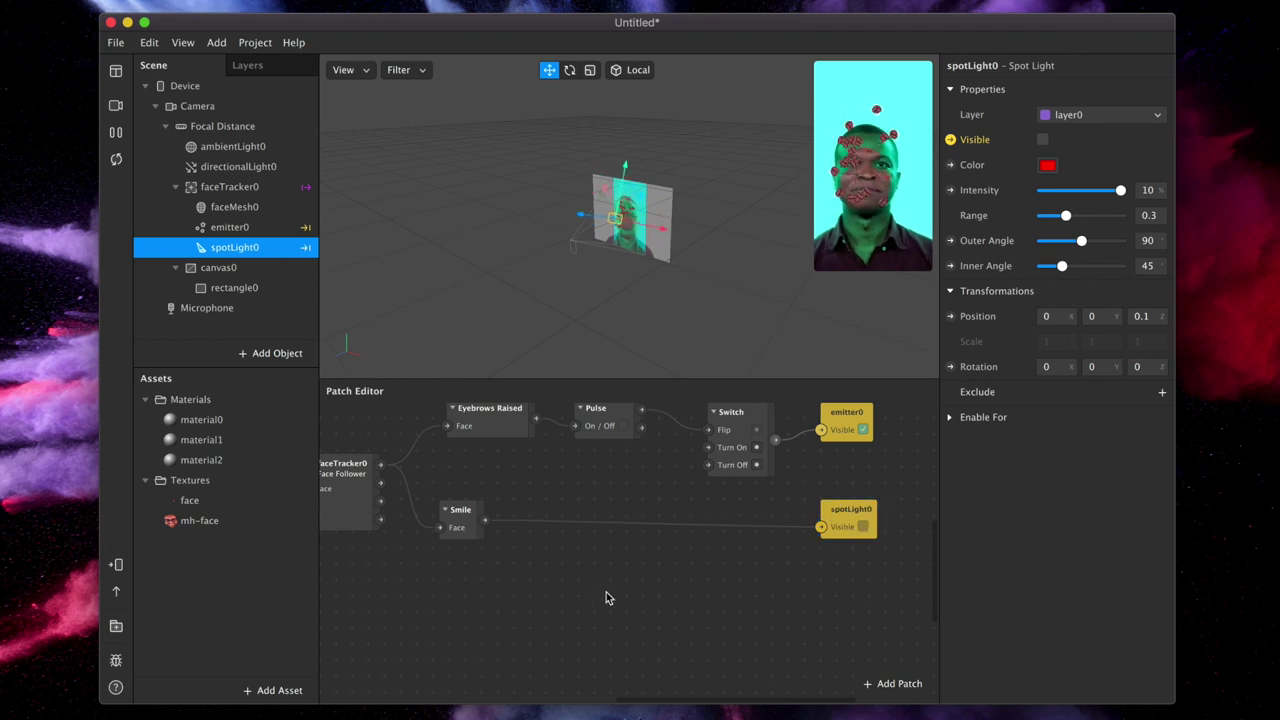
{"action": "scroll", "coordinate": [607, 595], "scroll_direction": "down", "scroll_amount": 1}
{"action": "scroll", "coordinate": [580, 570], "scroll_direction": "left", "scroll_amount": 2}
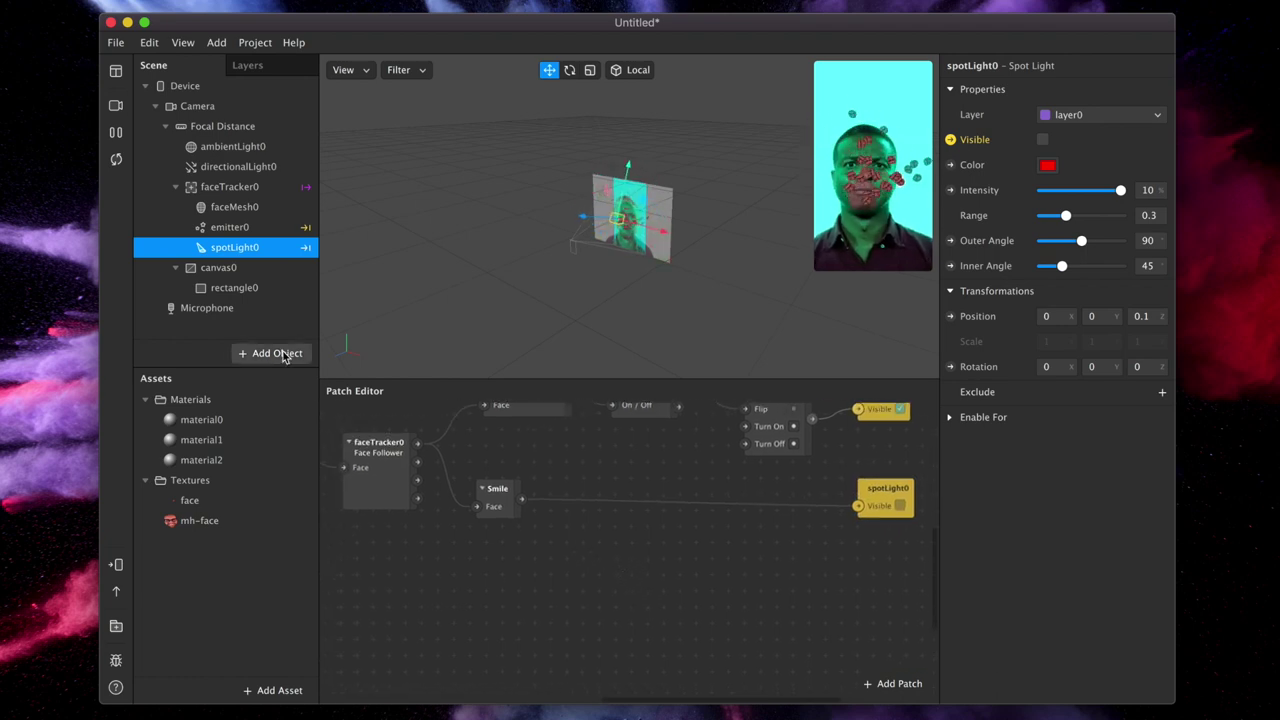
Create rectangle0's Visible patch and add a Right Eye Closed patch from the face tracker.
{"action": "left_click", "coordinate": [247, 290]}
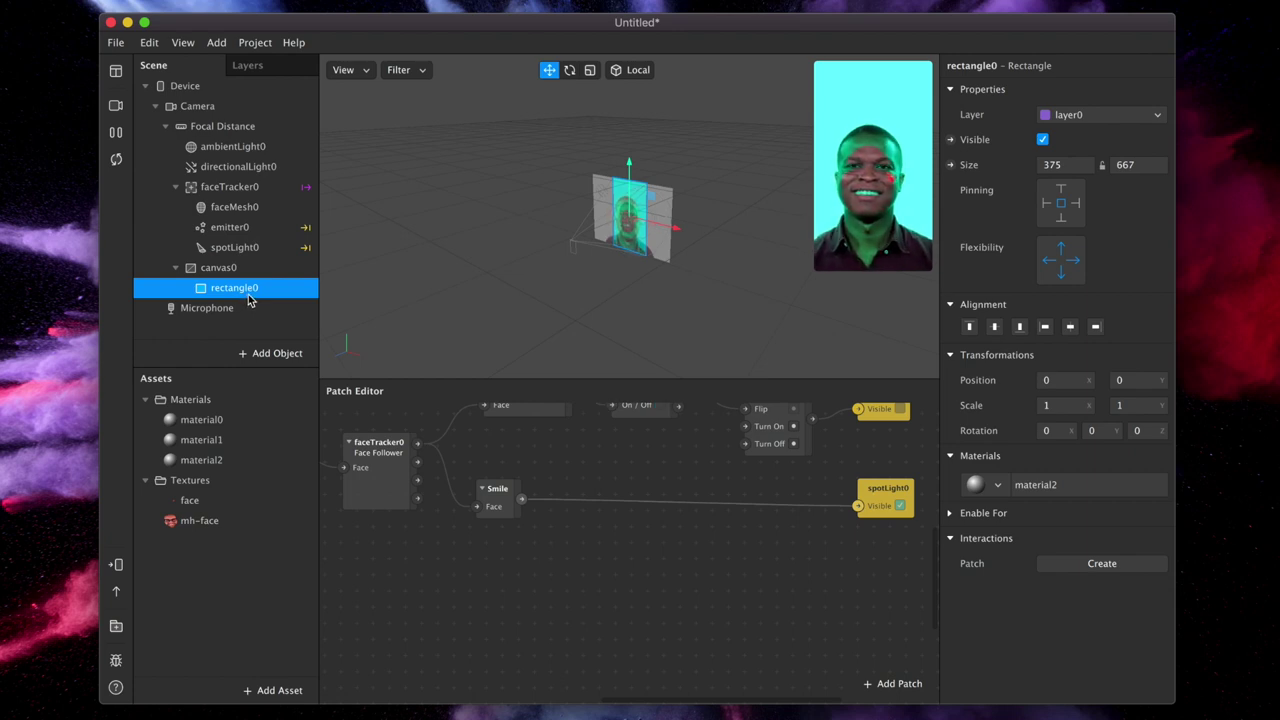
{"action": "left_click", "coordinate": [951, 140]}
{"action": "left_click_drag", "start_coordinate": [640, 560], "coordinate": [866, 572]}
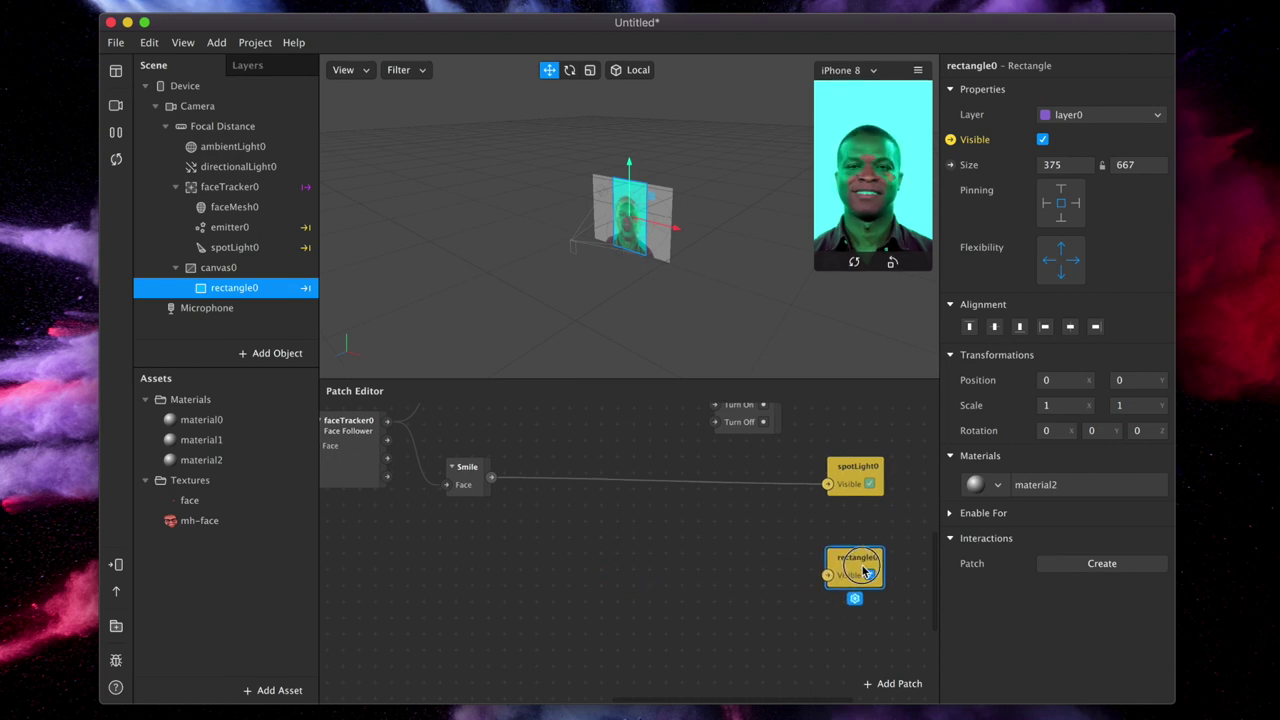
{"action": "scroll", "coordinate": [430, 459], "scroll_direction": "up", "scroll_amount": 1}
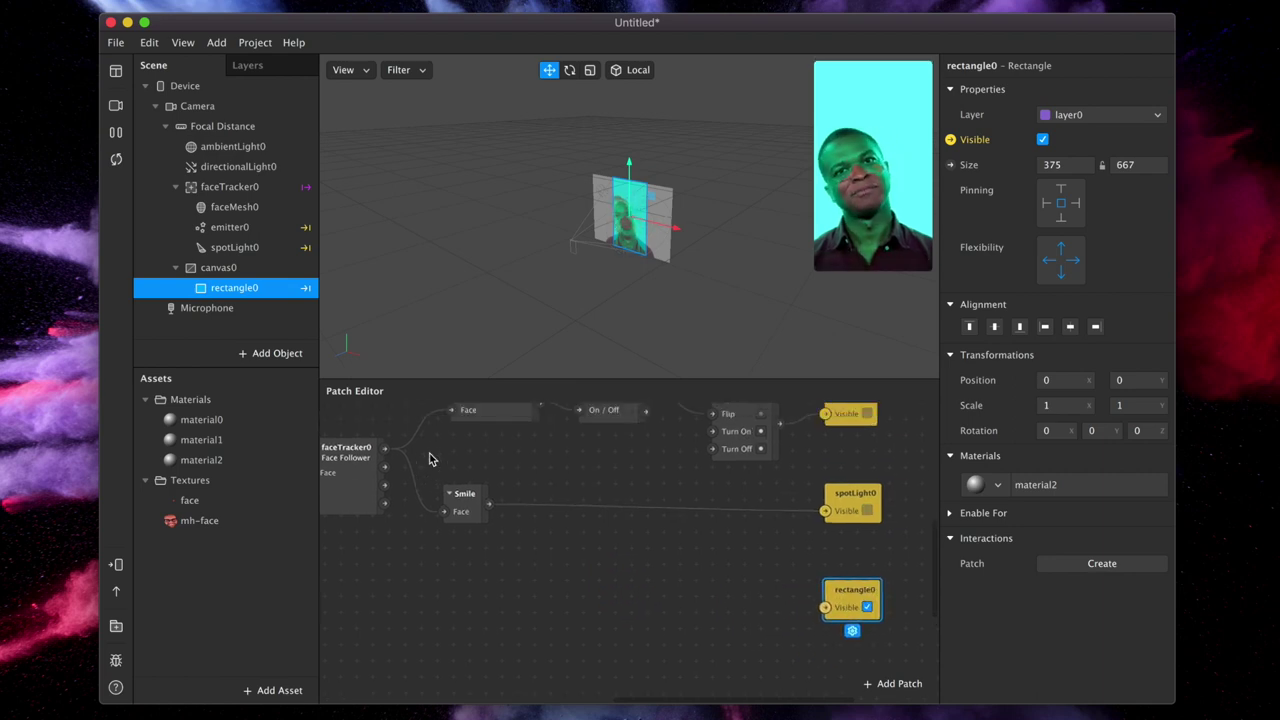
{"action": "left_click_drag", "start_coordinate": [386, 449], "coordinate": [465, 608]}
{"action": "left_click", "coordinate": [199, 354]}
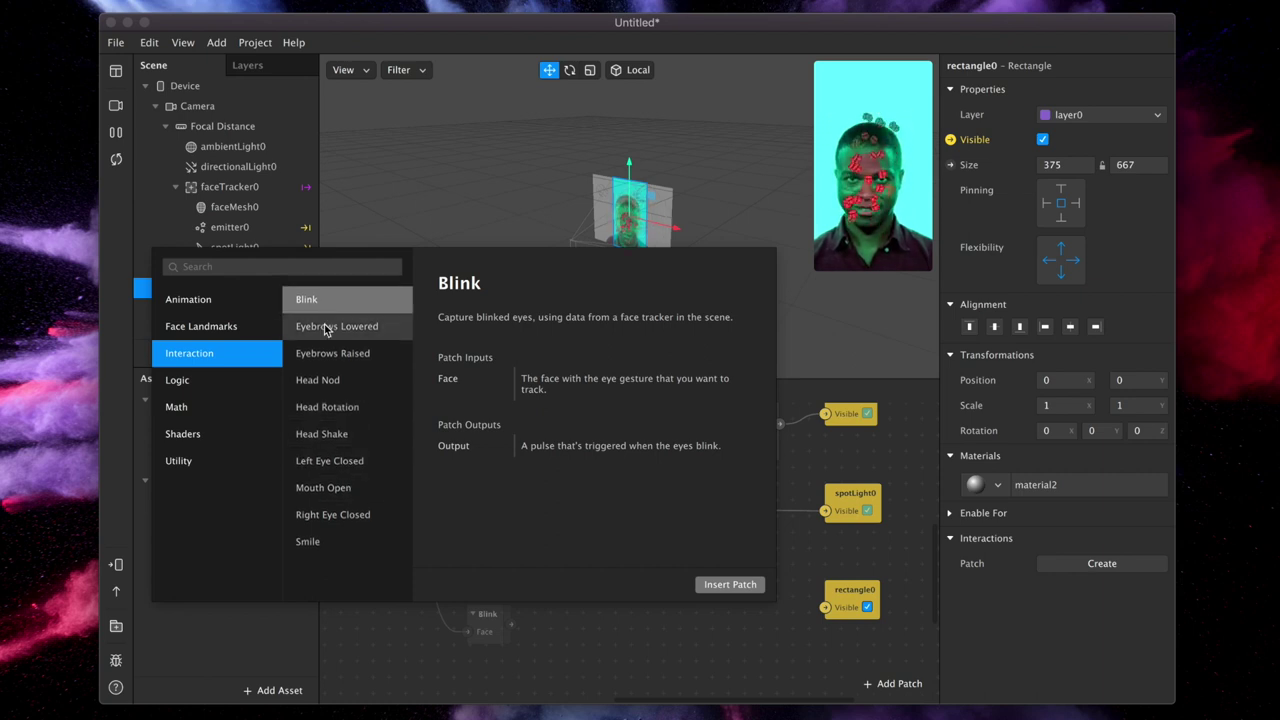
{"action": "left_click", "coordinate": [358, 521]}
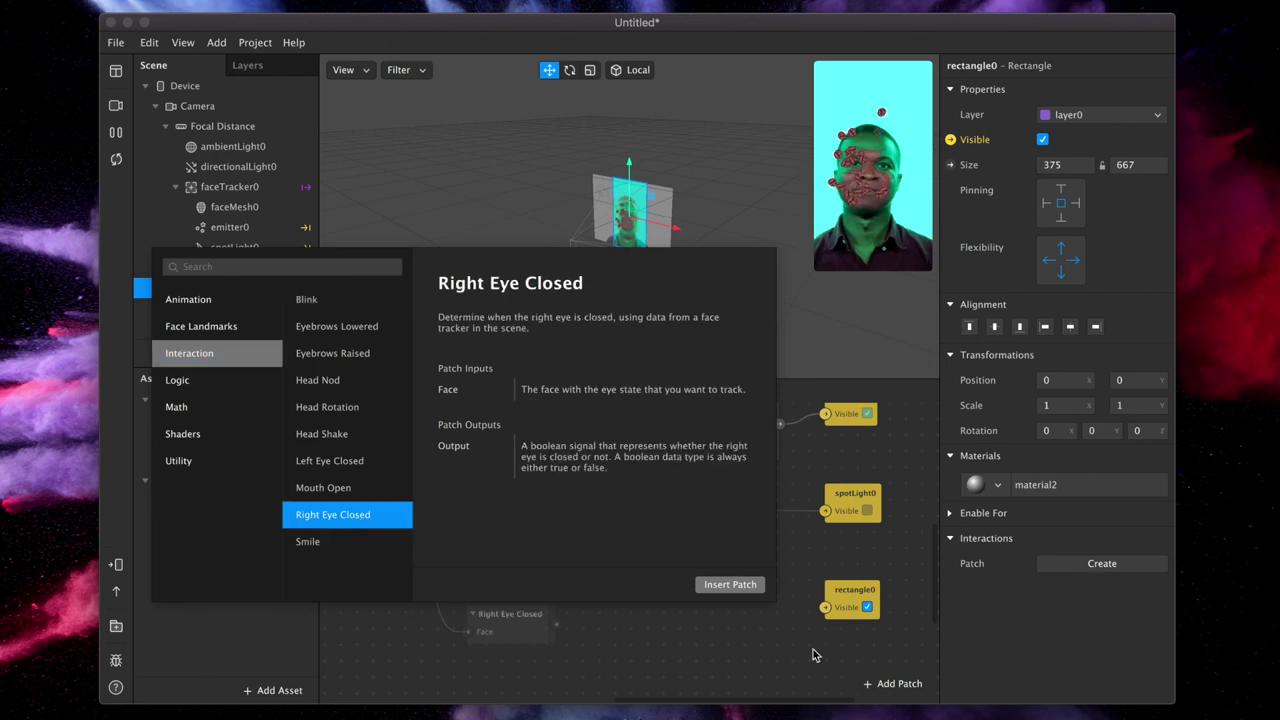
{"action": "left_click", "coordinate": [730, 585]}
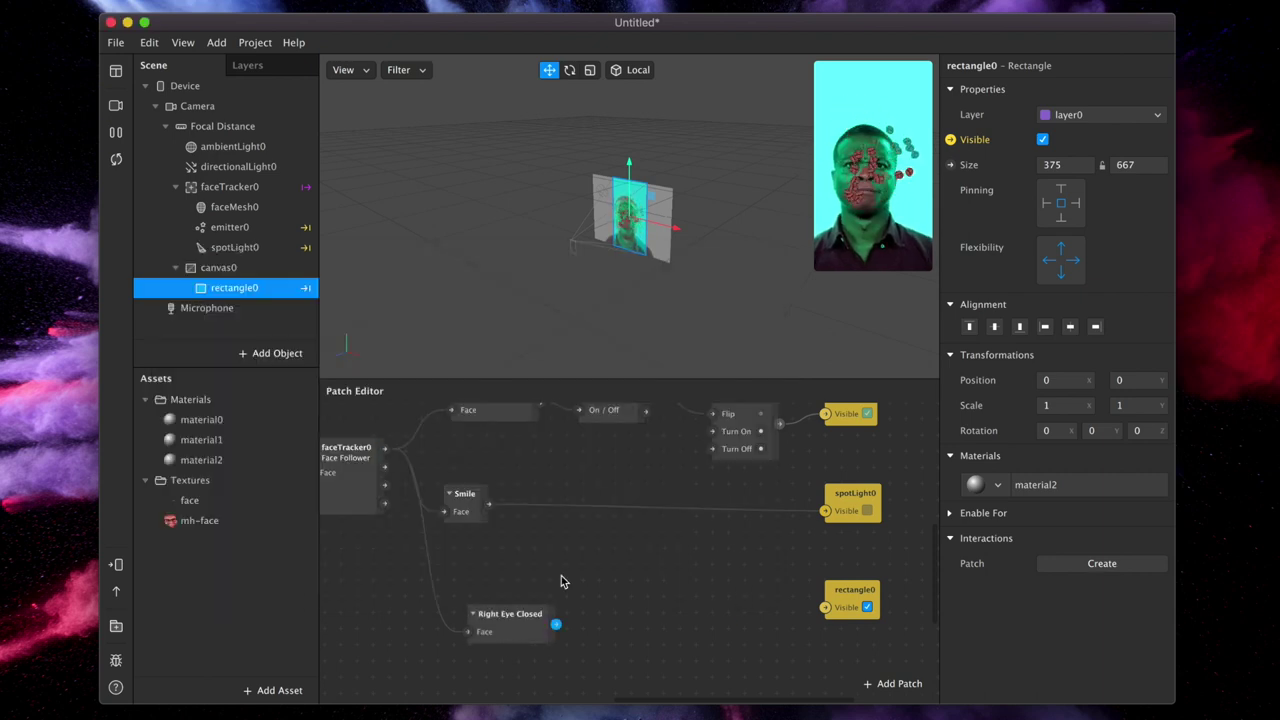
Chain a Switch off Right Eye Closed and wire its output to rectangle0's visibility.
{"action": "scroll", "coordinate": [560, 580], "scroll_direction": "up", "scroll_amount": 2}
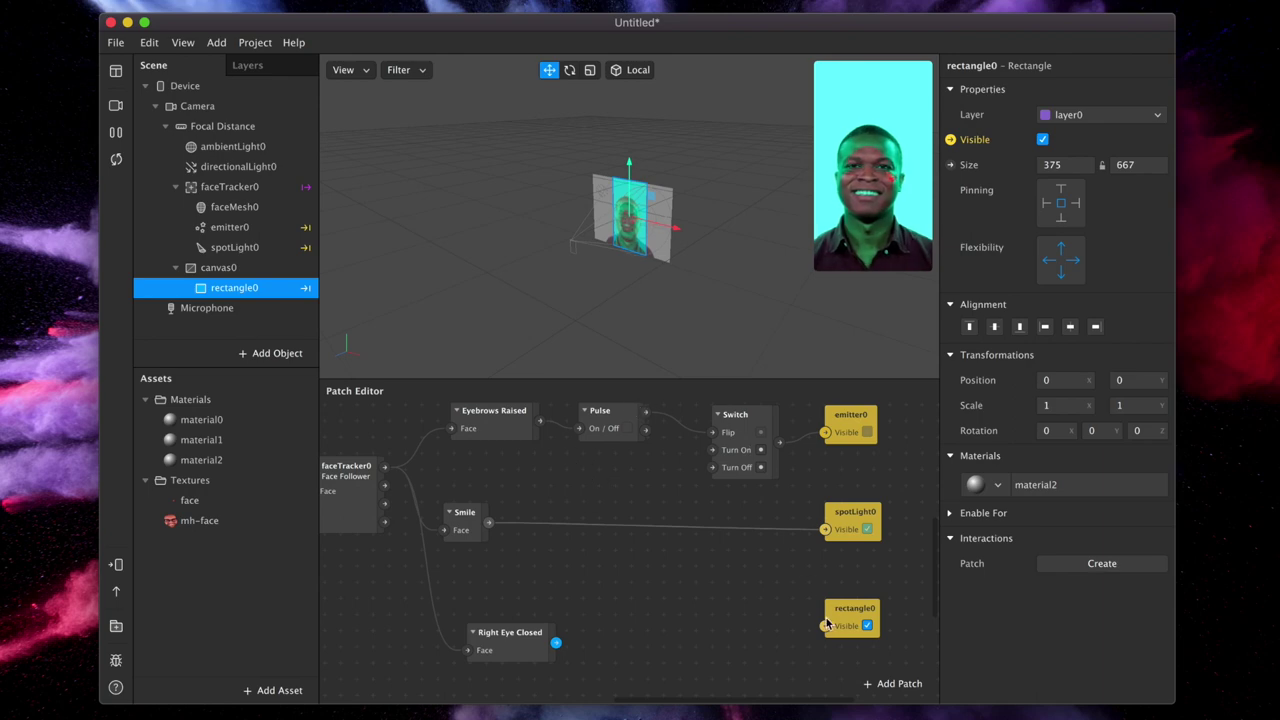
{"action": "left_click_drag", "start_coordinate": [556, 642], "coordinate": [612, 643]}
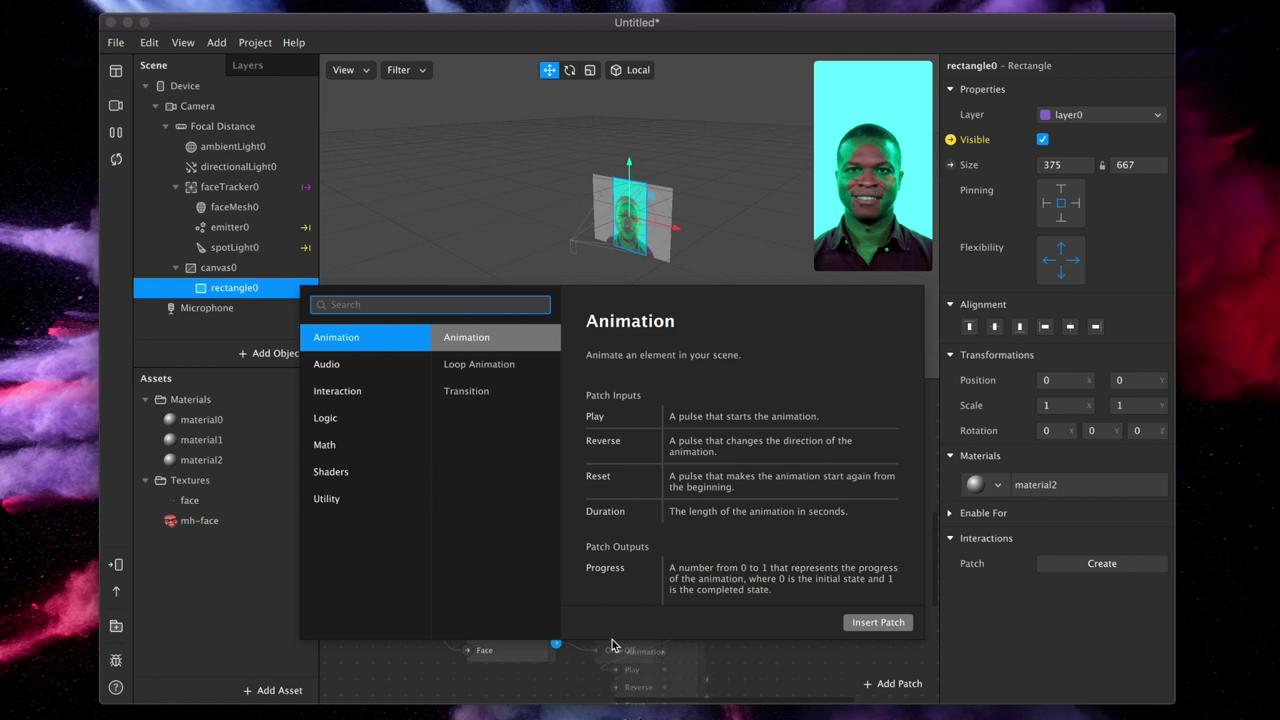
{"action": "type", "text": "switch"}
{"action": "left_click", "coordinate": [346, 366]}
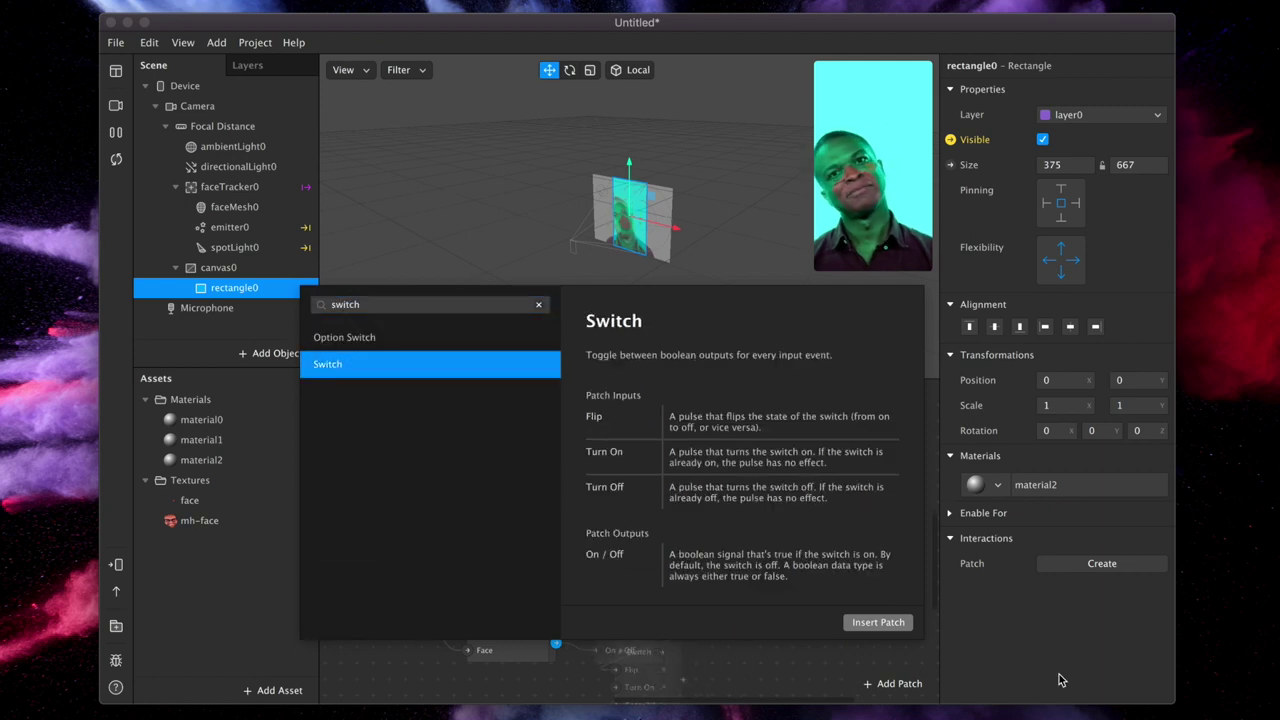
{"action": "left_click", "coordinate": [890, 622]}
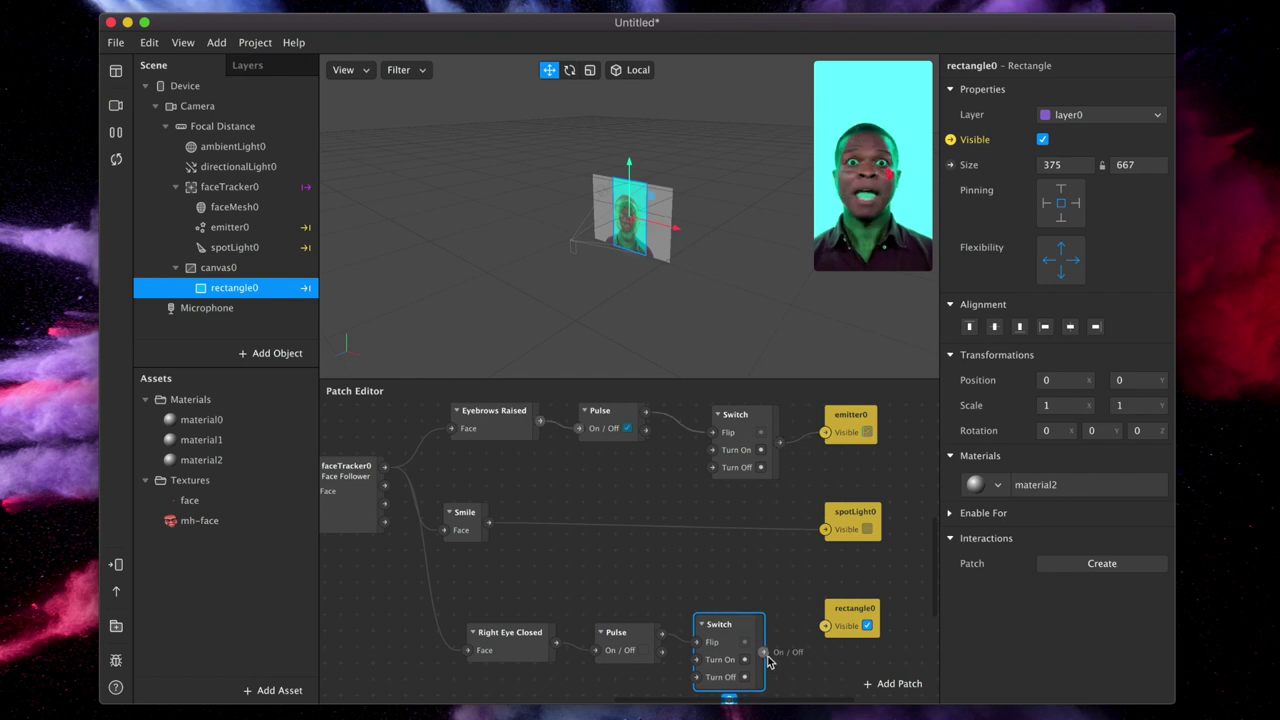
{"action": "left_click_drag", "start_coordinate": [765, 652], "coordinate": [826, 625]}
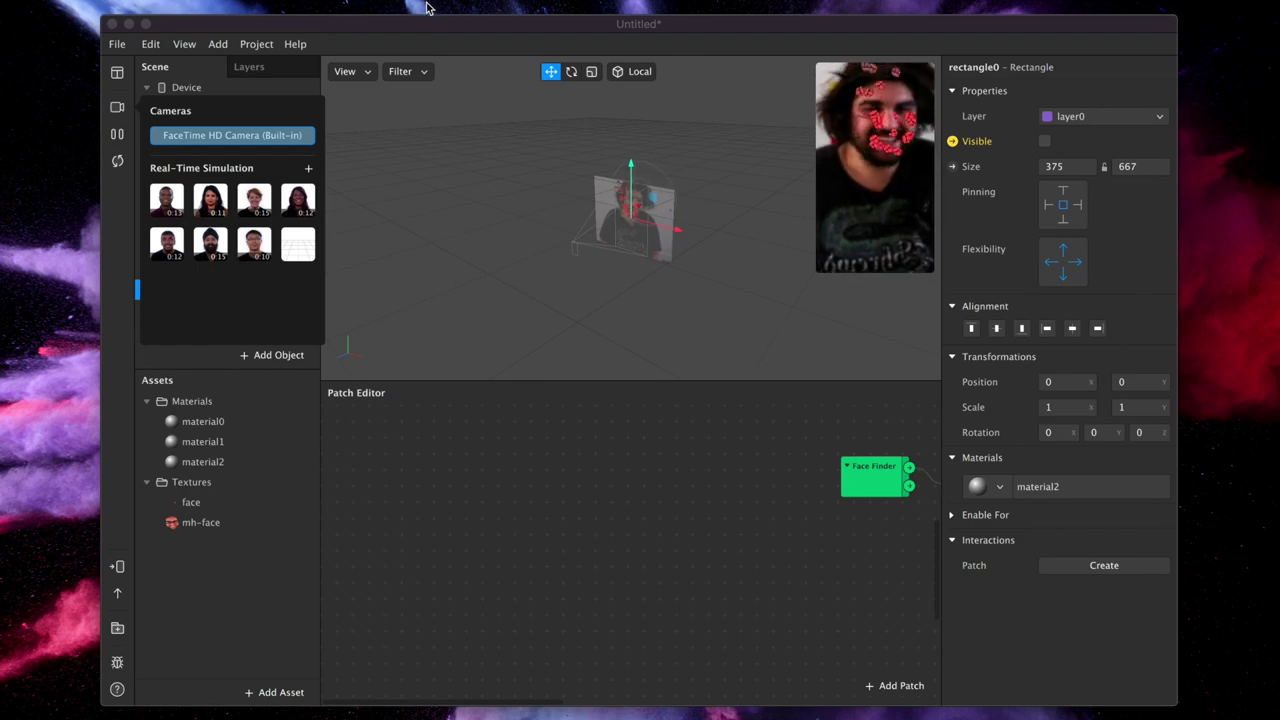
Test the face gesture toggles in the live preview.
{"action": "key", "text": "space"}
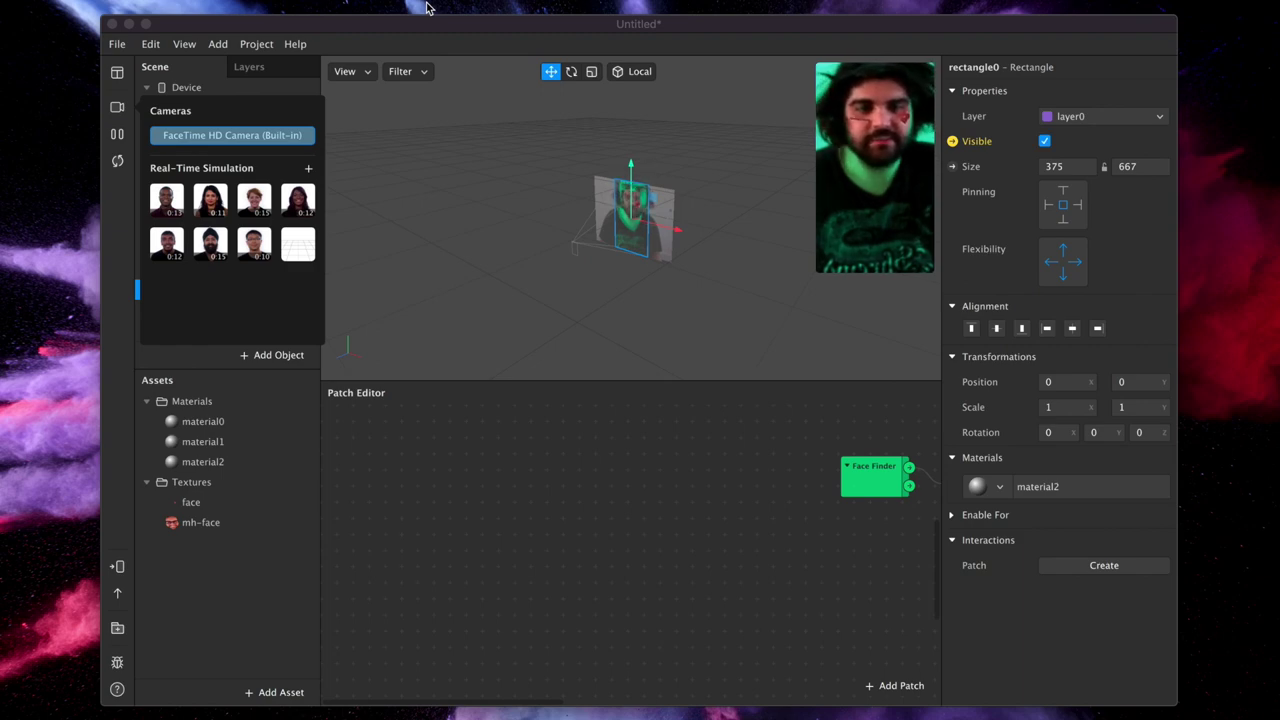
{"action": "key", "text": "space"}
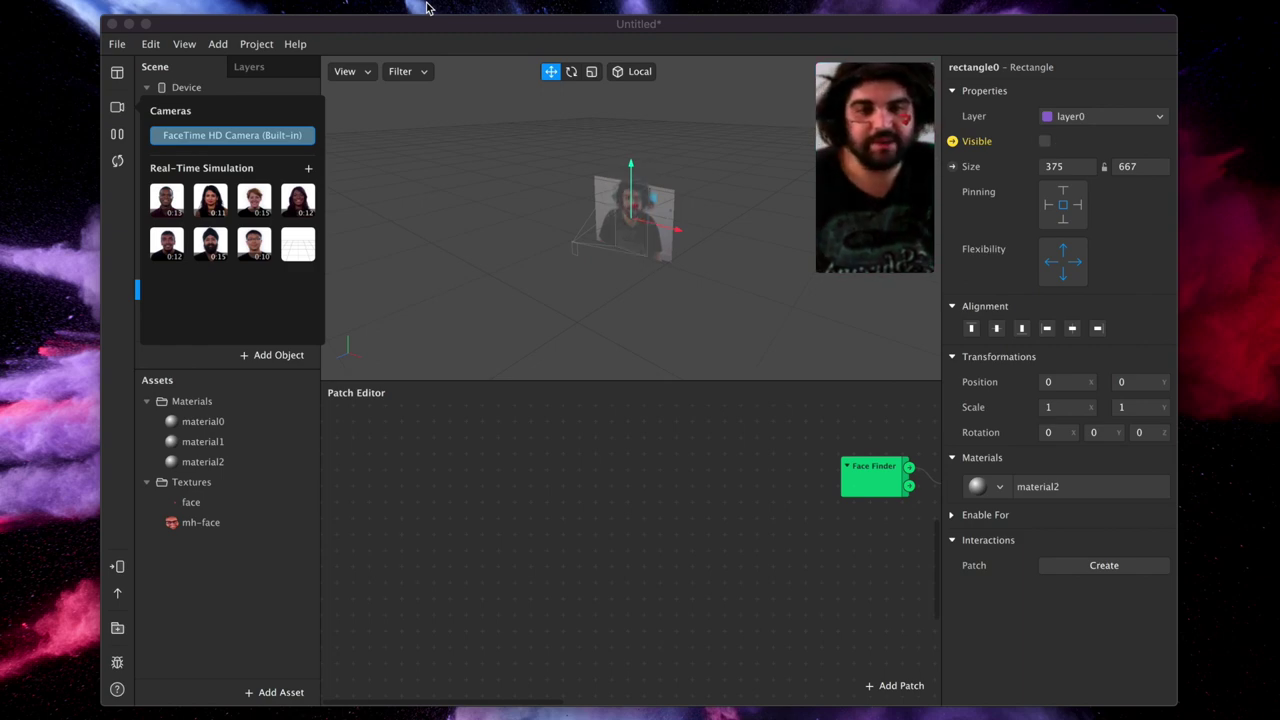
{"action": "key", "text": "space"}
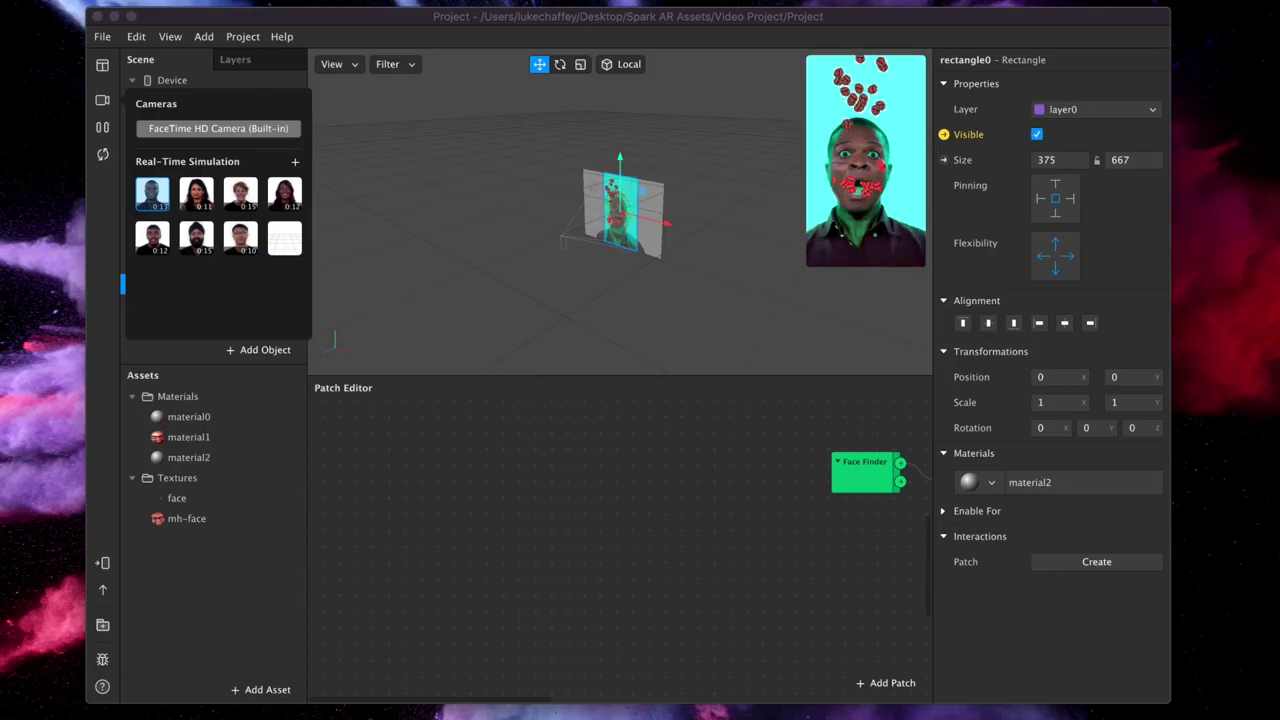
Export the effect as 'Video Export' into the Video Project folder, then launch Spark AR Hub.
{"action": "left_click", "coordinate": [103, 37]}
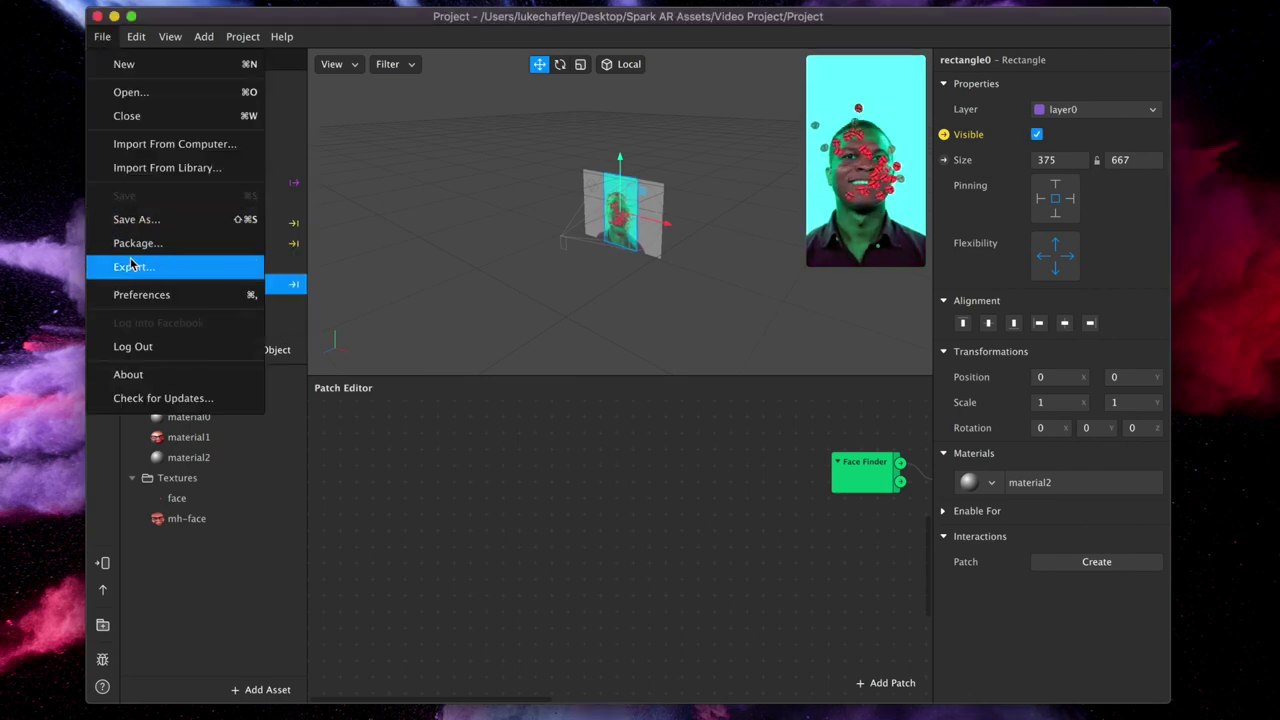
{"action": "left_click", "coordinate": [183, 266]}
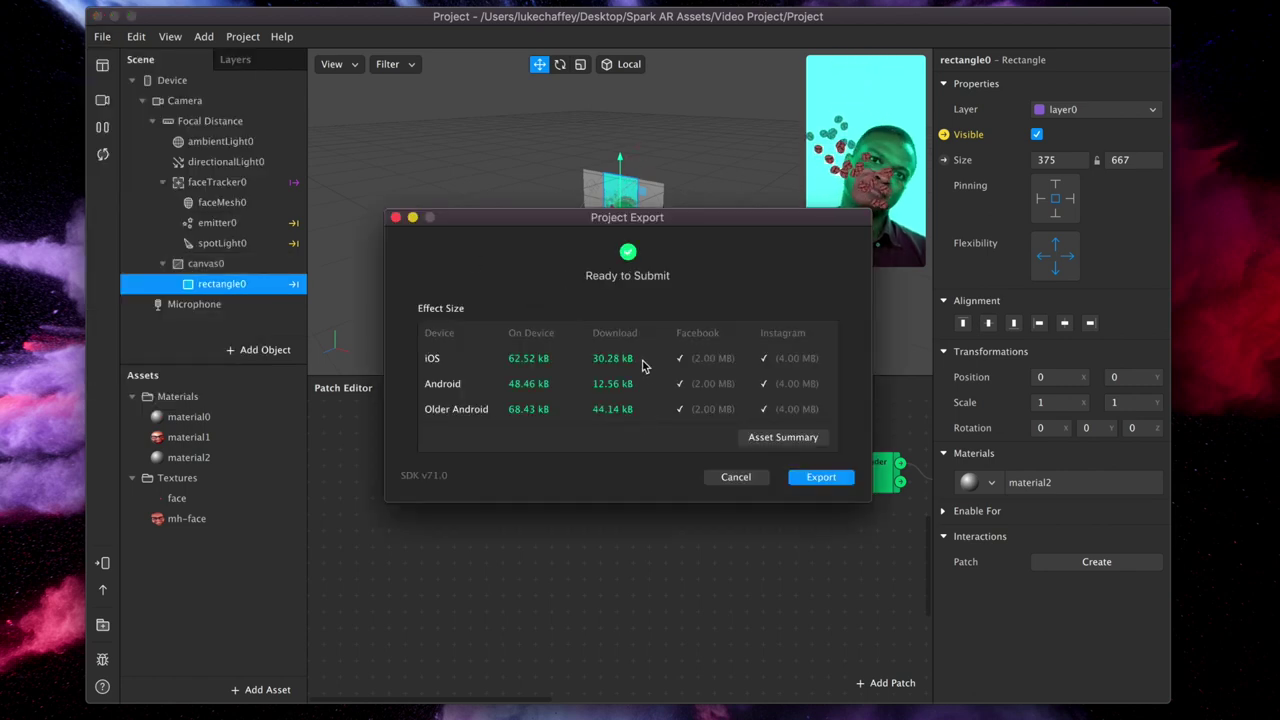
{"action": "left_click", "coordinate": [815, 478]}
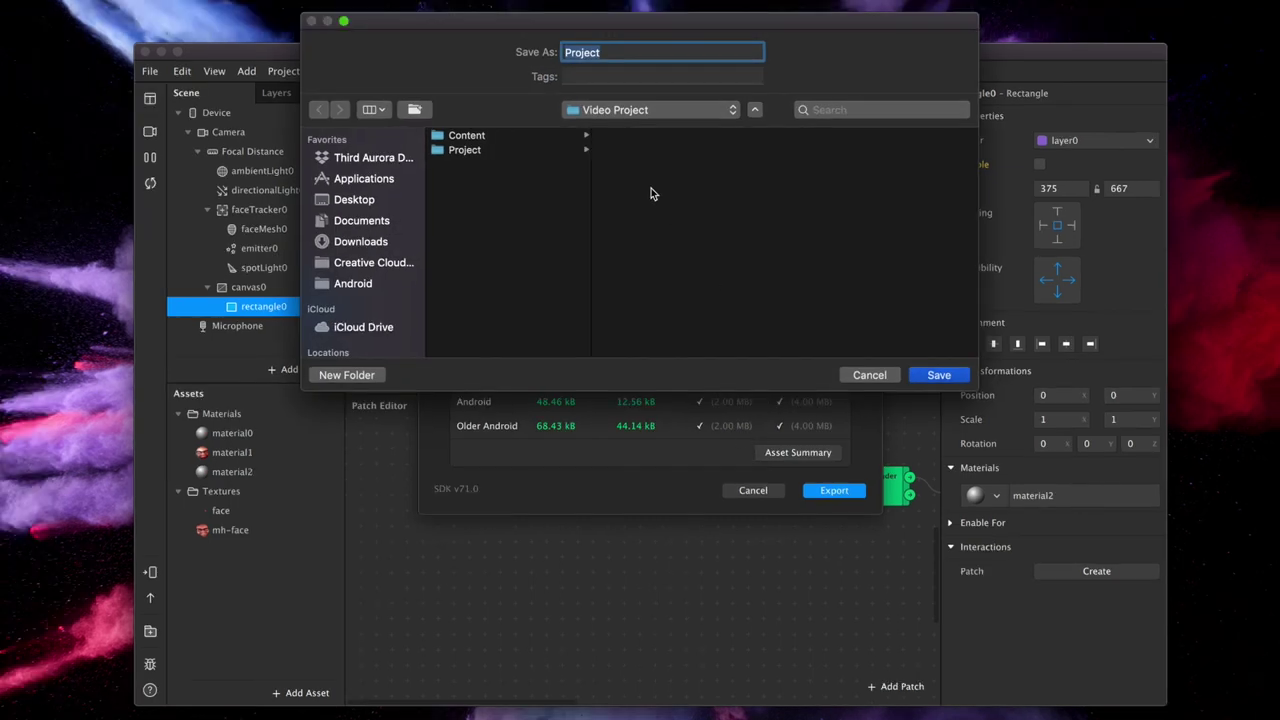
{"action": "type", "text": "Video Export"}
{"action": "key", "text": "Return"}
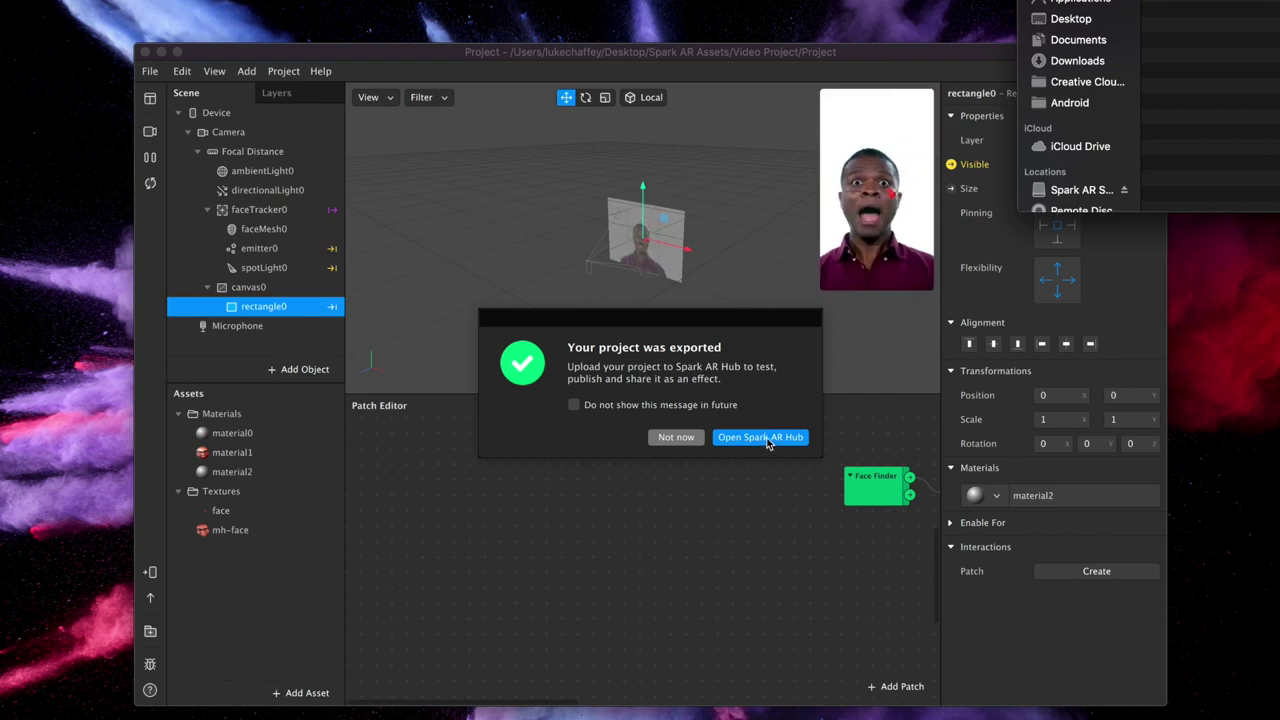
{"action": "left_click", "coordinate": [765, 438]}
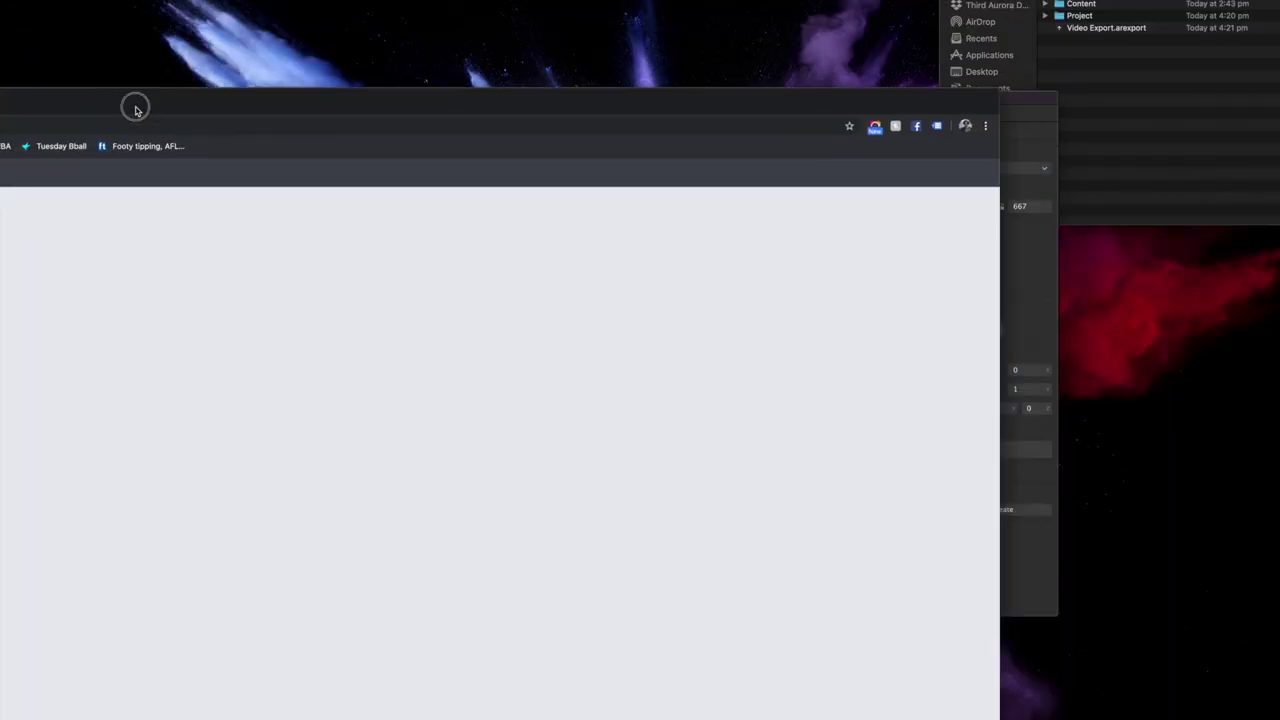
Bring the Chrome window into view and start a new effect upload in Spark AR Hub.
{"action": "left_click_drag", "start_coordinate": [135, 108], "coordinate": [404, 39]}
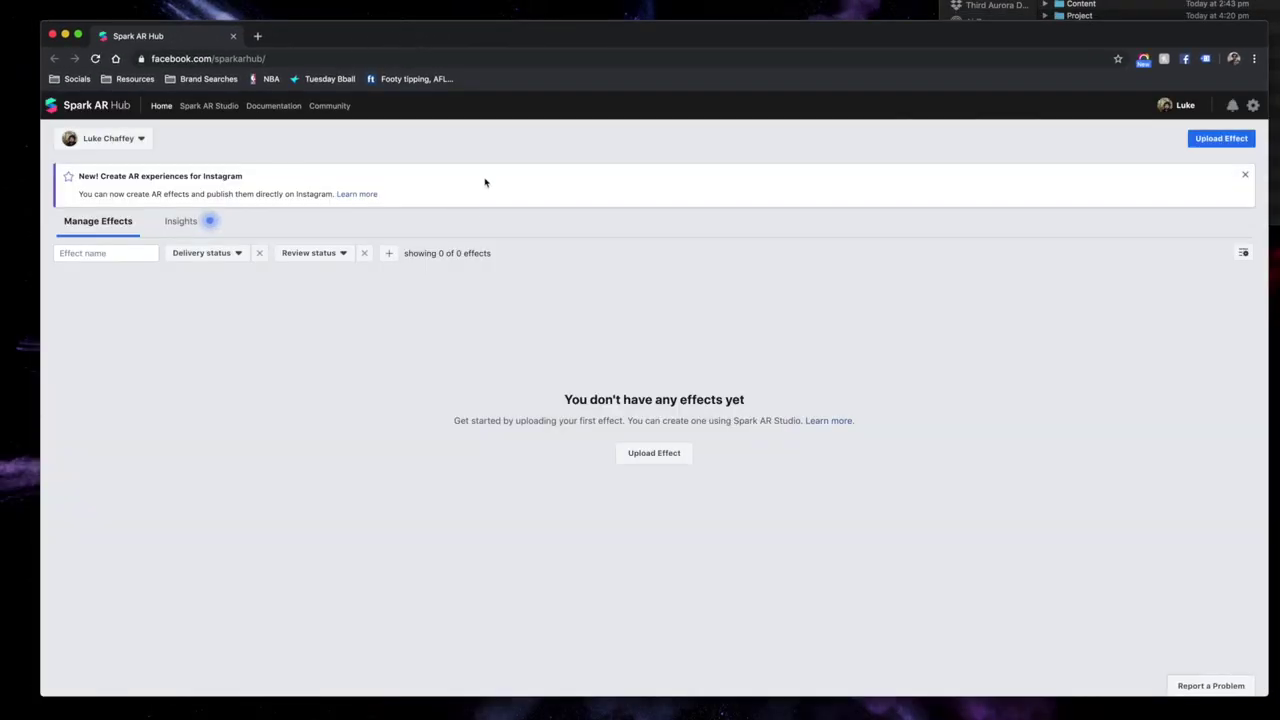
{"action": "left_click", "coordinate": [656, 463]}
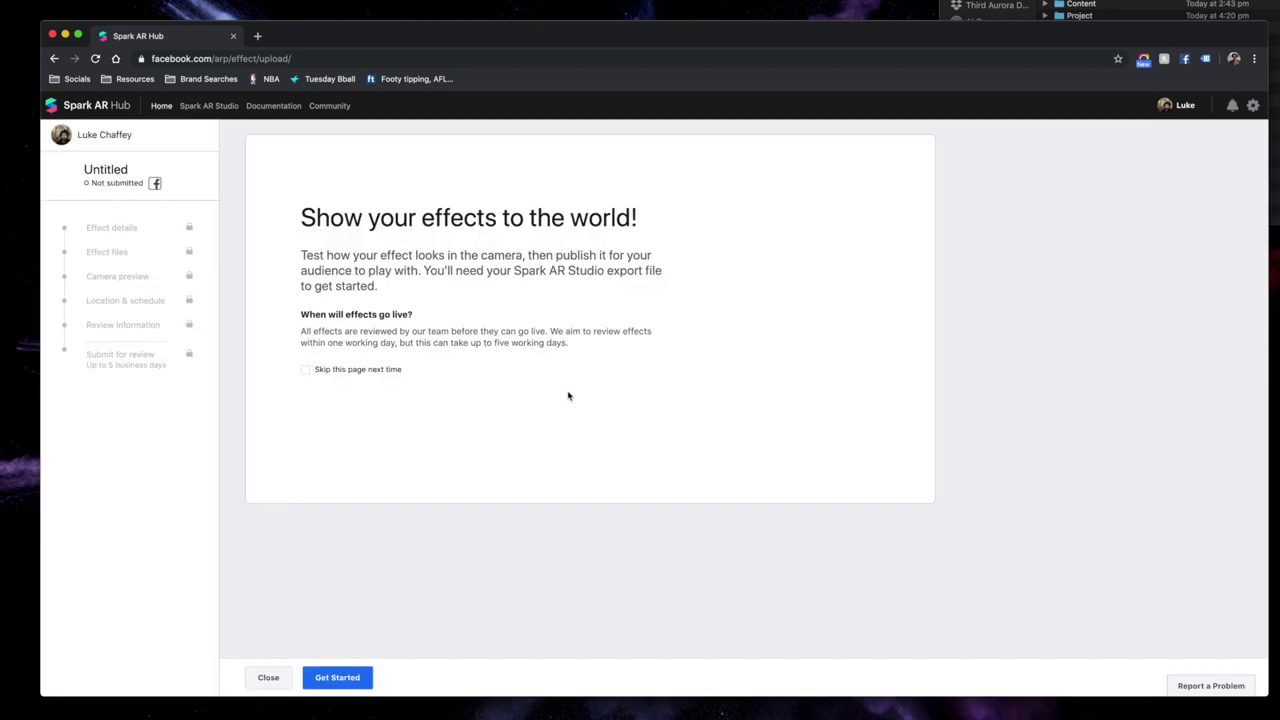
{"action": "left_click", "coordinate": [350, 676]}
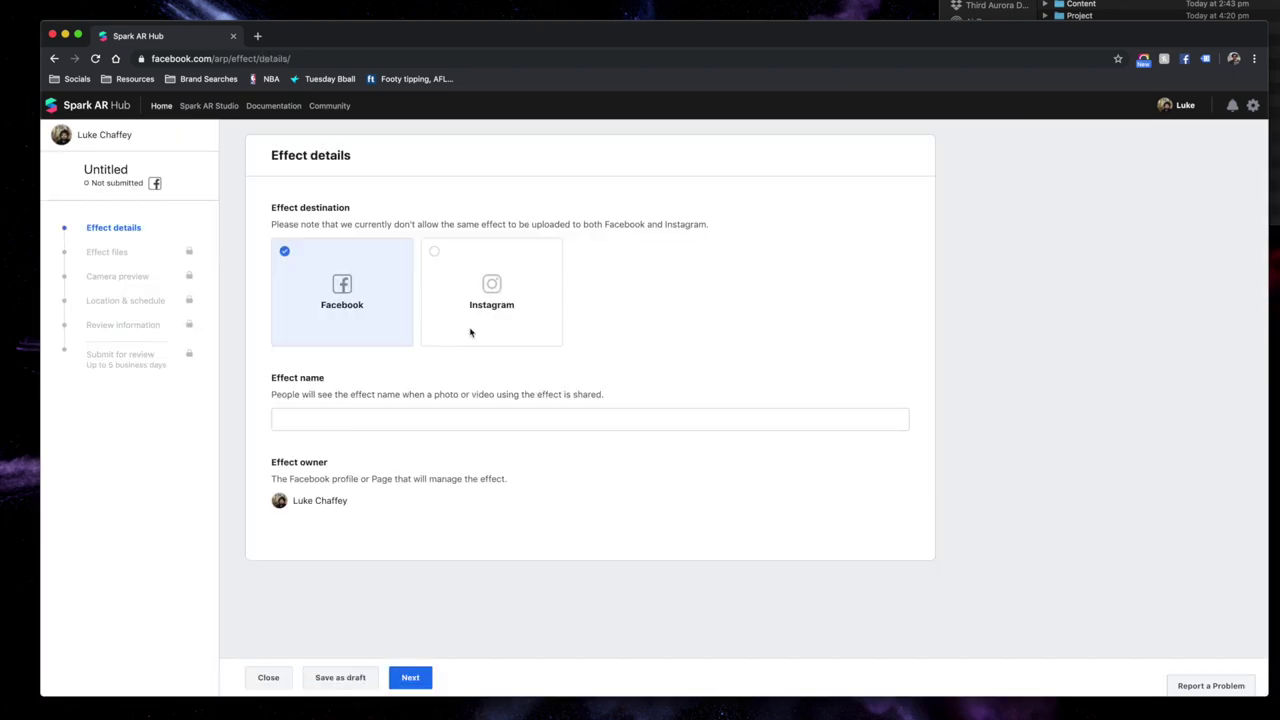
{"action": "left_click", "coordinate": [463, 283]}
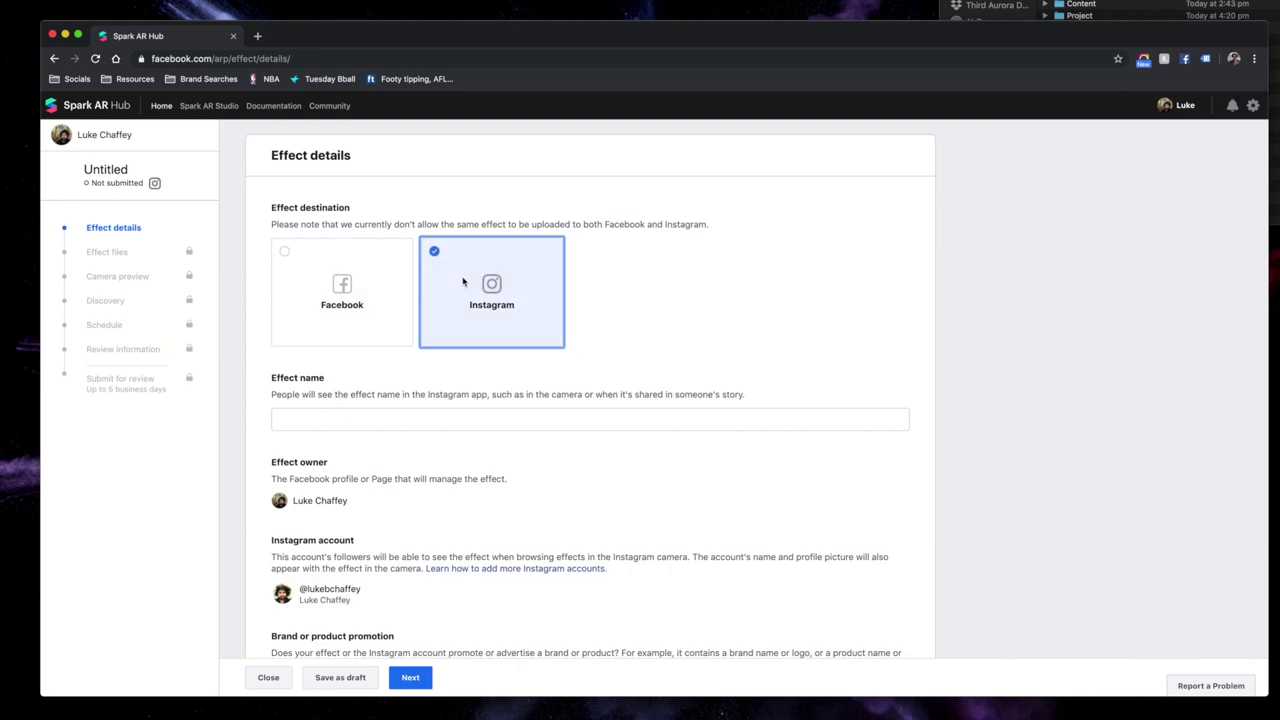
{"action": "left_click", "coordinate": [411, 422]}
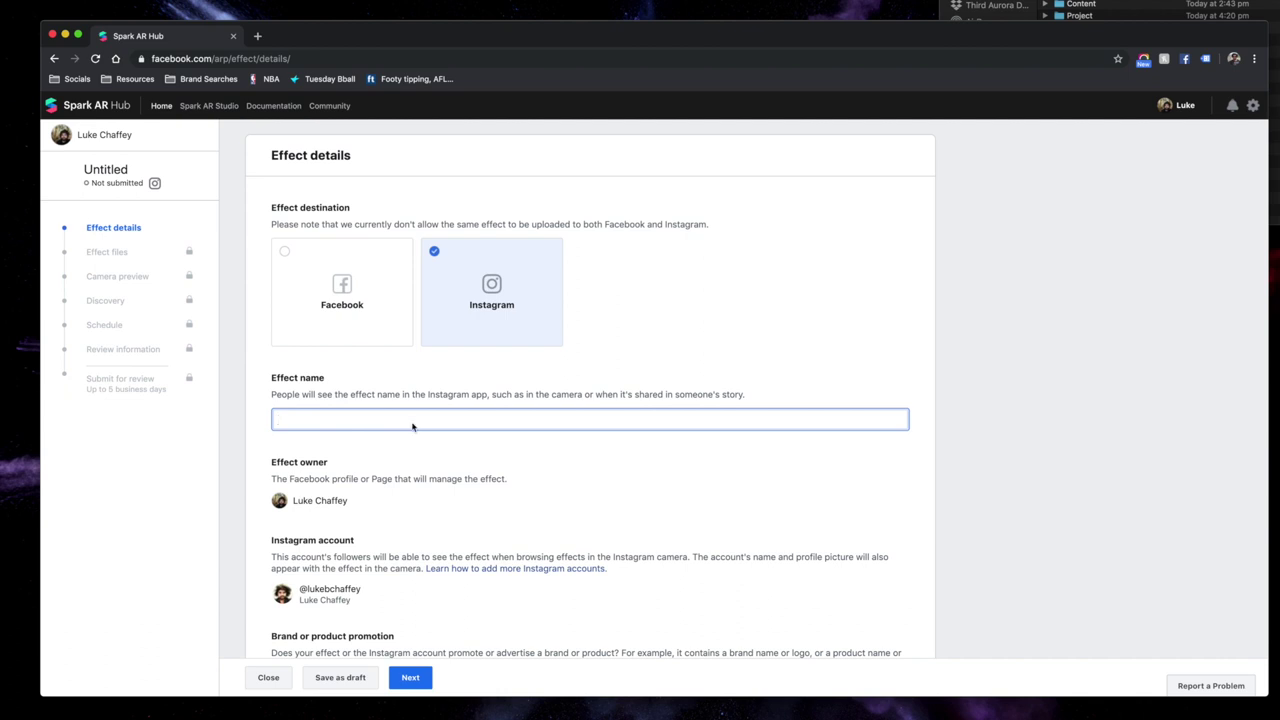
{"action": "type", "text": "We Love Matt"}
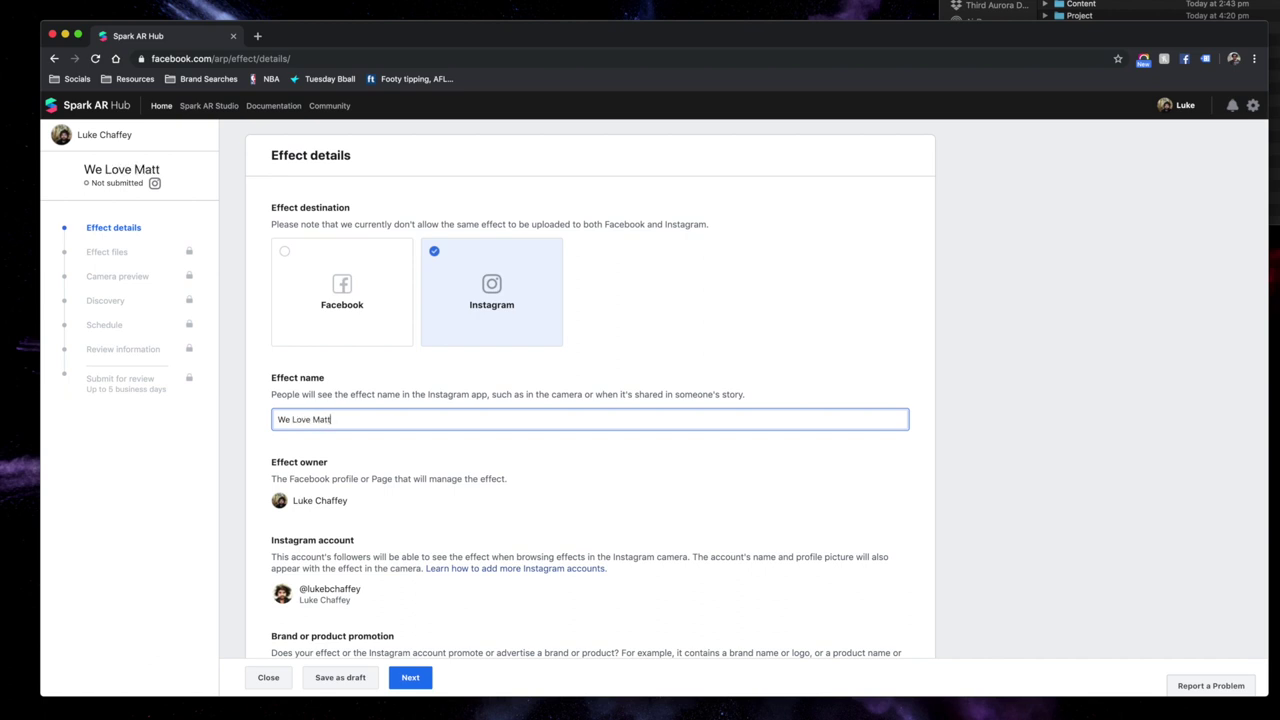
{"action": "type", "text": " H"}
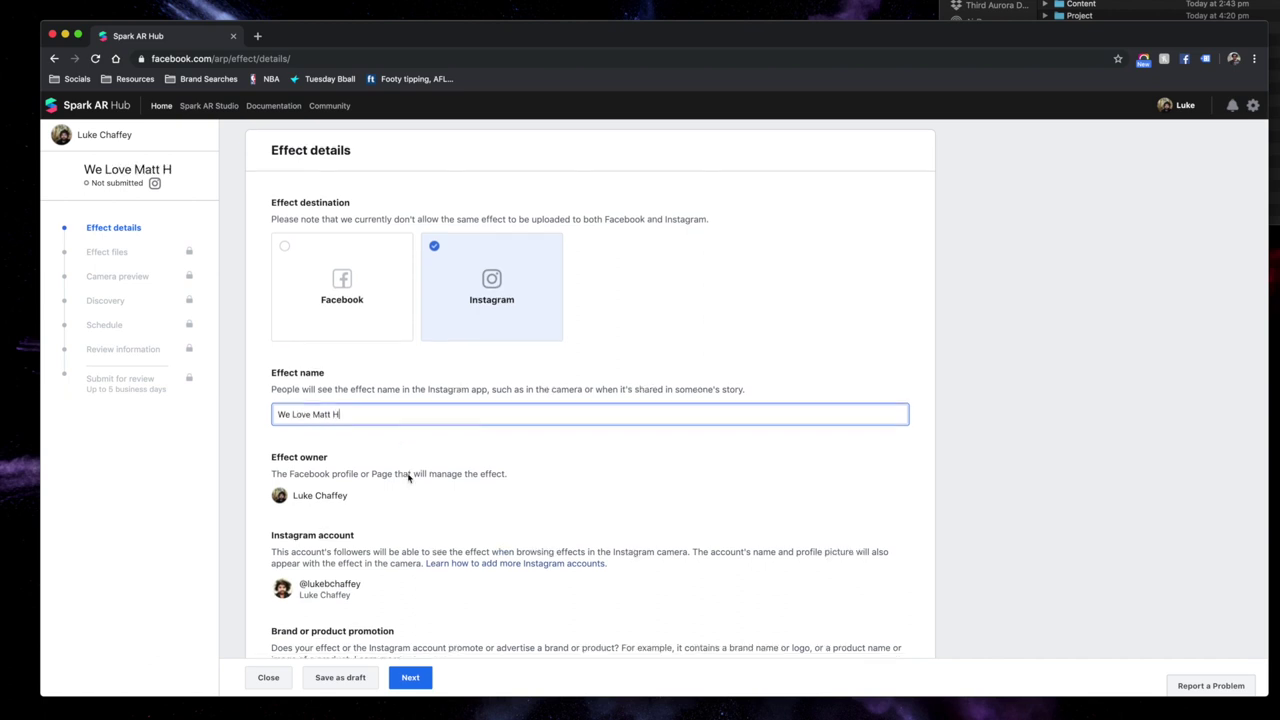
{"action": "scroll", "coordinate": [408, 478], "scroll_direction": "down", "scroll_amount": 2}
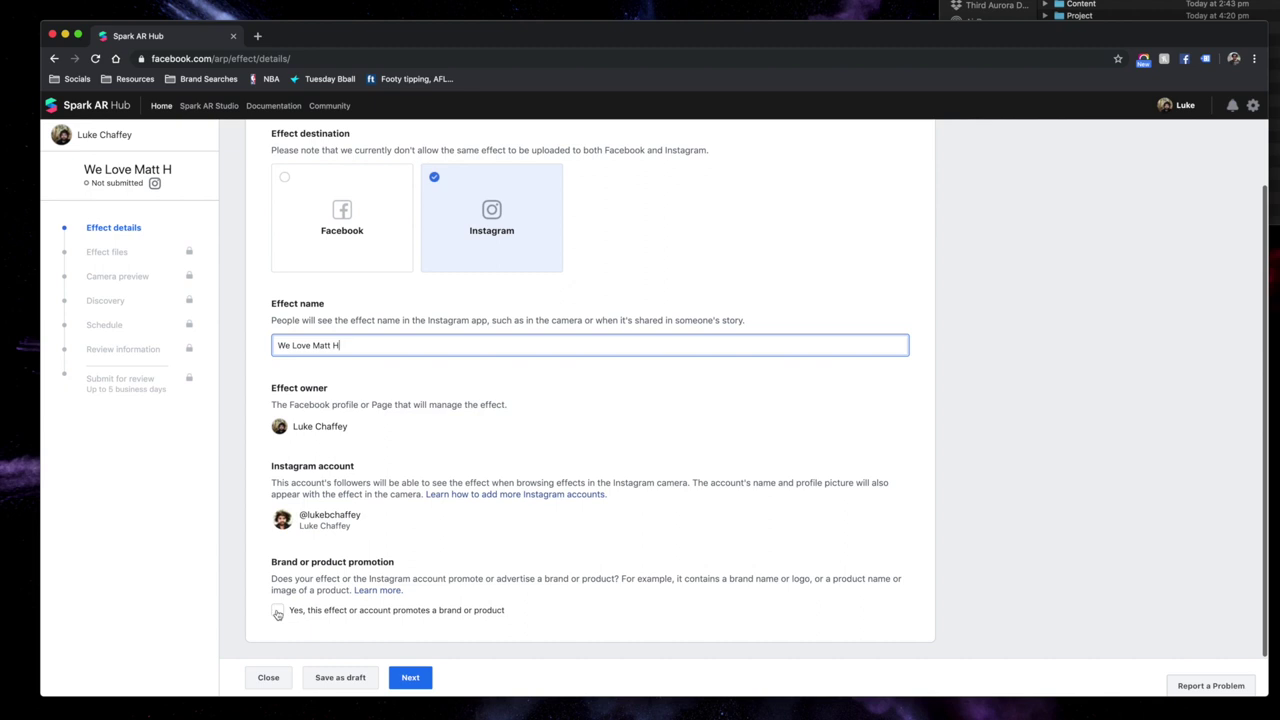
{"action": "left_click", "coordinate": [412, 676]}
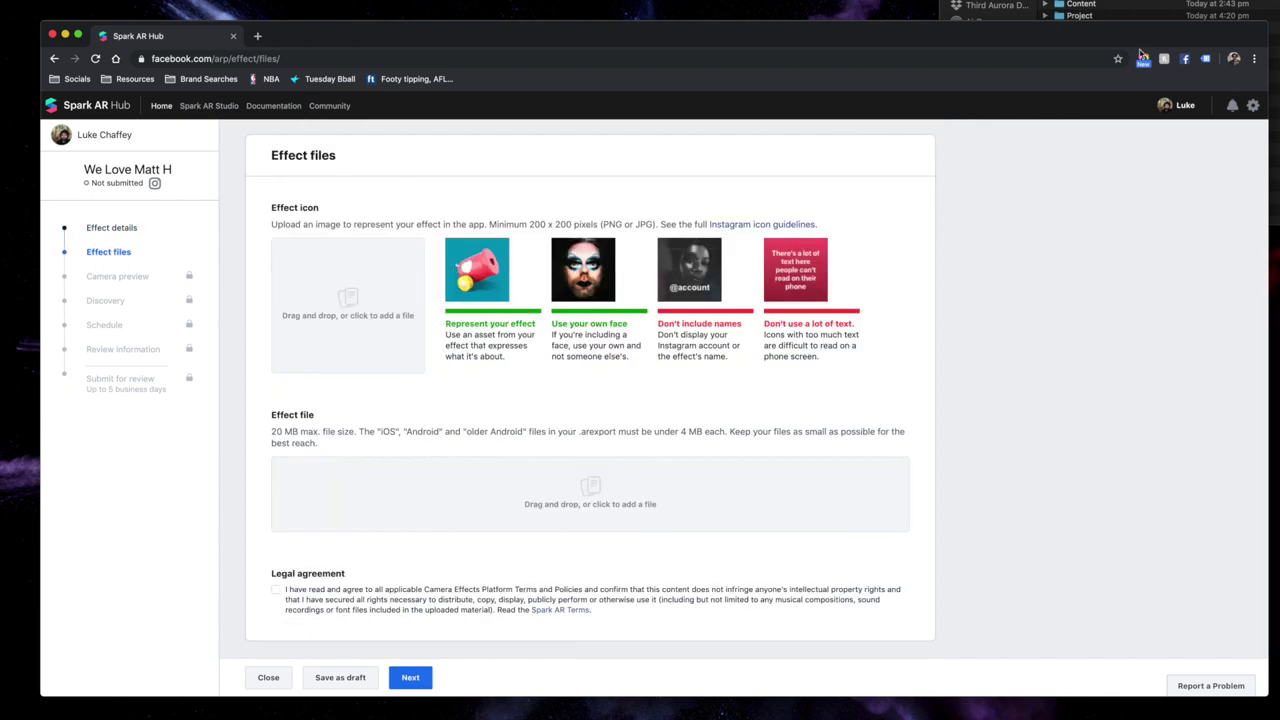
Add the portrait photo from Demo Assets as the effect icon and confirm the crop.
{"action": "key", "text": "super+Tab"}
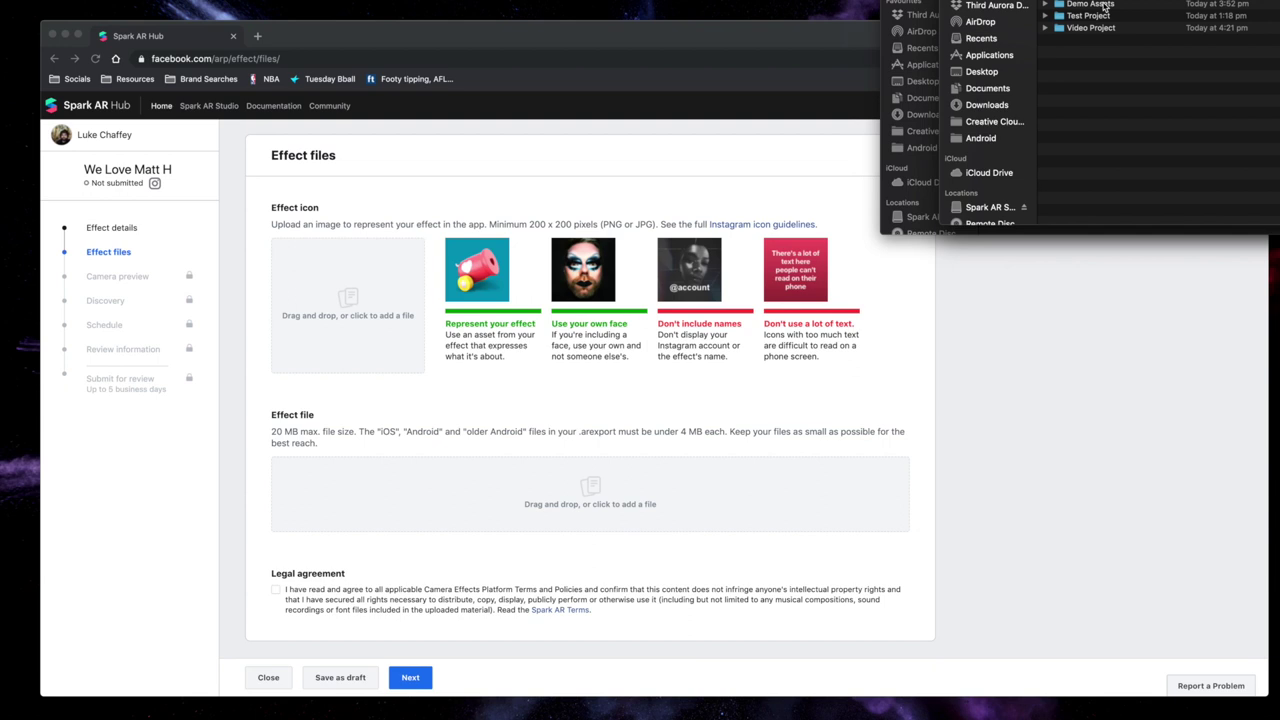
{"action": "double_click", "coordinate": [1104, 8]}
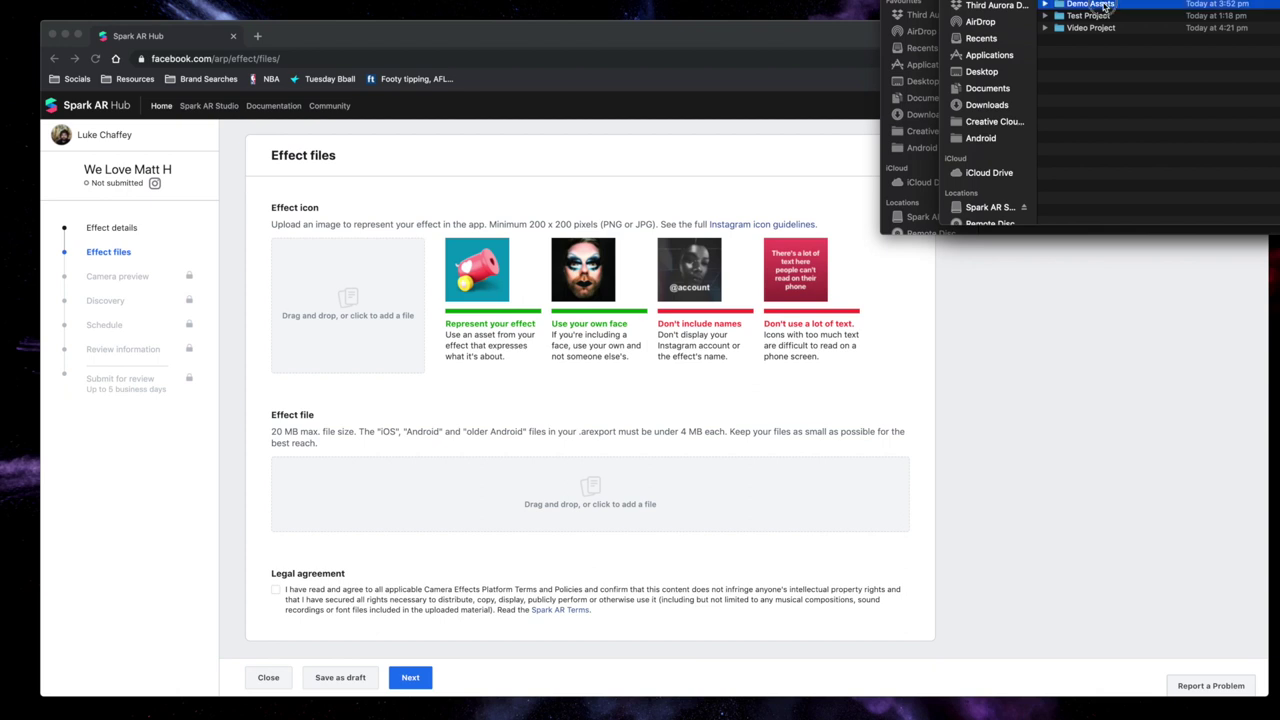
{"action": "left_click", "coordinate": [1106, 8]}
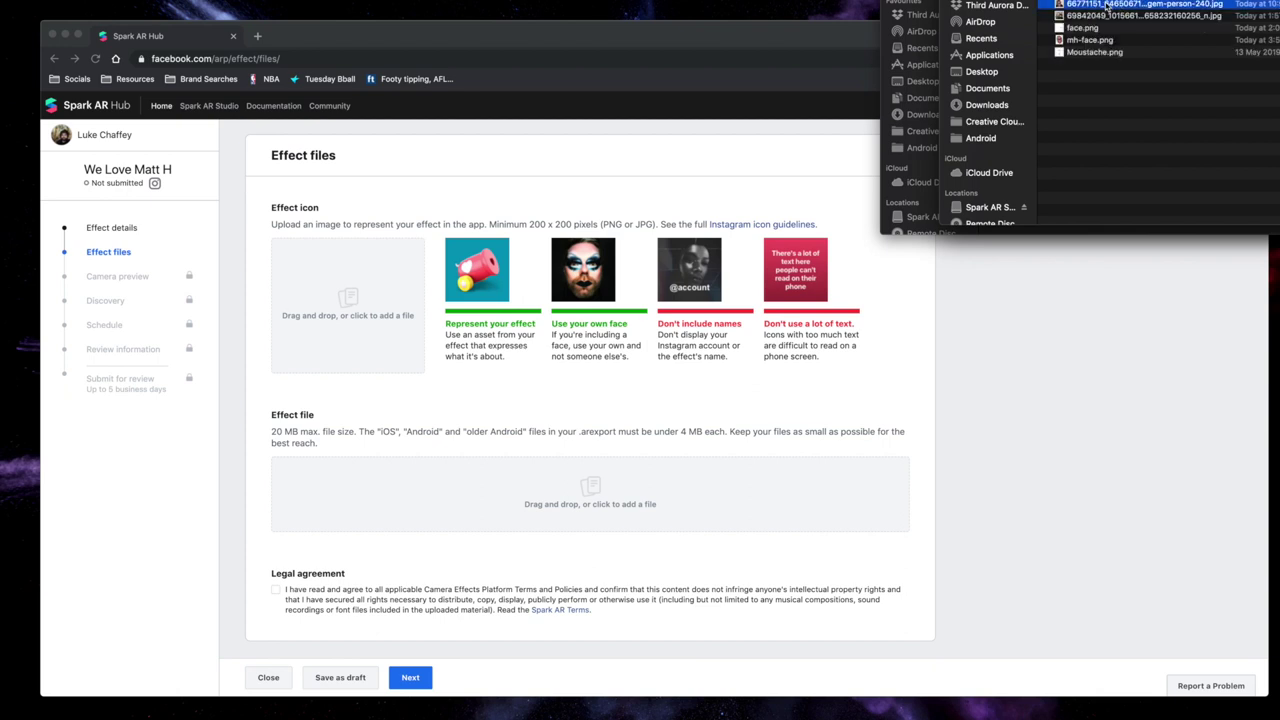
{"action": "left_click_drag", "start_coordinate": [1106, 8], "coordinate": [350, 335]}
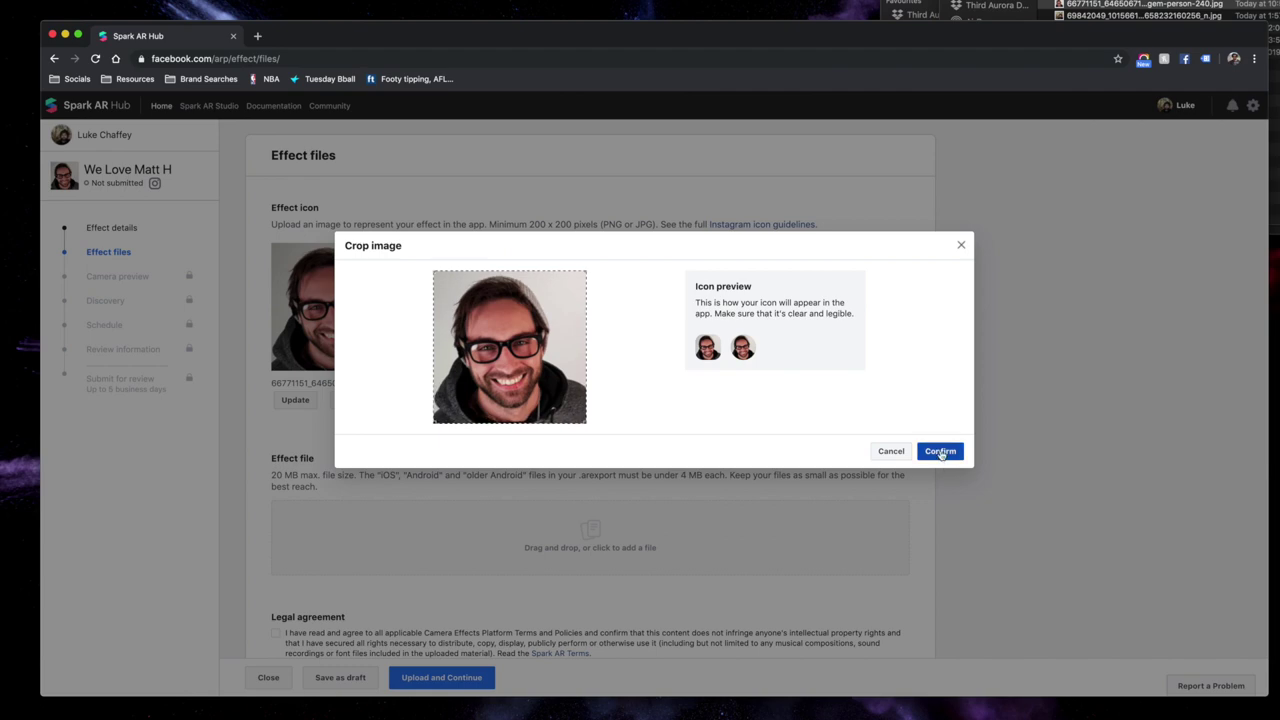
{"action": "left_click", "coordinate": [940, 451]}
Attach Video Export.arexport as the effect file, accept the legal agreement, and upload.
{"action": "scroll", "coordinate": [359, 388], "scroll_direction": "down", "scroll_amount": 1}
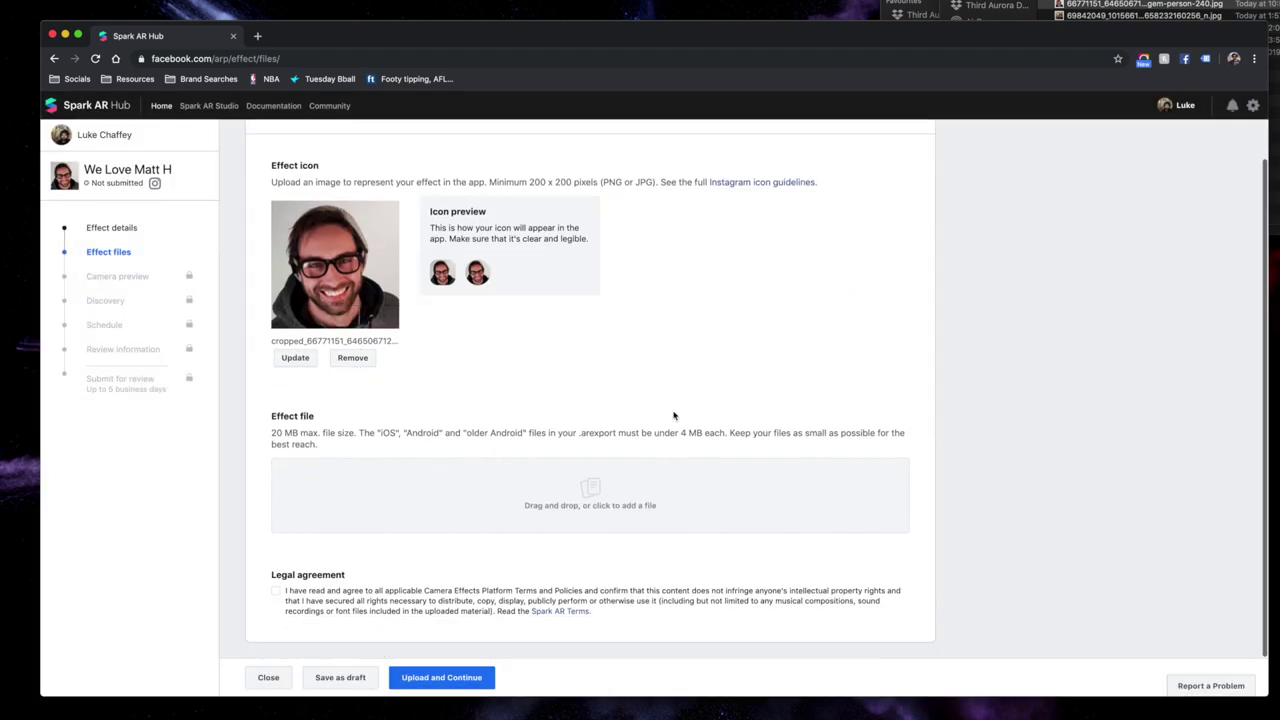
{"action": "left_click", "coordinate": [1060, 60]}
{"action": "left_click", "coordinate": [1047, 36]}
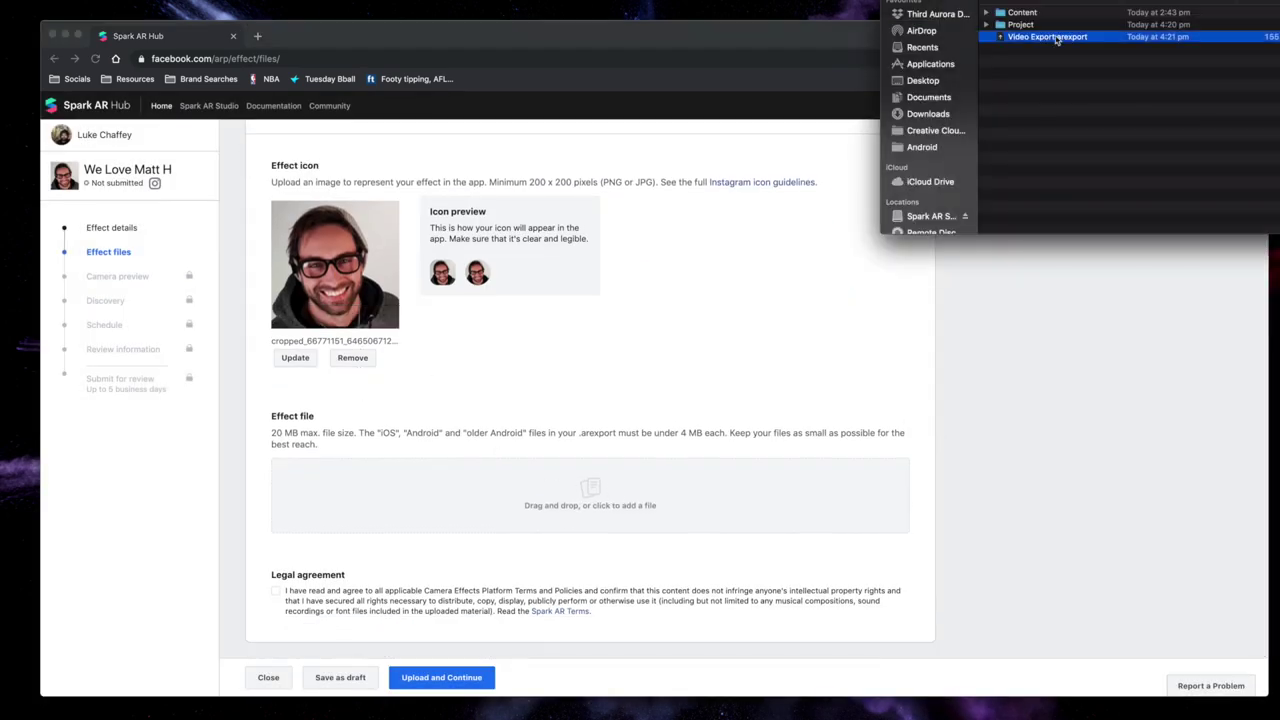
{"action": "left_click_drag", "start_coordinate": [1047, 36], "coordinate": [505, 512]}
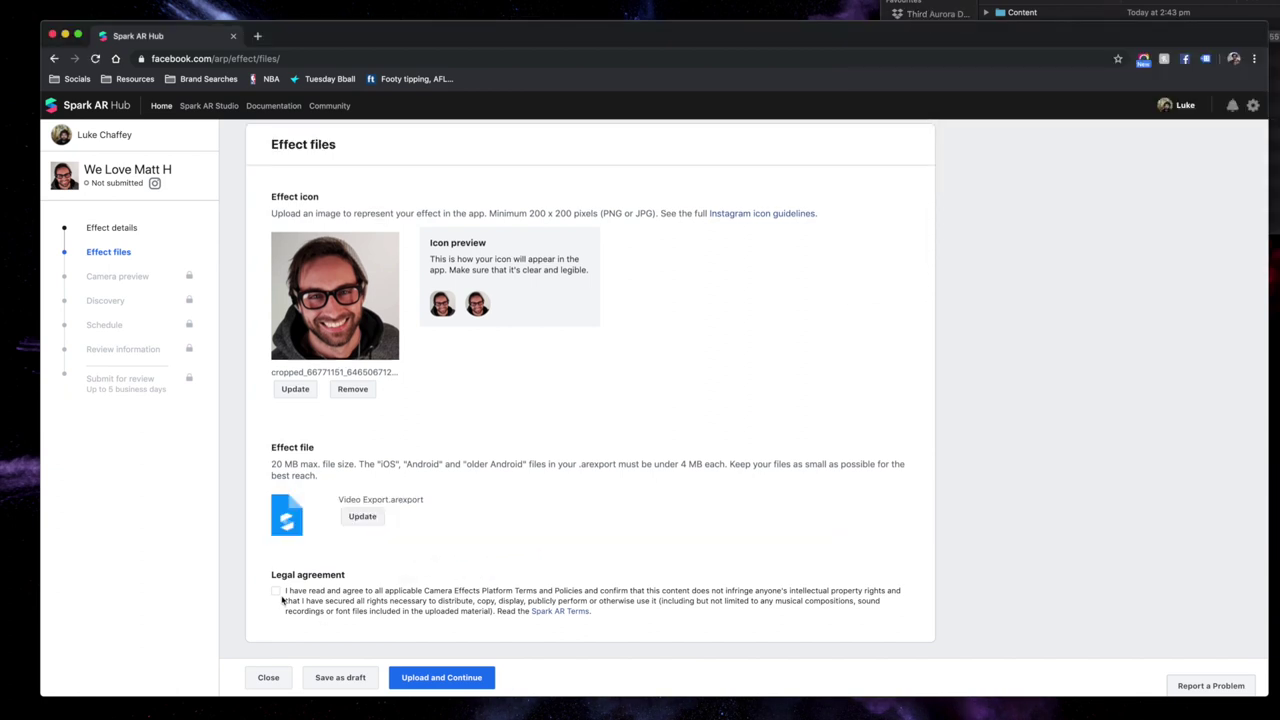
{"action": "left_click", "coordinate": [276, 591]}
{"action": "left_click", "coordinate": [450, 684]}
{"action": "left_click", "coordinate": [806, 433]}
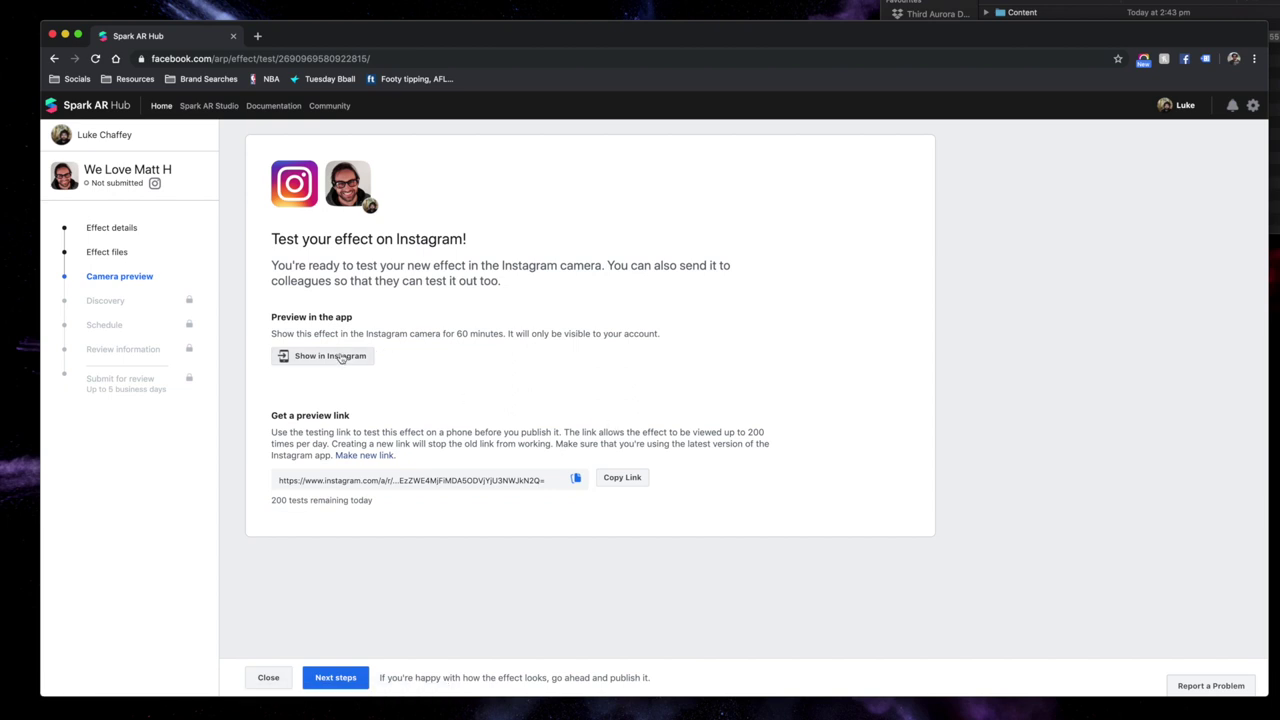
Enable the 60-minute Instagram camera preview and move on to the Discovery step.
{"action": "left_click", "coordinate": [341, 358]}
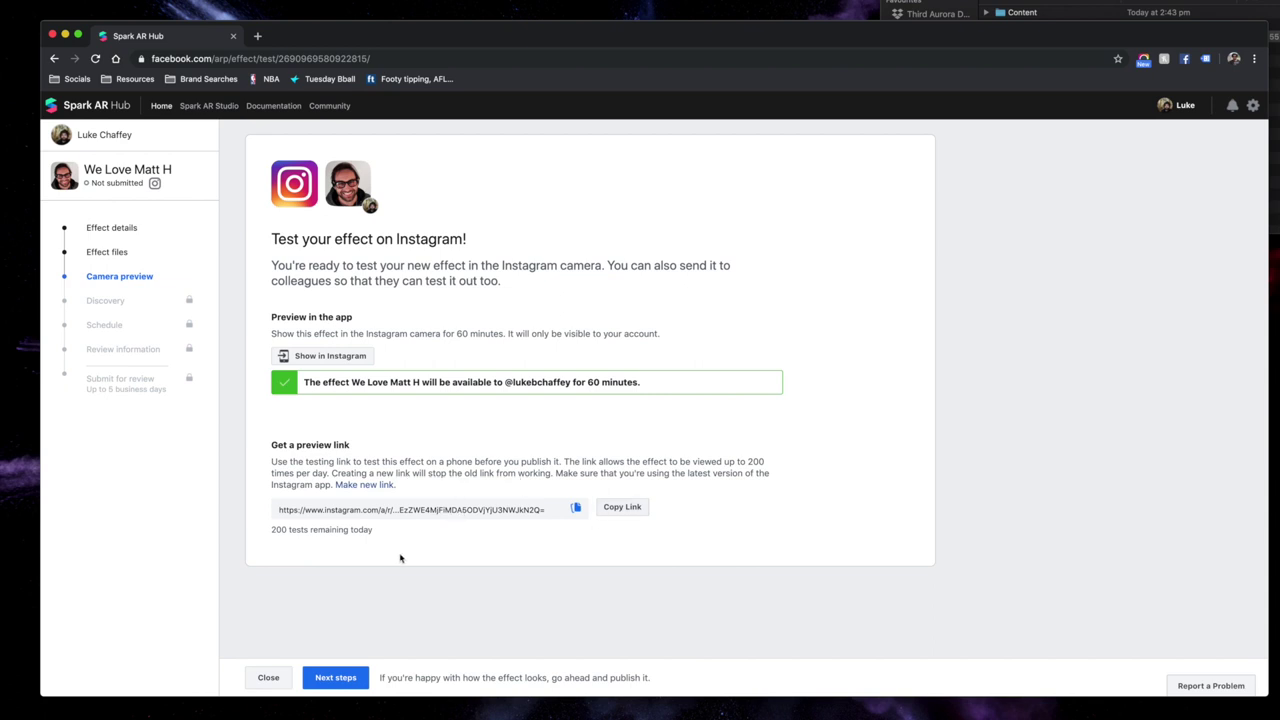
{"action": "left_click", "coordinate": [320, 678]}
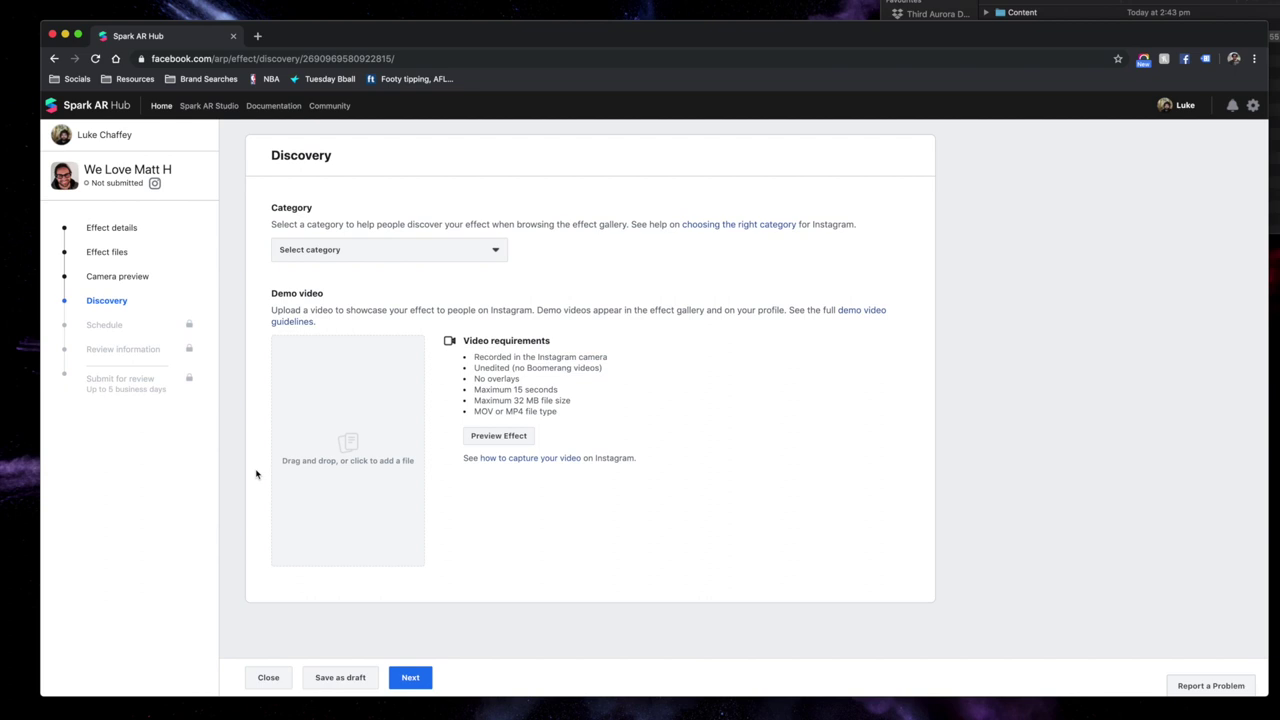
Set the effect category to Funny.
{"action": "left_click", "coordinate": [385, 252]}
{"action": "scroll", "coordinate": [397, 281], "scroll_direction": "down", "scroll_amount": 2}
{"action": "scroll", "coordinate": [397, 281], "scroll_direction": "down", "scroll_amount": 1}
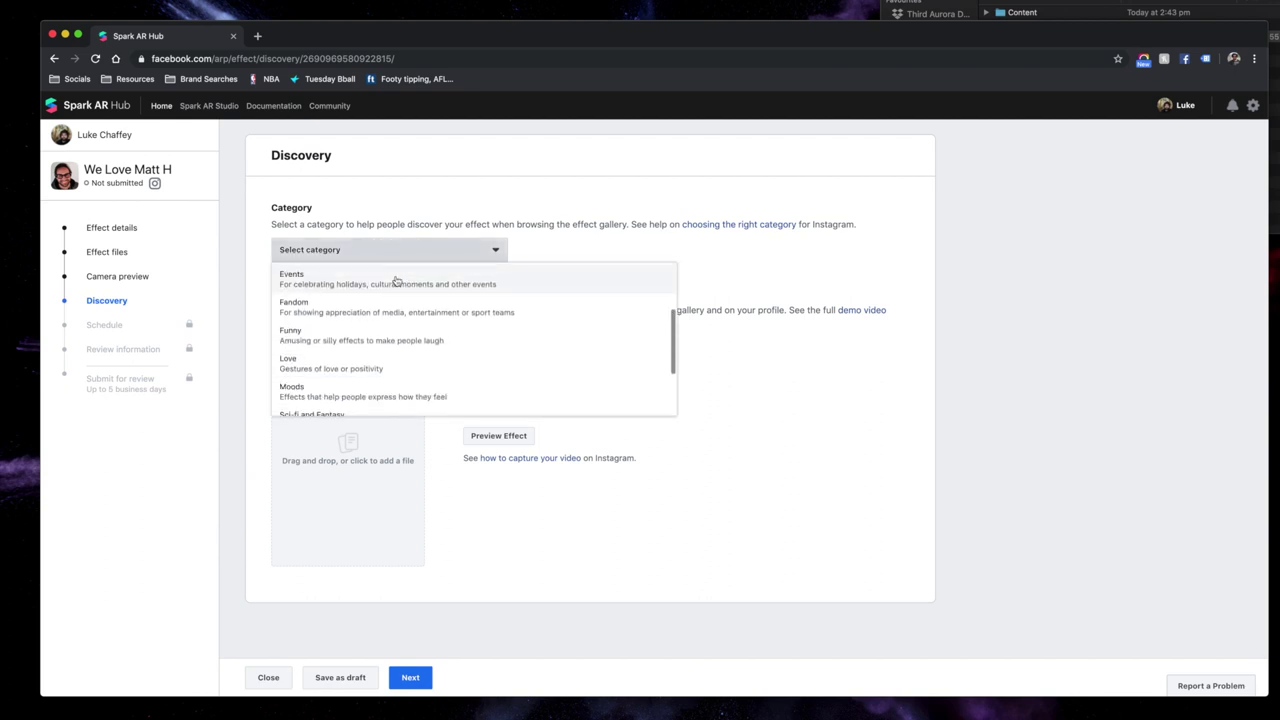
{"action": "scroll", "coordinate": [397, 281], "scroll_direction": "down", "scroll_amount": 3}
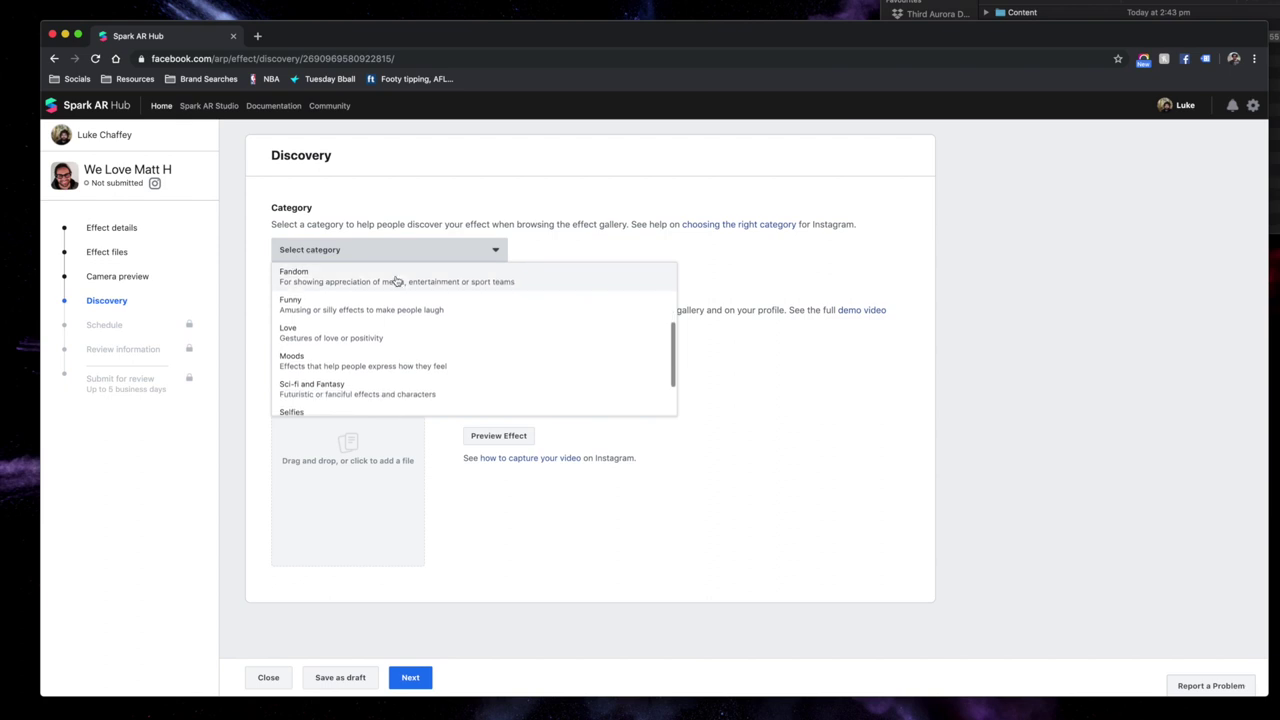
{"action": "scroll", "coordinate": [397, 281], "scroll_direction": "up", "scroll_amount": 2}
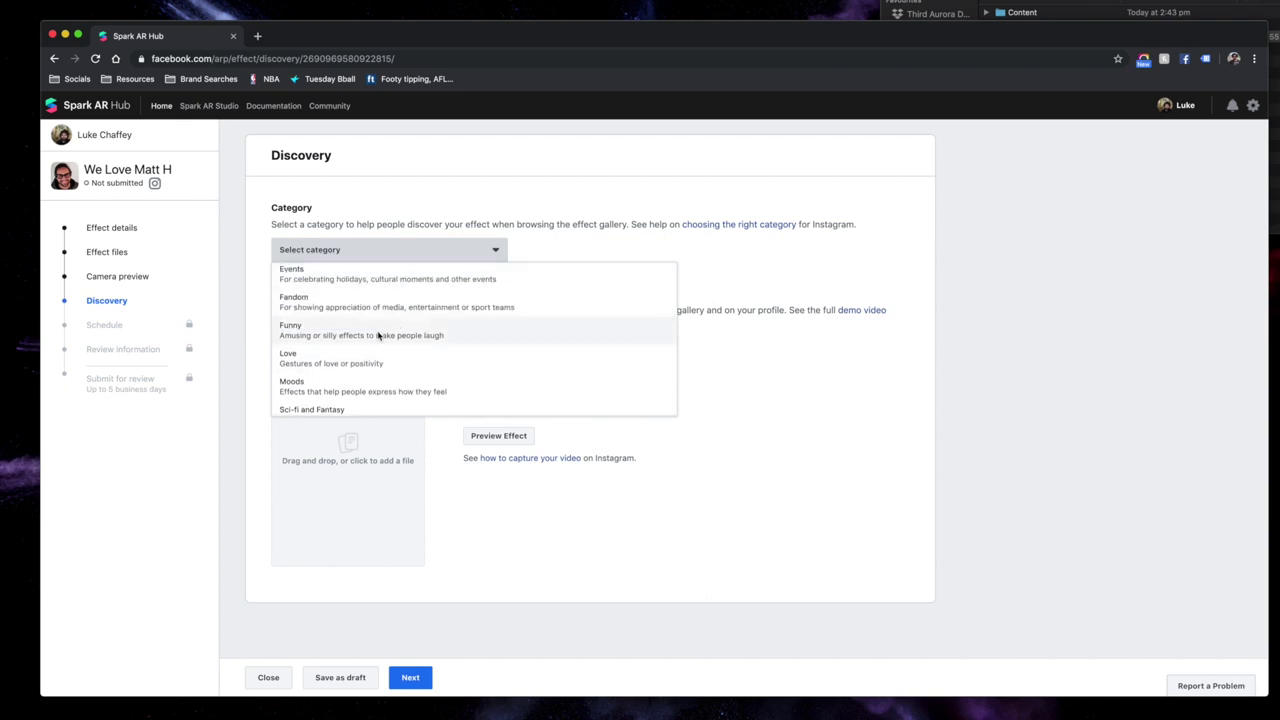
{"action": "left_click", "coordinate": [400, 330]}
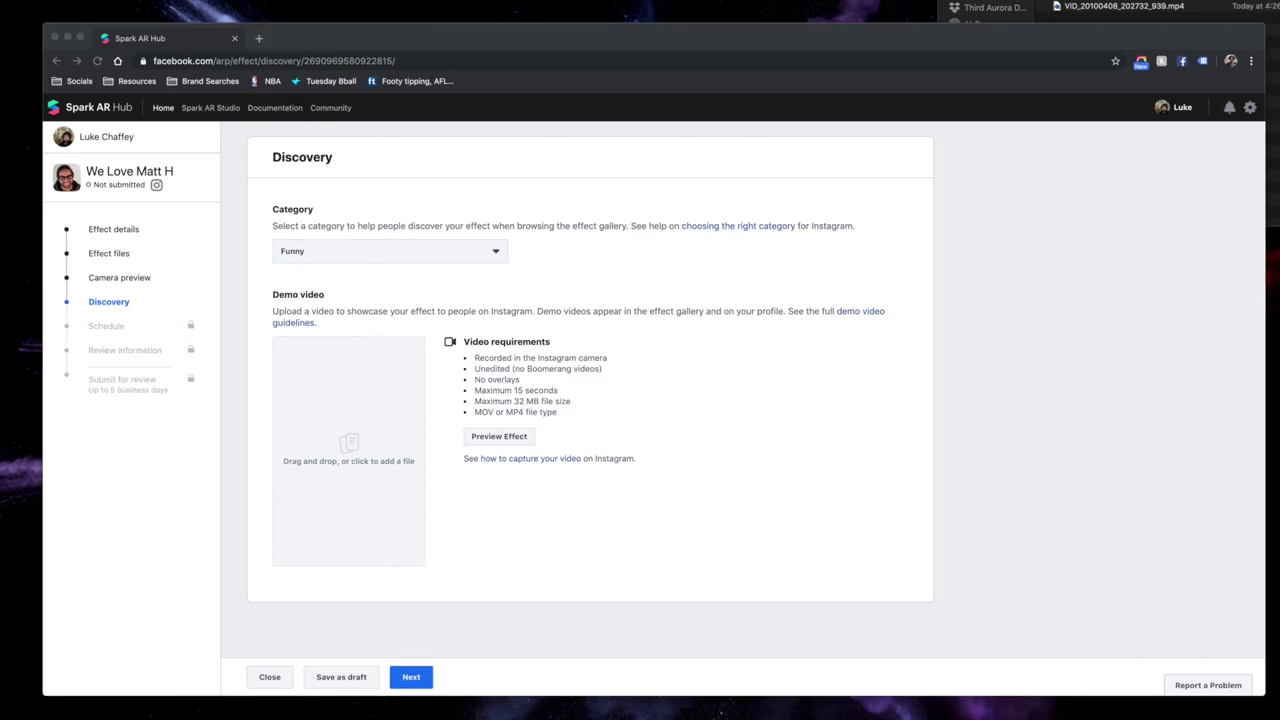
Upload VID_20100408_202732_939.mp4 as the demo video and continue to Schedule.
{"action": "left_click", "coordinate": [1124, 6]}
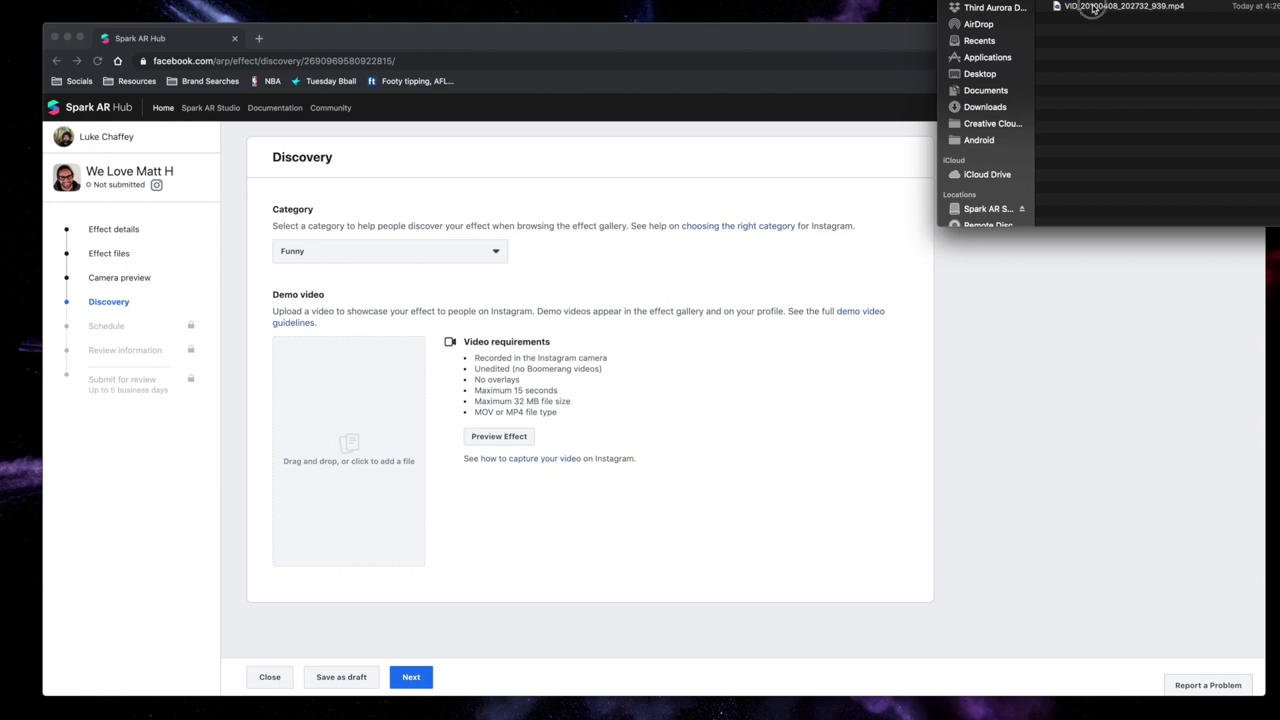
{"action": "left_click_drag", "start_coordinate": [1092, 8], "coordinate": [304, 415]}
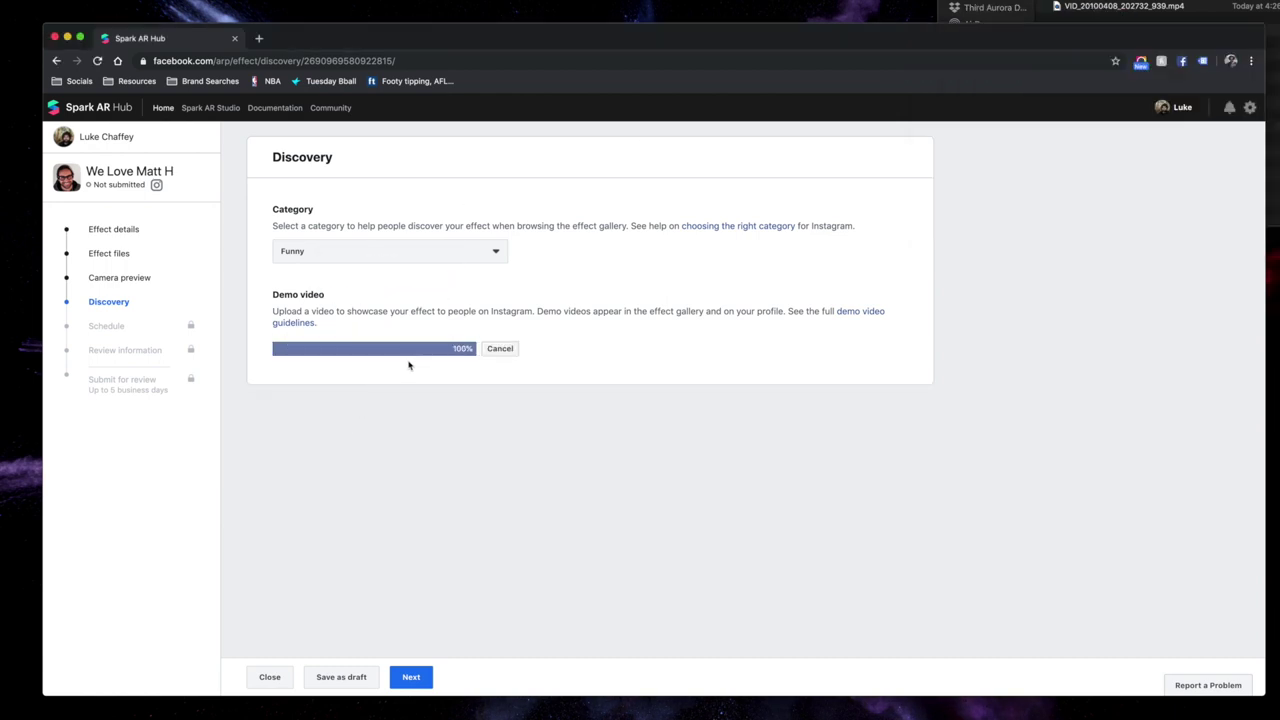
{"action": "left_click", "coordinate": [409, 677]}
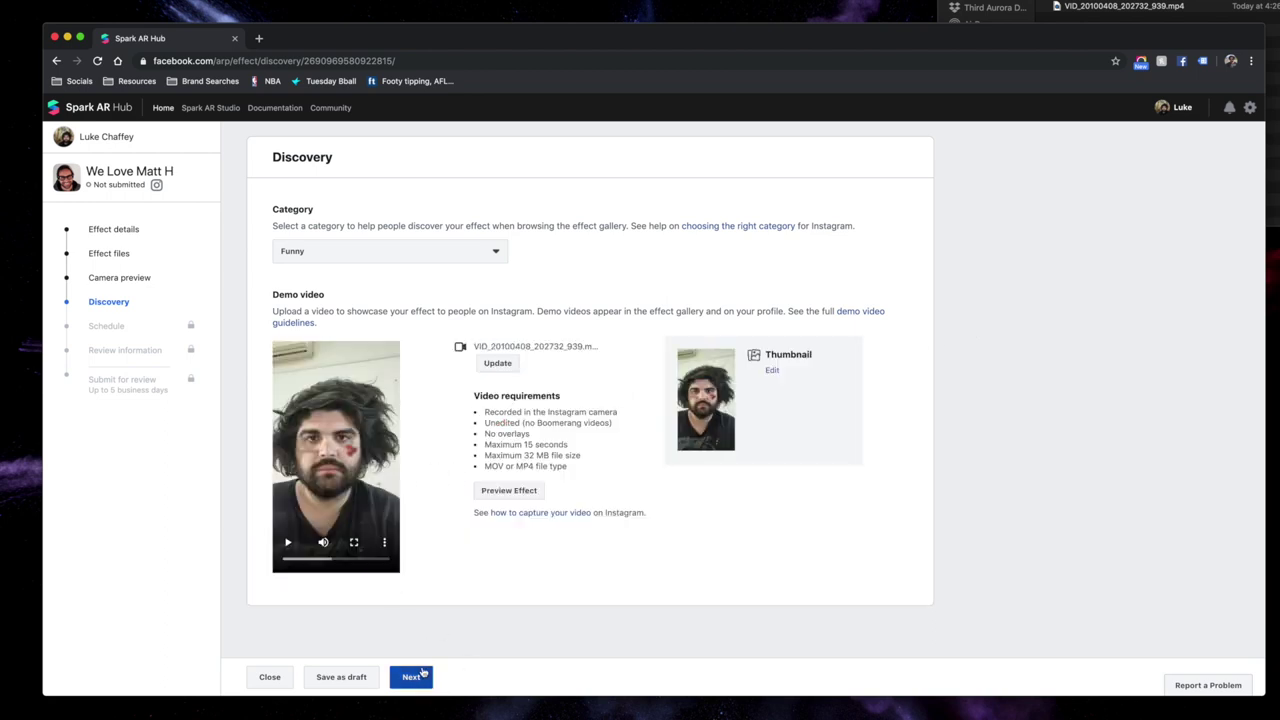
{"action": "left_click", "coordinate": [420, 677]}
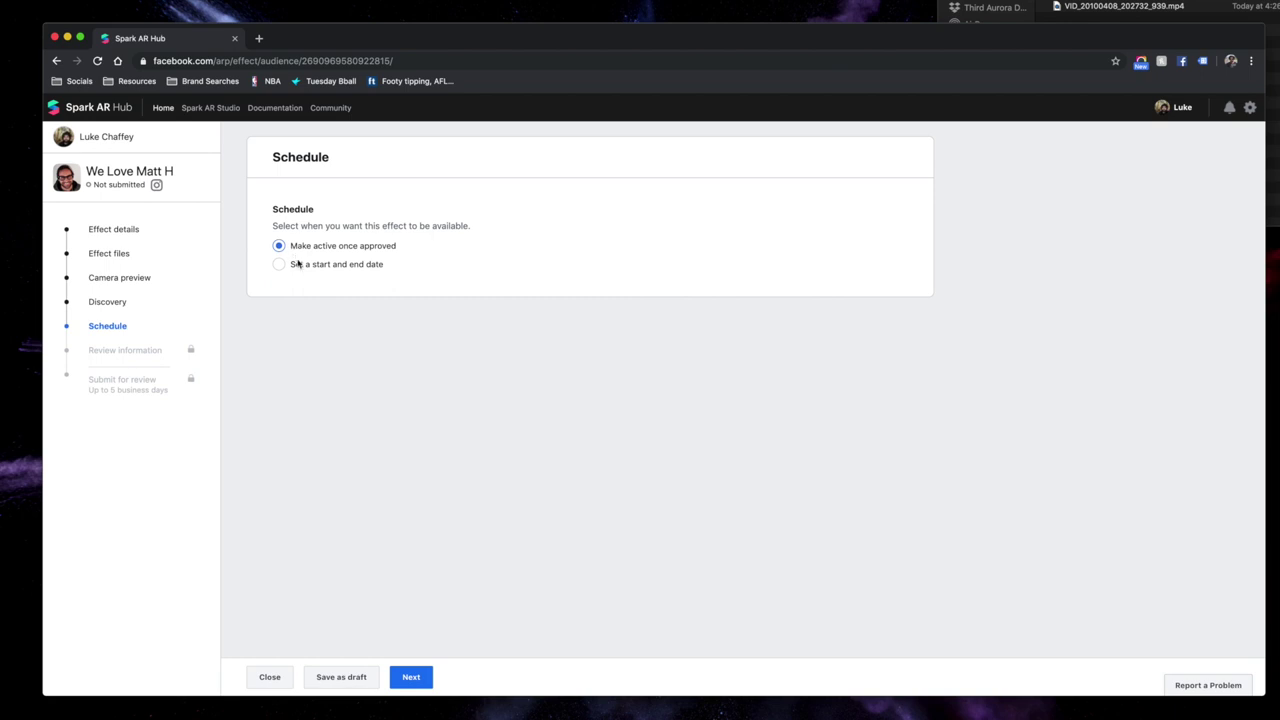
Keep 'Make active once approved' and begin the reviewer description on Review information.
{"action": "left_click", "coordinate": [412, 678]}
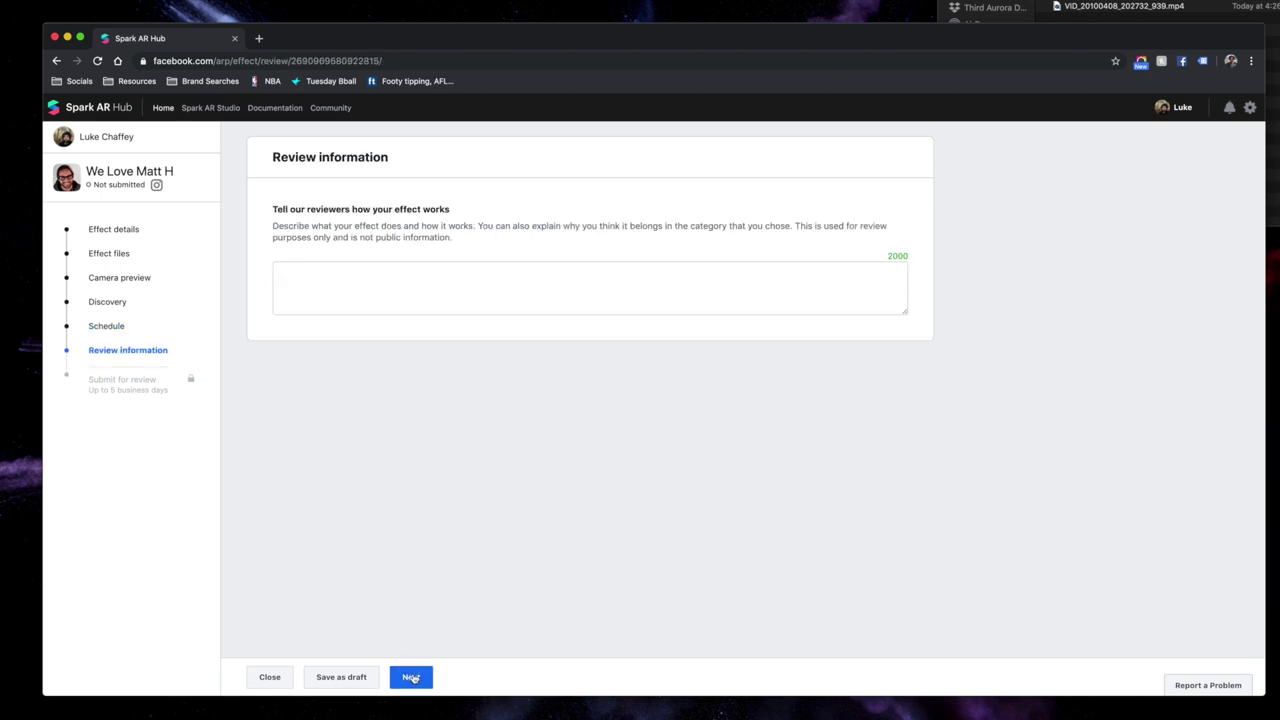
{"action": "left_click", "coordinate": [391, 269]}
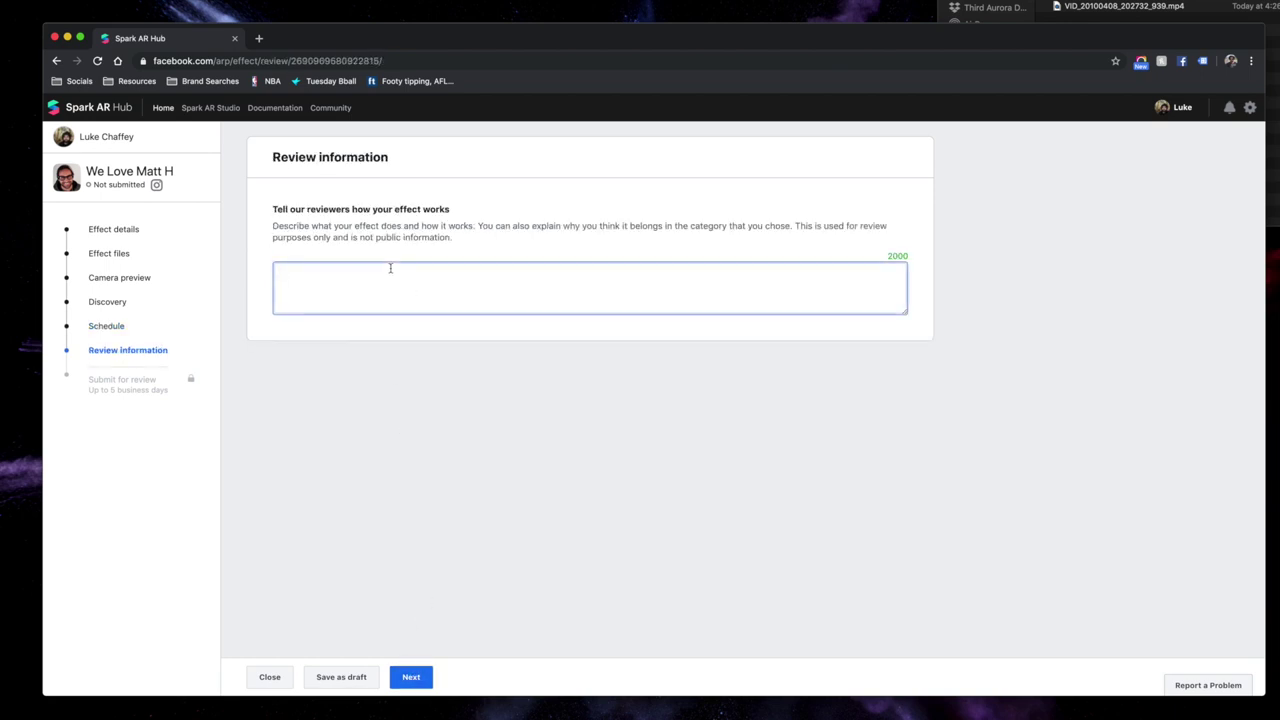